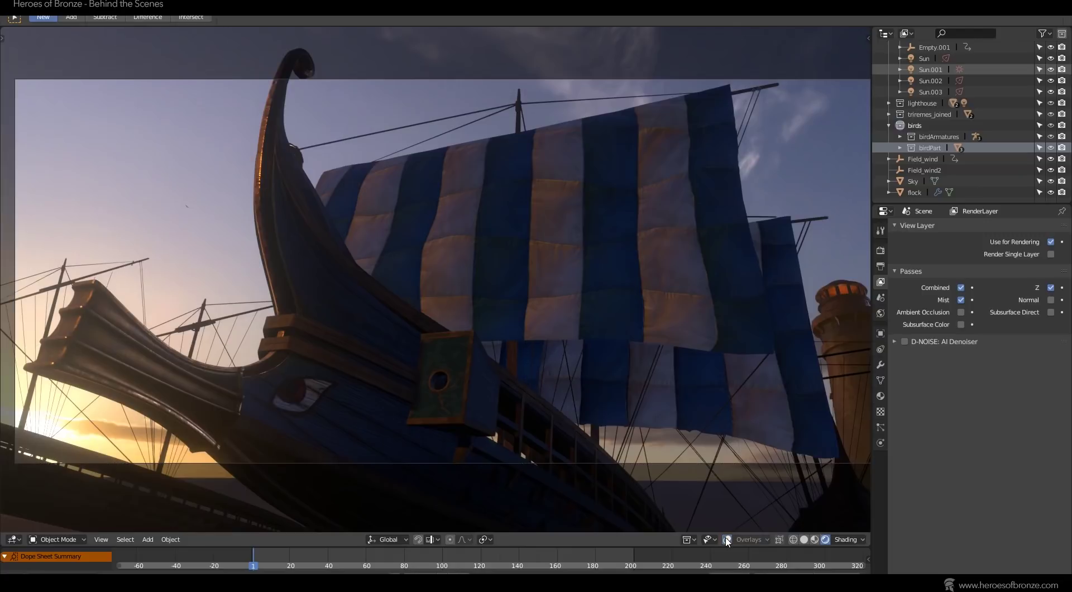
Preview the trireme animation from the camera view and leave it for a free perspective view.
key("space")
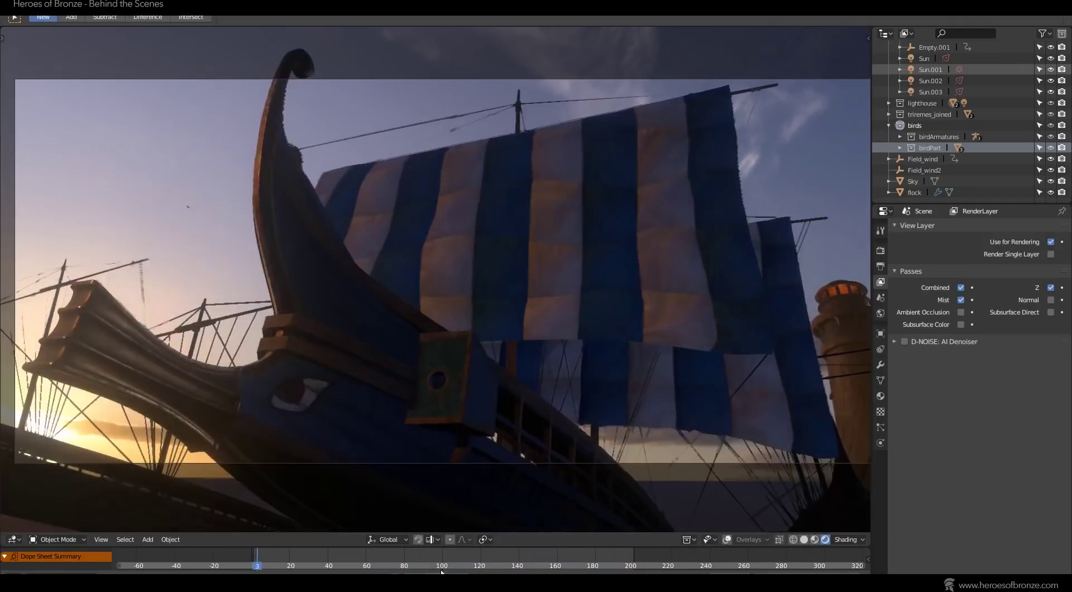
middle_click_drag(594, 301, 577, 314, "shift")
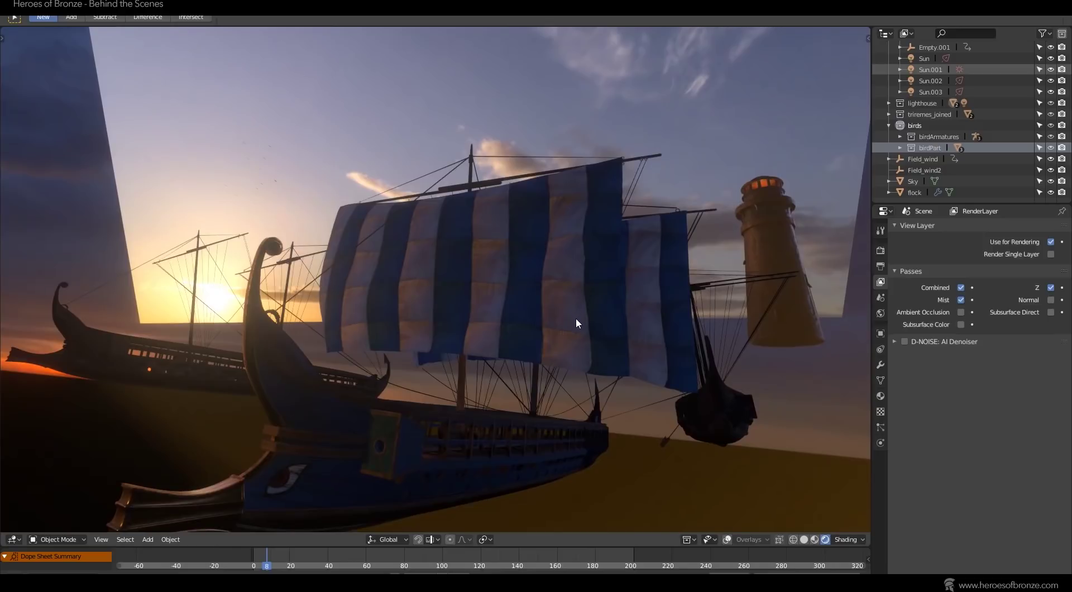
Unhide the trireme's oars collection and turn on the viewport overlays.
scroll(957, 107, "up", 5)
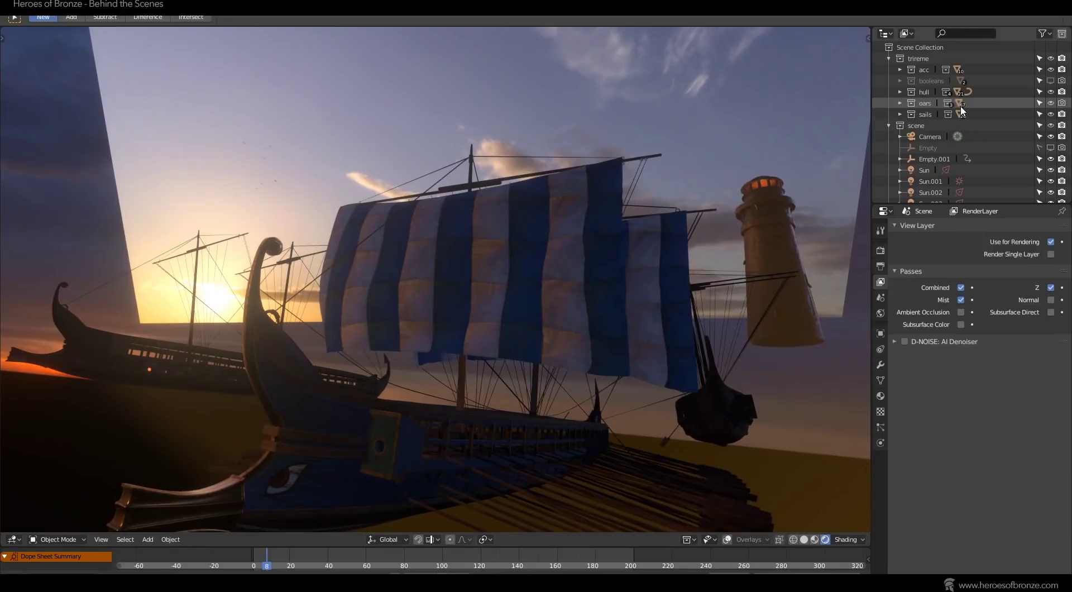
middle_click_drag(714, 263, 712, 224)
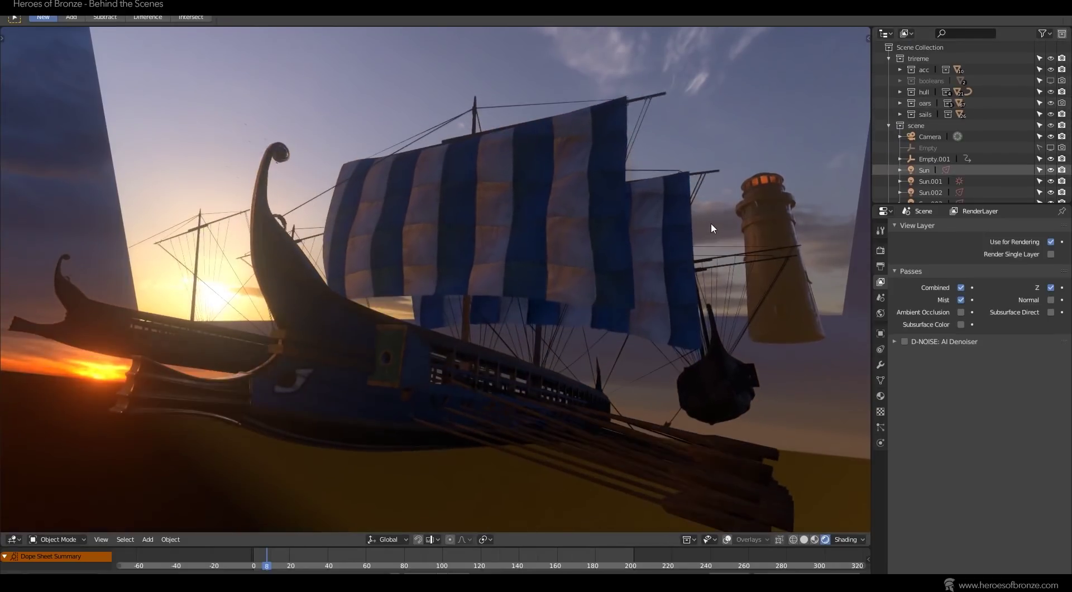
left_click(727, 539)
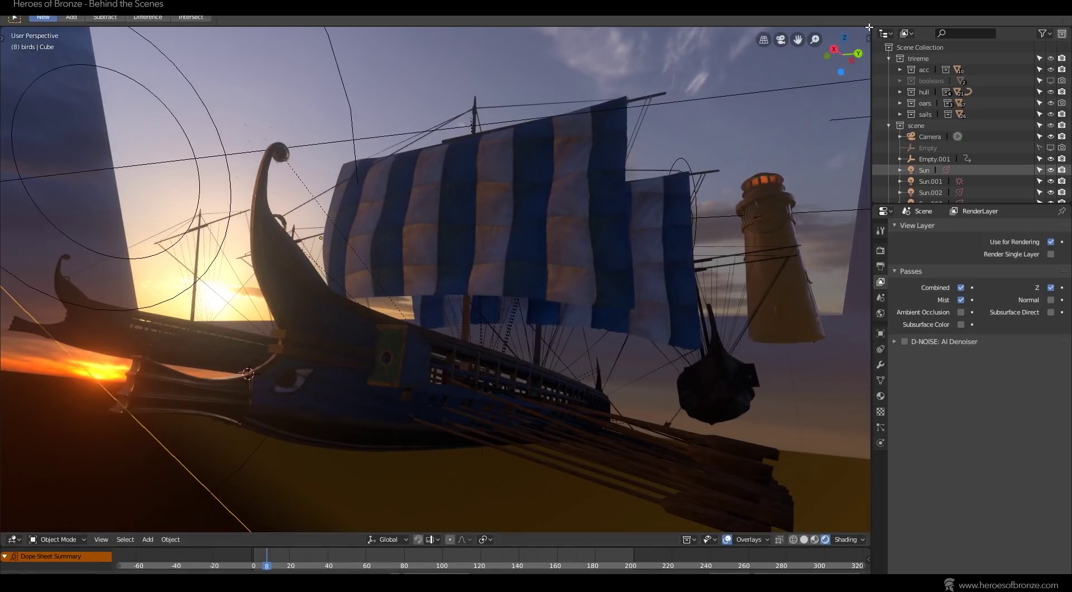
Examine the rendered scene from several angles, including the sunset sky backdrop, the sails and the ships around it.
left_click(834, 49)
middle_click_drag(596, 364, 352, 294)
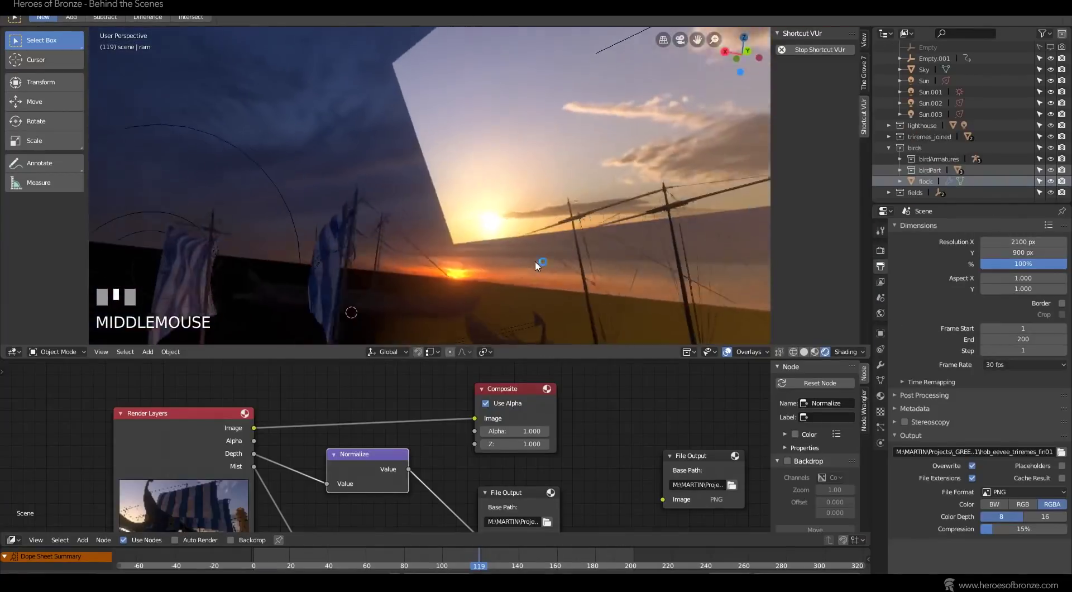
middle_click_drag(535, 261, 483, 202)
scroll(484, 207, "down", 2)
middle_click_drag(536, 223, 567, 95, "alt")
scroll(447, 164, "up", 3)
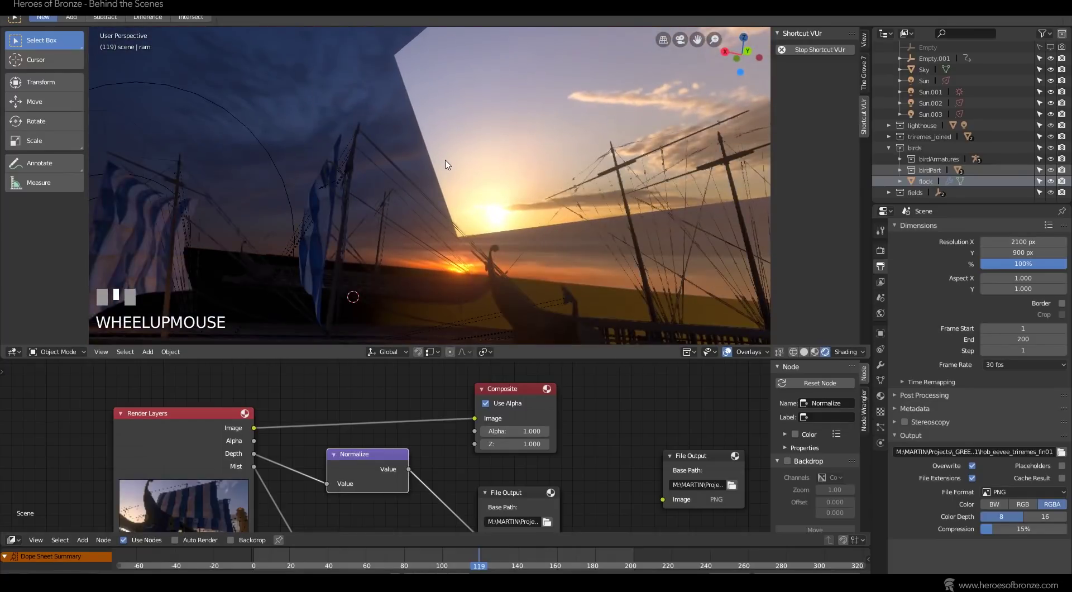
middle_click_drag(447, 165, 614, 457, "alt")
mouse_move(555, 253)
middle_mouse_down("alt")
mouse_move(463, 180)
mouse_move(531, 205)
mouse_move(502, 179)
mouse_move(550, 236)
middle_mouse_up("alt")
scroll(485, 206, "down", 3)
scroll(501, 200, "down", 3)
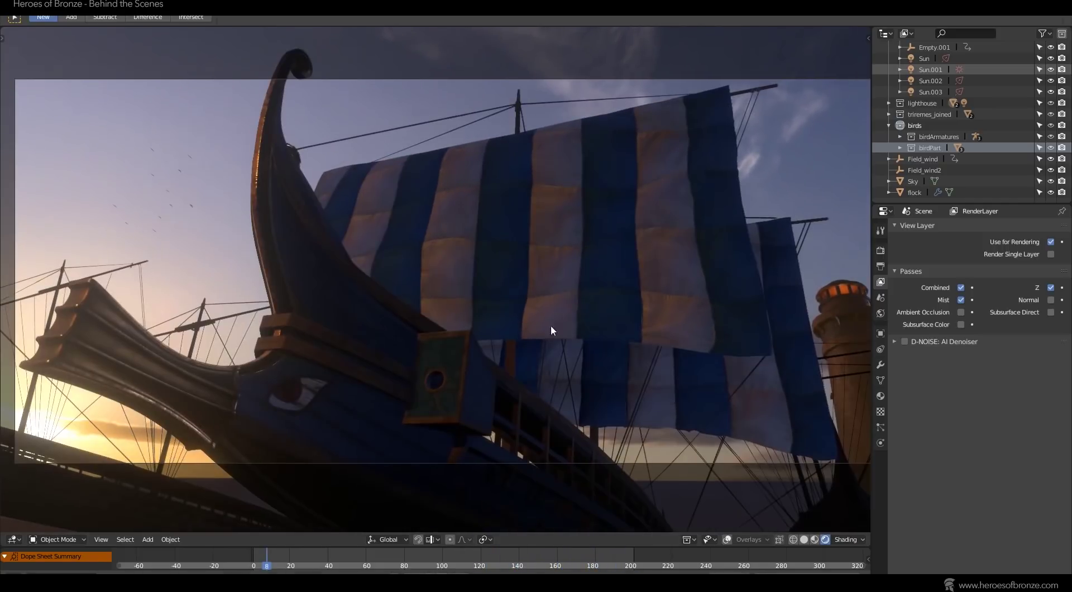
Examine the UV layout of the trireme's hull_base mesh.
middle_click_drag(595, 303, 572, 299)
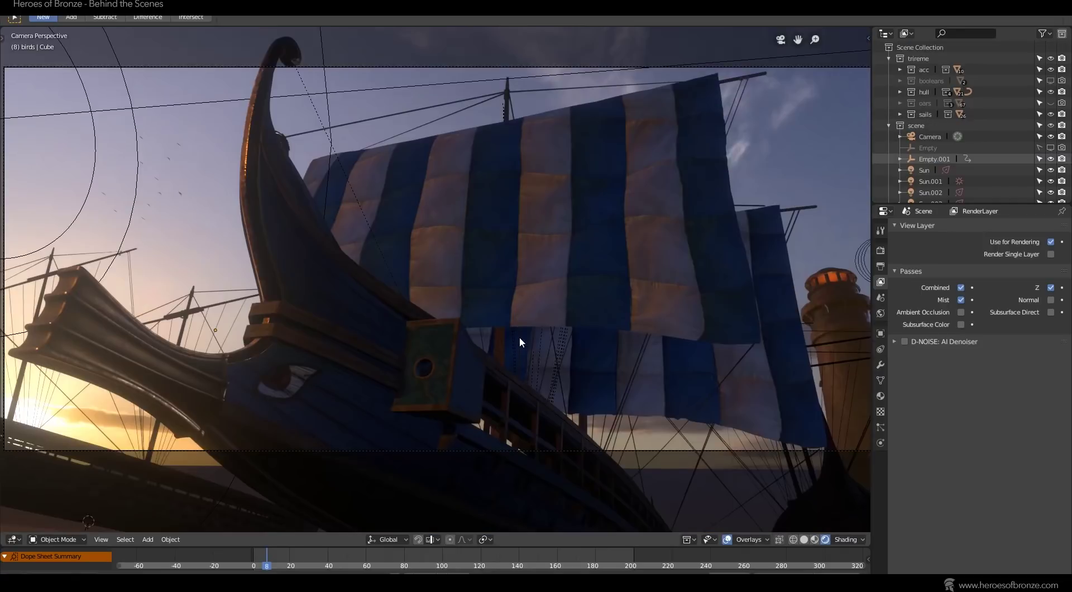
middle_click_drag(519, 337, 200, 269)
scroll(394, 329, "down", 5)
scroll(393, 329, "up", 8)
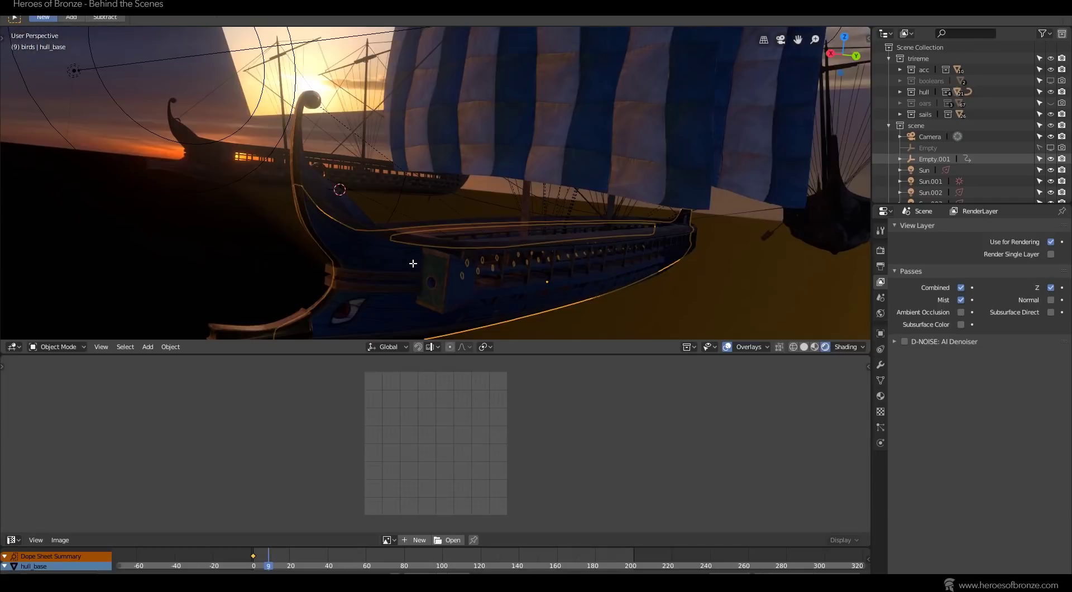
key("l")
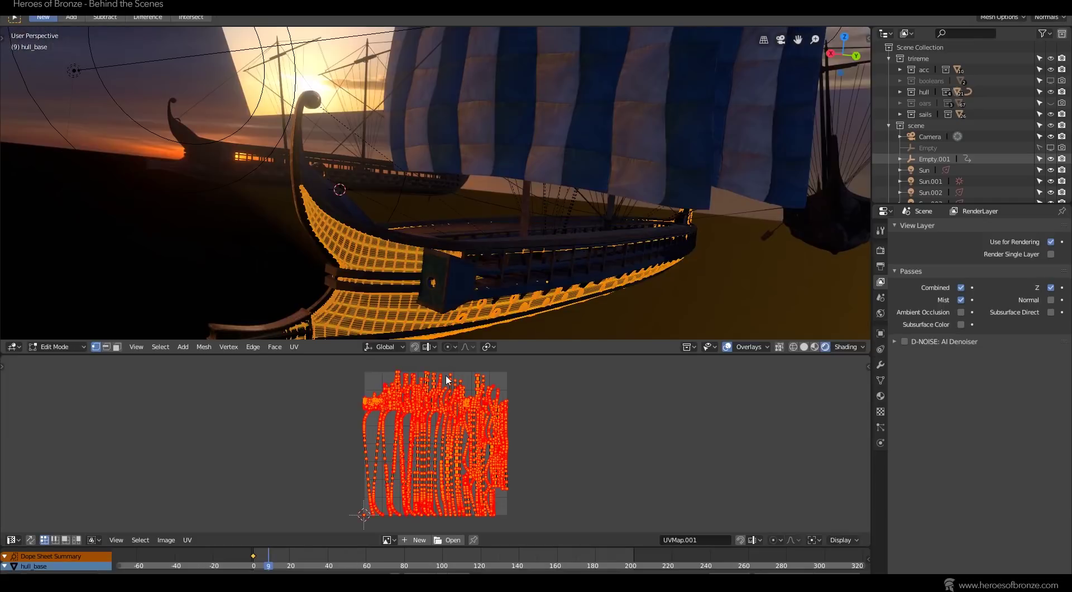
key("Tab")
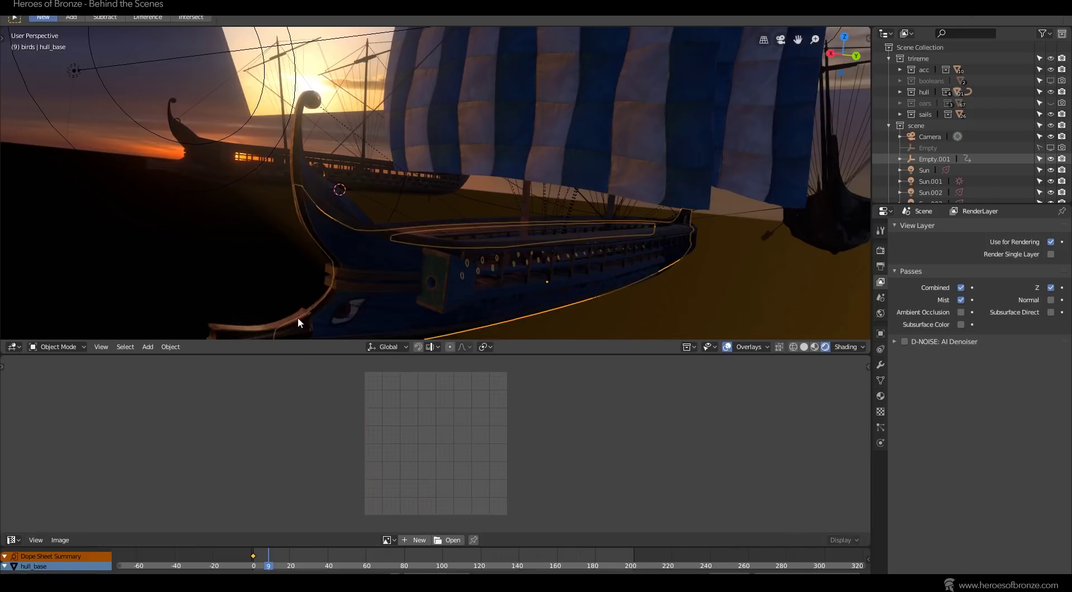
Examine the UV layouts of the bronze ram, the marine booth and another part of the ship.
left_click(269, 320)
key("Tab")
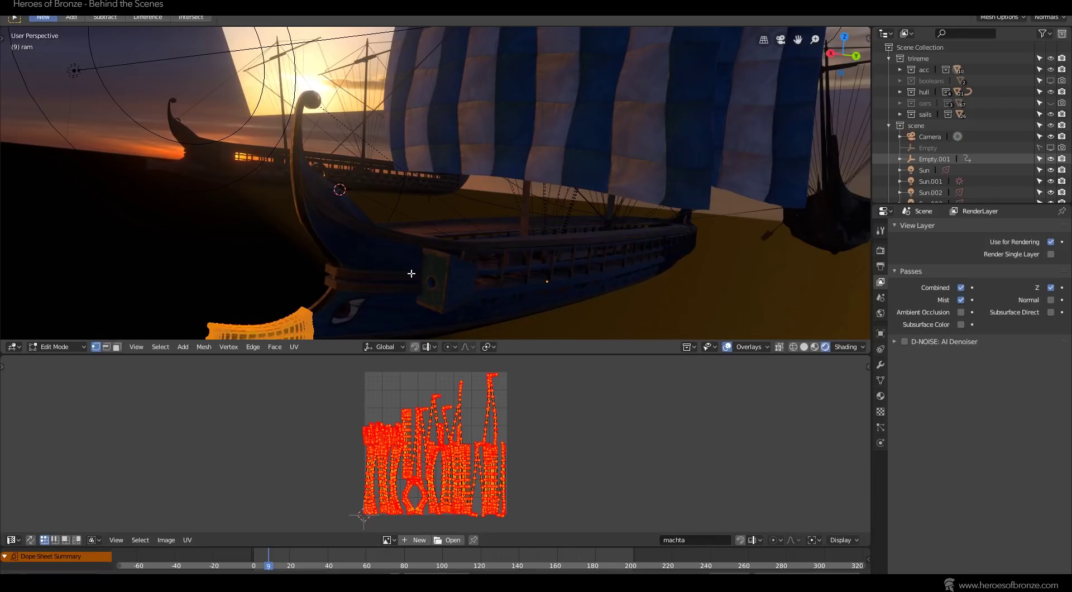
key("Tab")
left_click(468, 272)
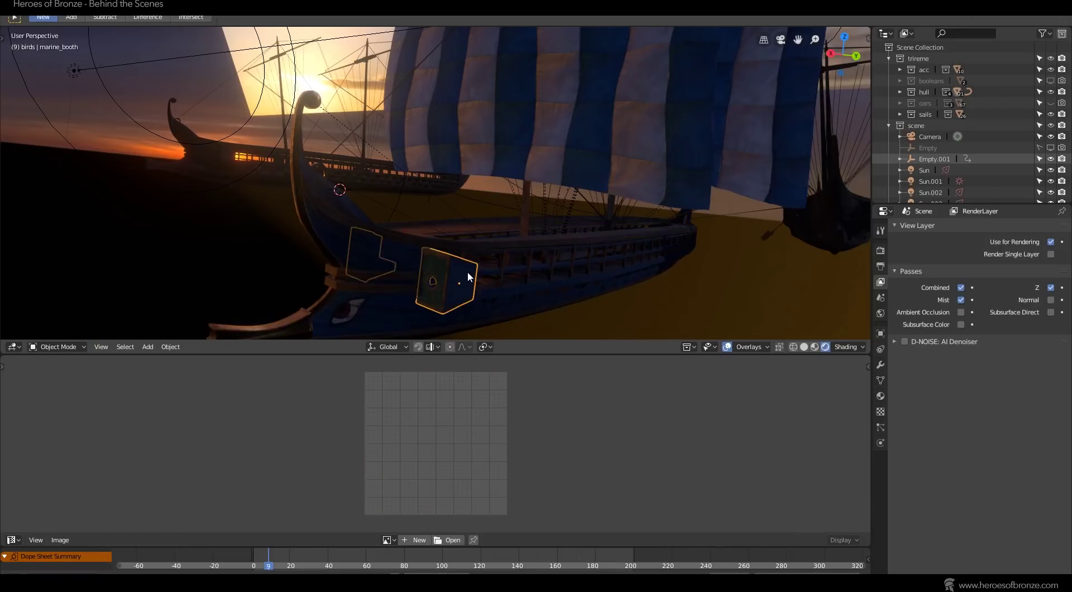
key("Tab")
key("Tab")
left_click(679, 240)
key("Tab")
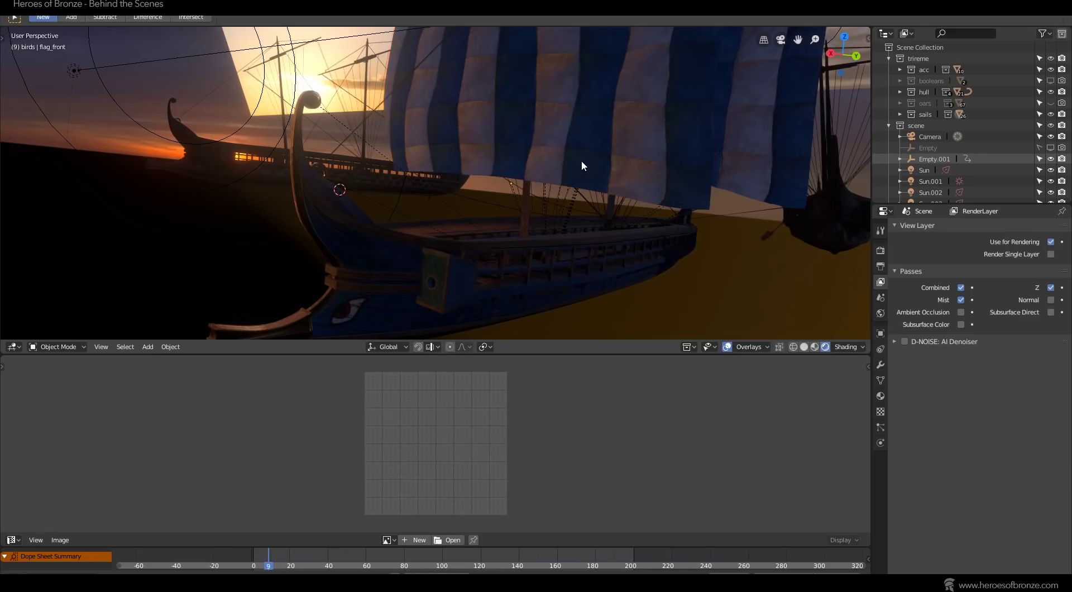
middle_click_drag(582, 160, 555, 189)
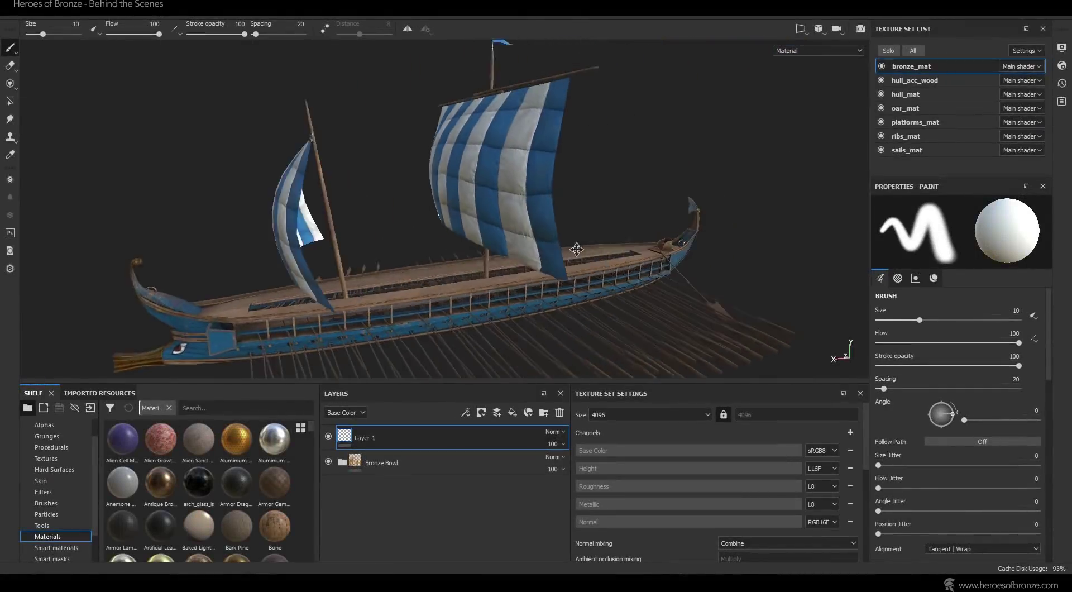
Switch to Substance Painter and examine the textured trireme, closing in on its bronze ram, painted eye and bow.
mouse_move(577, 249)
left_mouse_down("alt")
mouse_move(466, 201)
mouse_move(737, 297)
mouse_move(725, 201)
mouse_move(734, 226)
left_mouse_up("alt")
scroll(734, 226, "down", 3)
scroll(682, 237, "up", 5)
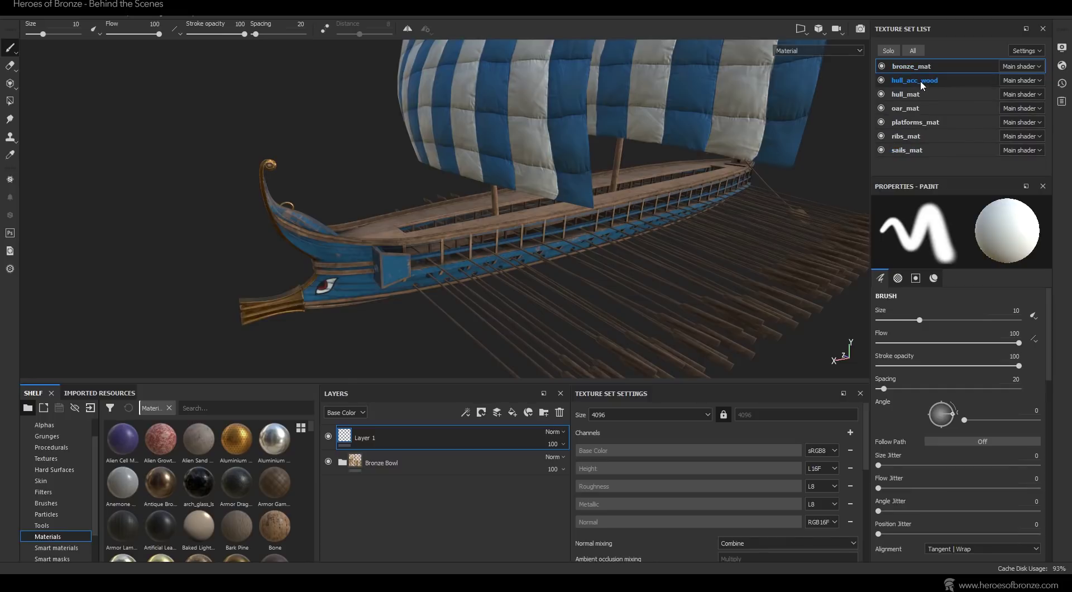
right_click_drag(368, 317, 316, 331, "alt")
left_click_drag(315, 331, 288, 335, "alt")
mouse_move(287, 335)
middle_mouse_down("alt")
mouse_move(497, 220)
mouse_move(598, 205)
middle_mouse_up("alt")
scroll(592, 203, "down", 5)
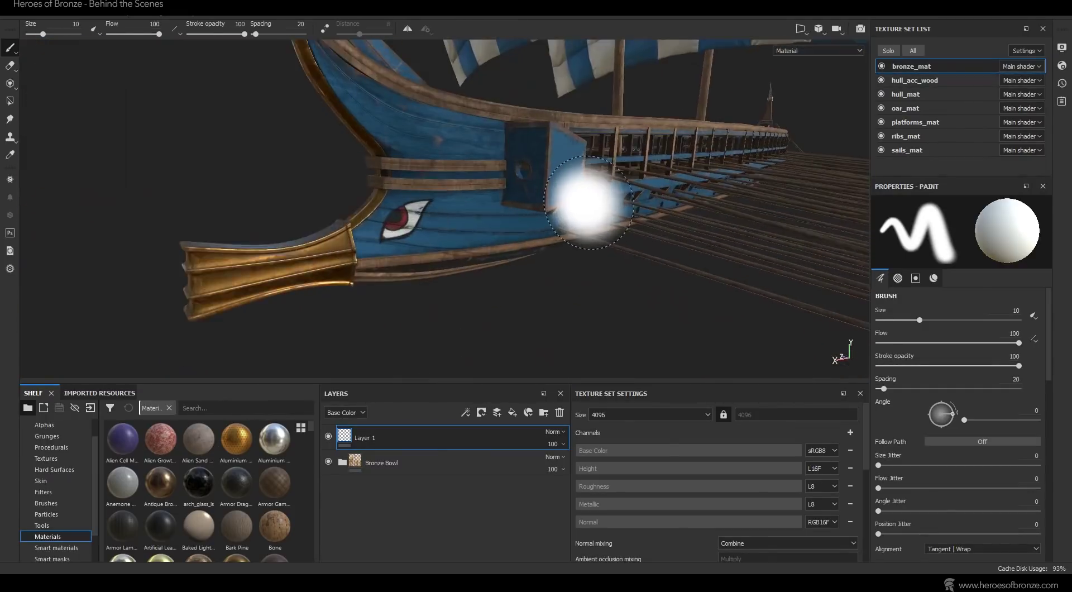
scroll(590, 203, "down", 2)
left_click_drag(589, 203, 558, 207, "alt")
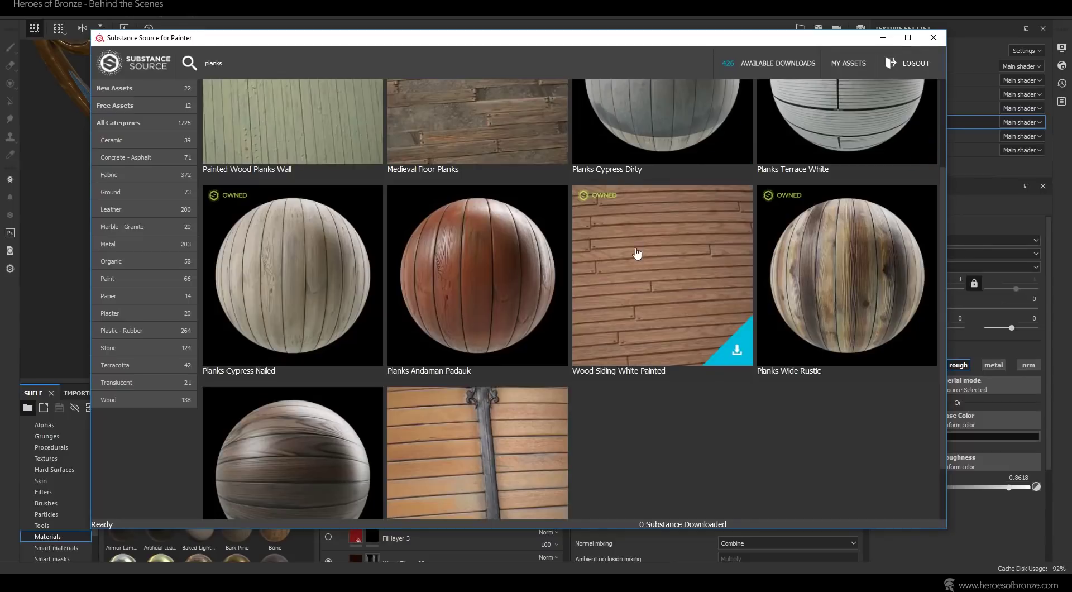
Preview the Wood Siding White Painted material among the planks results in Substance Source and go to the next asset.
left_click(650, 297)
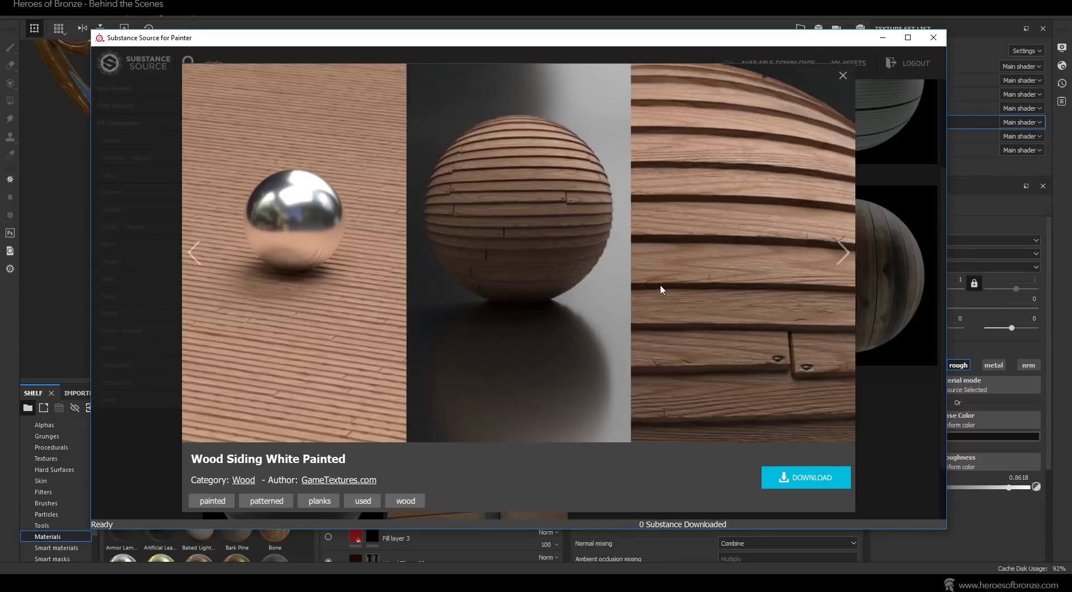
left_click(843, 261)
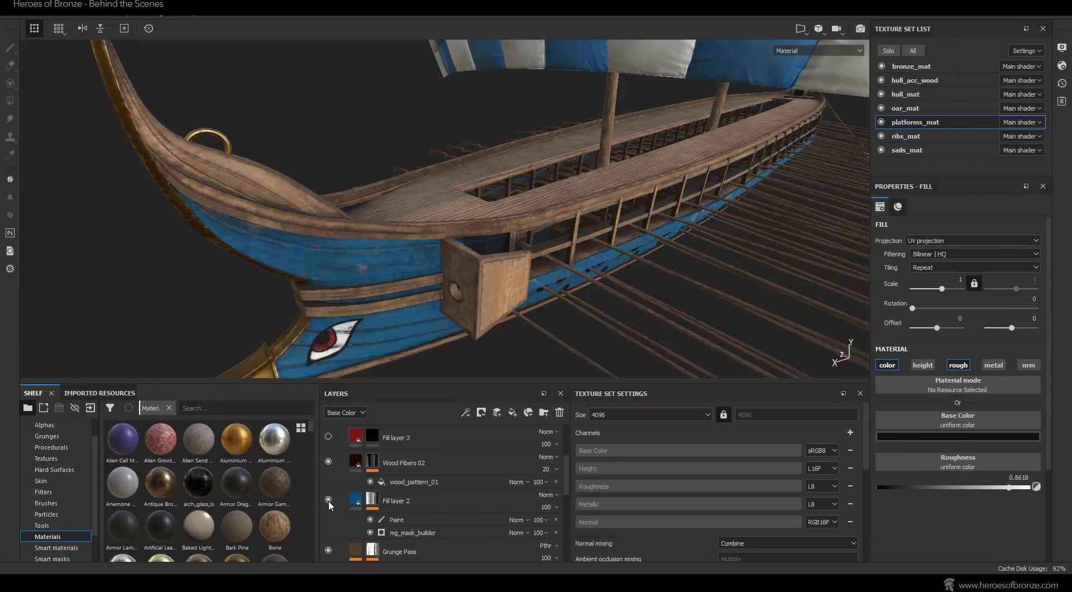
Toggle the visibility of Fill layer 2 and Fill layer 1 copy 2 in platforms_mat to compare the paint effects.
left_click(328, 500)
scroll(333, 458, "up", 2)
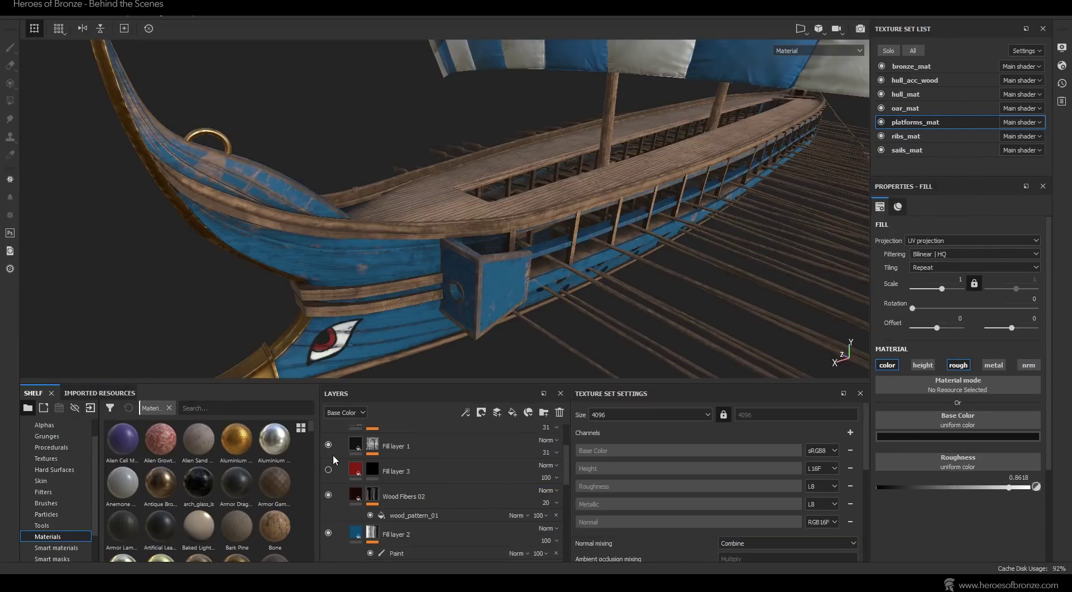
scroll(329, 447, "up", 3)
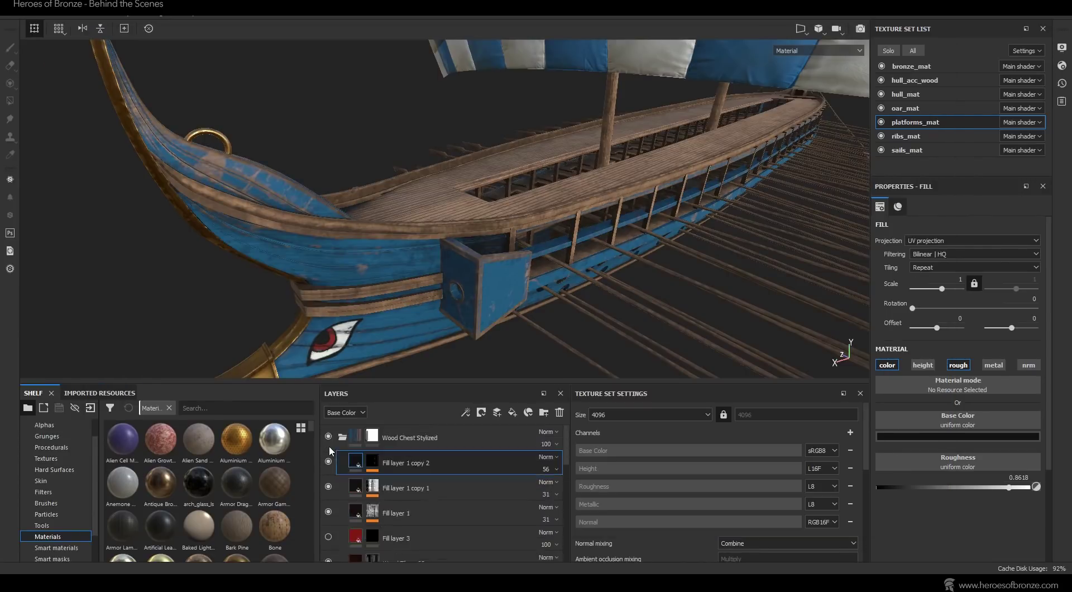
left_click(329, 461)
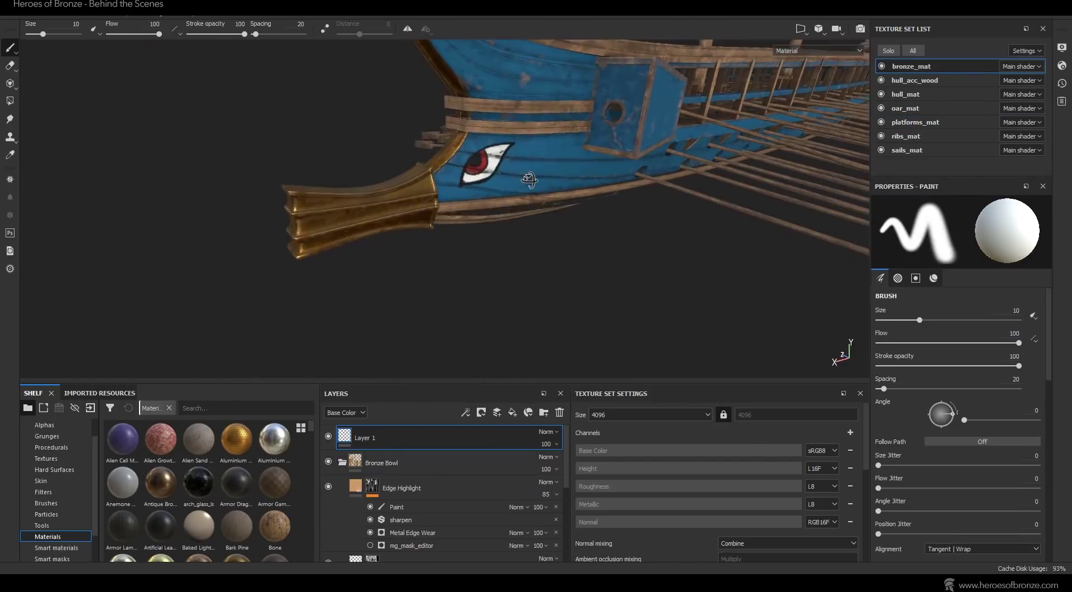
Examine the bronze_mat layers and compare the platforms_mat surface with and without Fill layer 2.
scroll(342, 463, "down", 5)
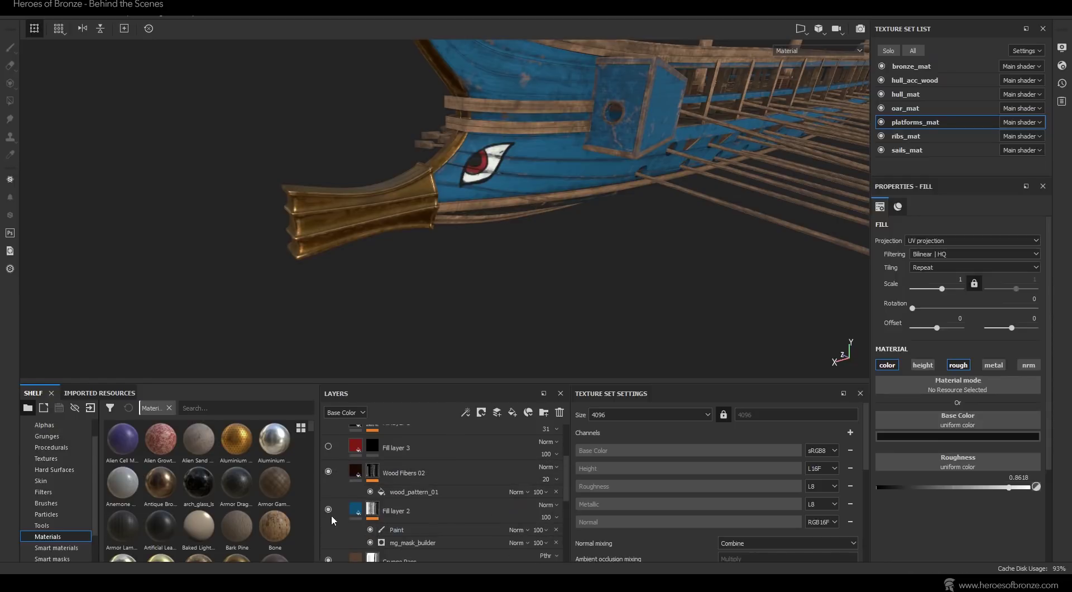
left_click(328, 510)
scroll(585, 222, "up", 3)
scroll(593, 221, "down", 5)
scroll(596, 224, "down", 4)
Bring the striped sails into view, select the sails_mat texture set and examine its layer stack.
middle_click_drag(595, 223, 492, 365, "alt")
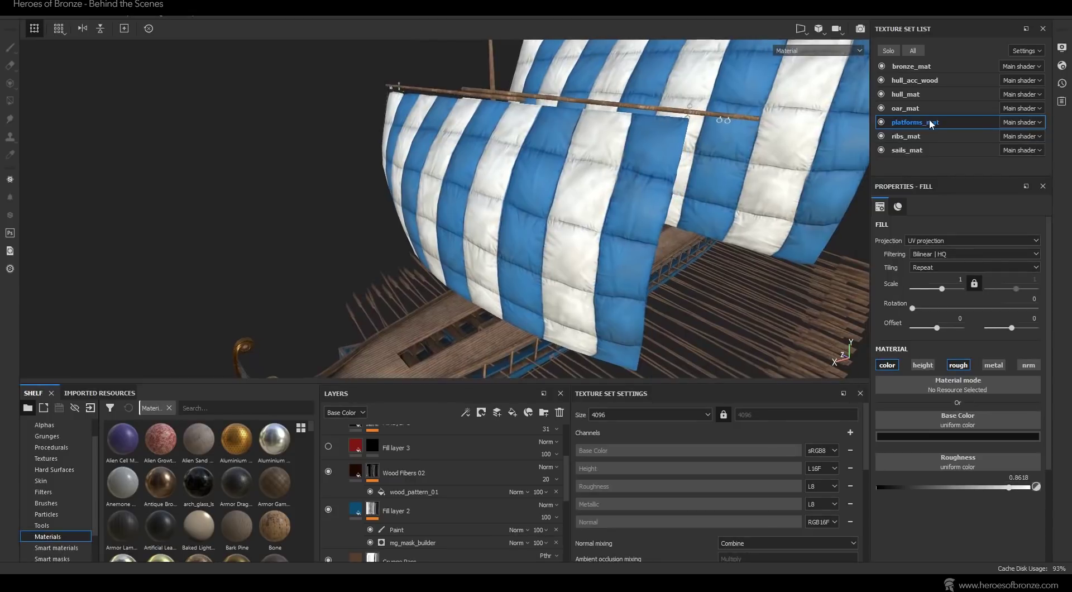
left_click(903, 151)
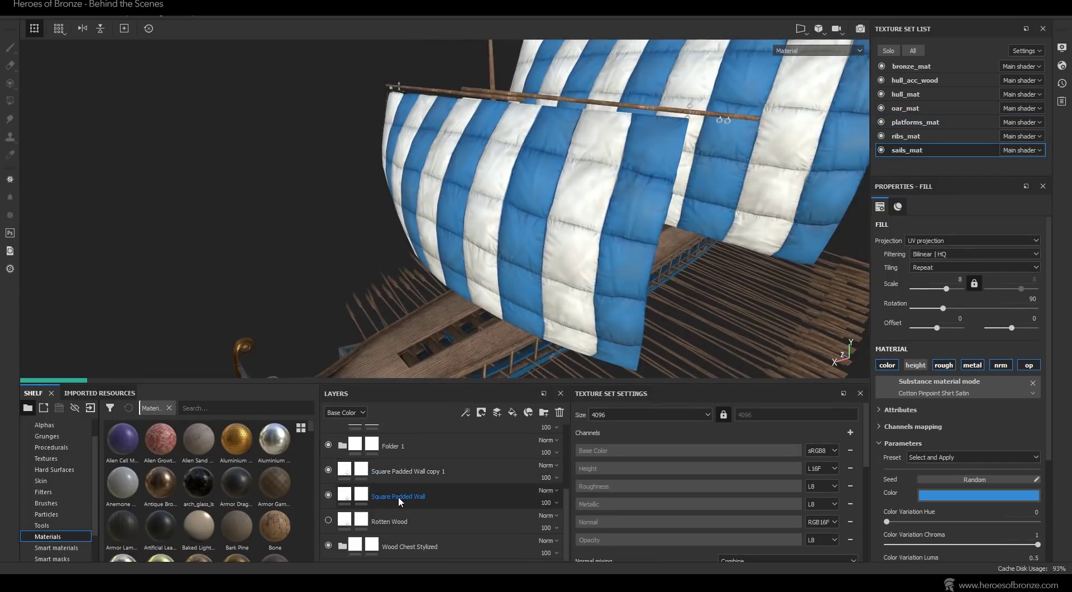
scroll(464, 300, "down", 5)
scroll(463, 300, "up", 4)
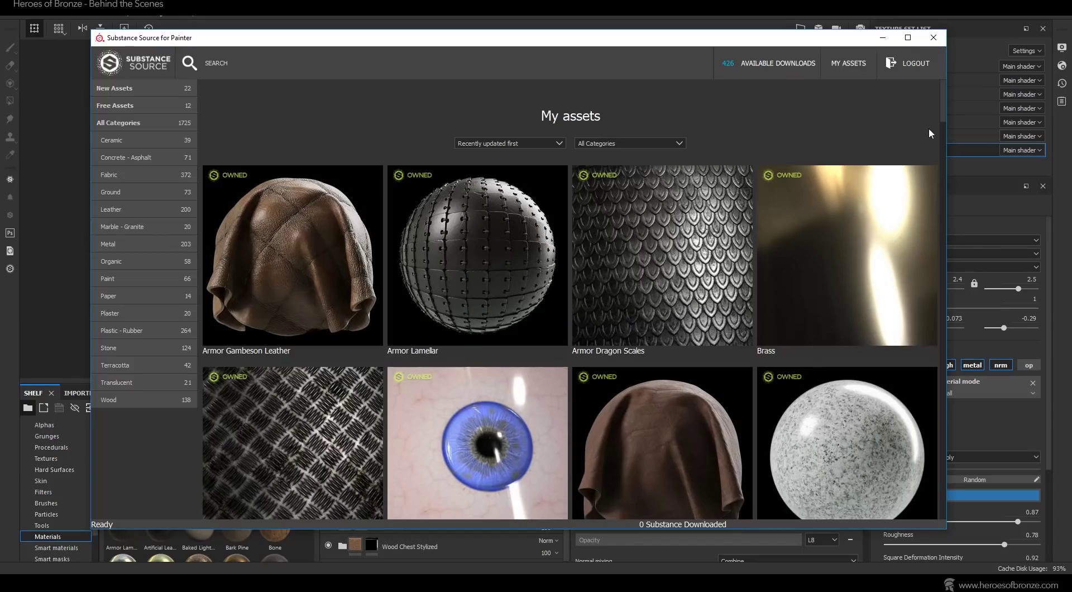
Preview the Square Padded Wall fabric among the owned Substance Source assets and toggle the Square Padded Wall copy 1 layer's visibility.
left_click_drag(943, 110, 939, 263)
left_click(673, 254)
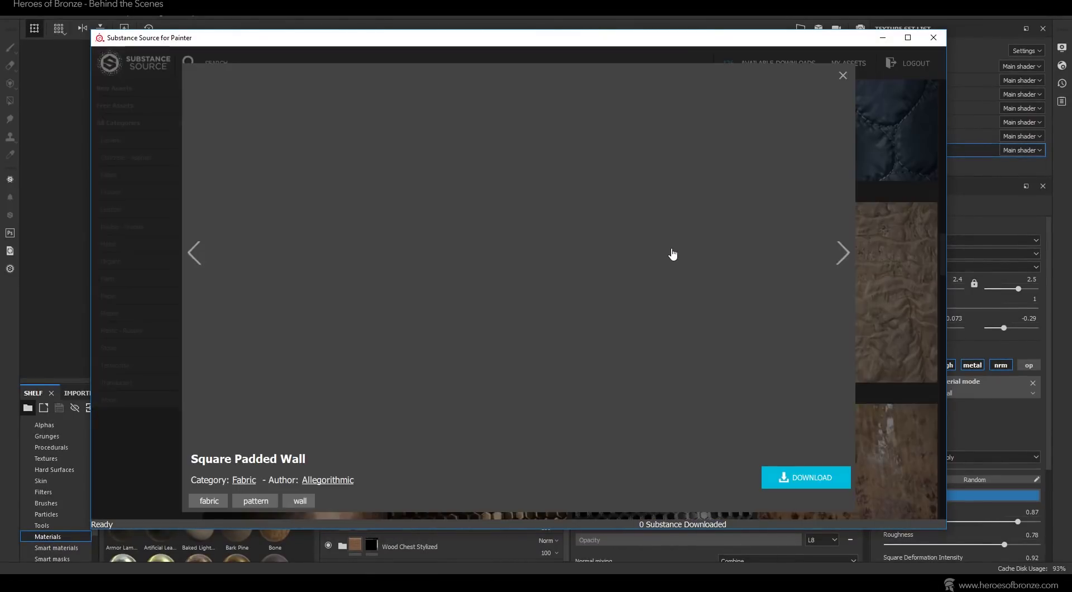
left_click(845, 256)
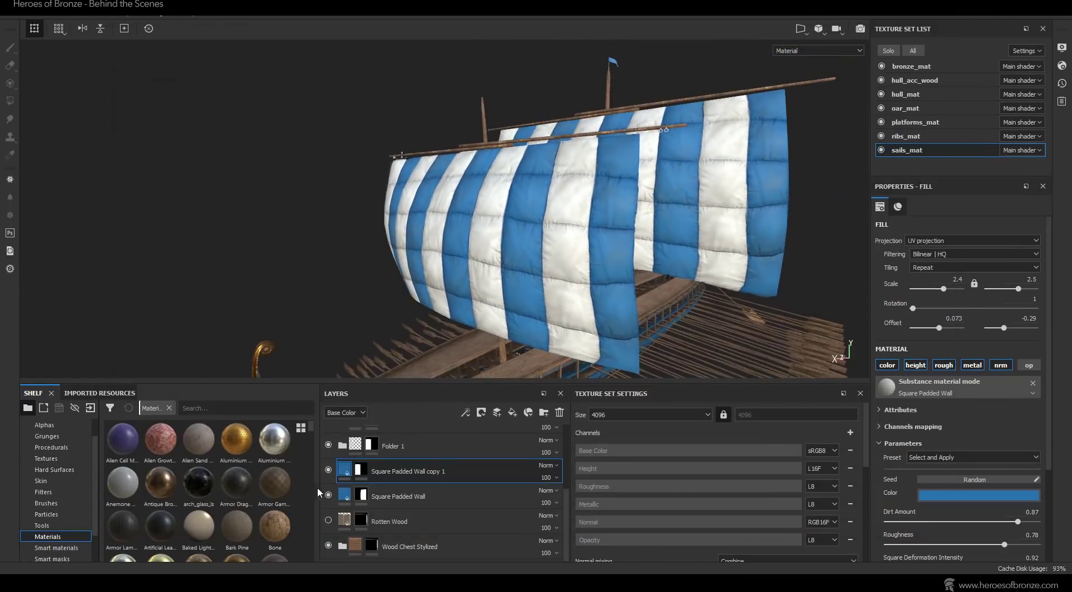
left_click(329, 470)
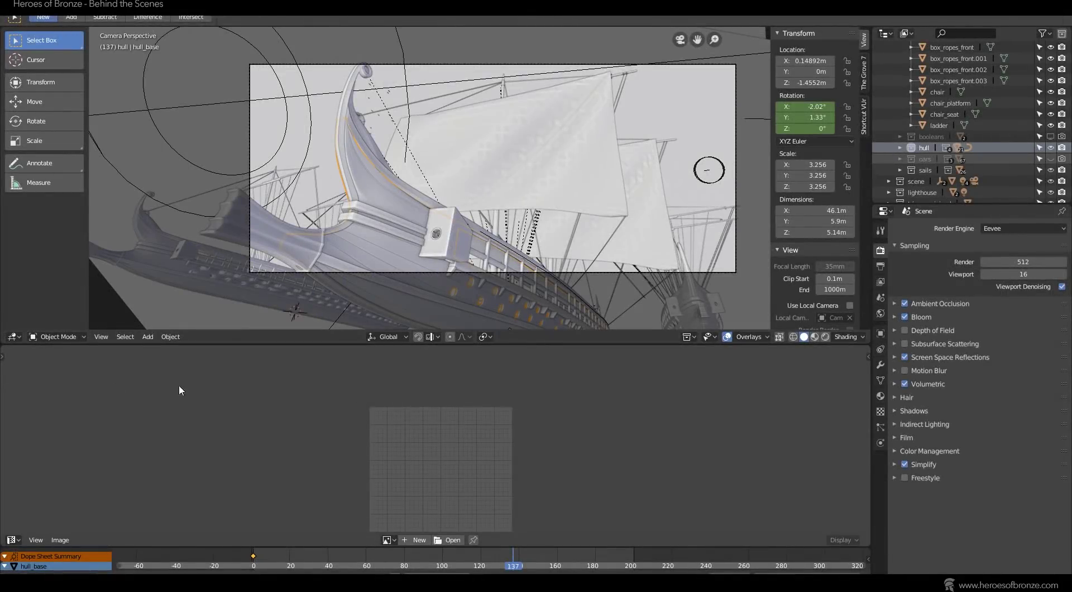
Switch to Blender, turn the lower image editor into a Shader Editor and enlarge it to examine the hull_mat node tree.
key("shift+F3")
left_click(49, 540)
left_click(49, 527)
scroll(503, 430, "down", 1)
key("Home")
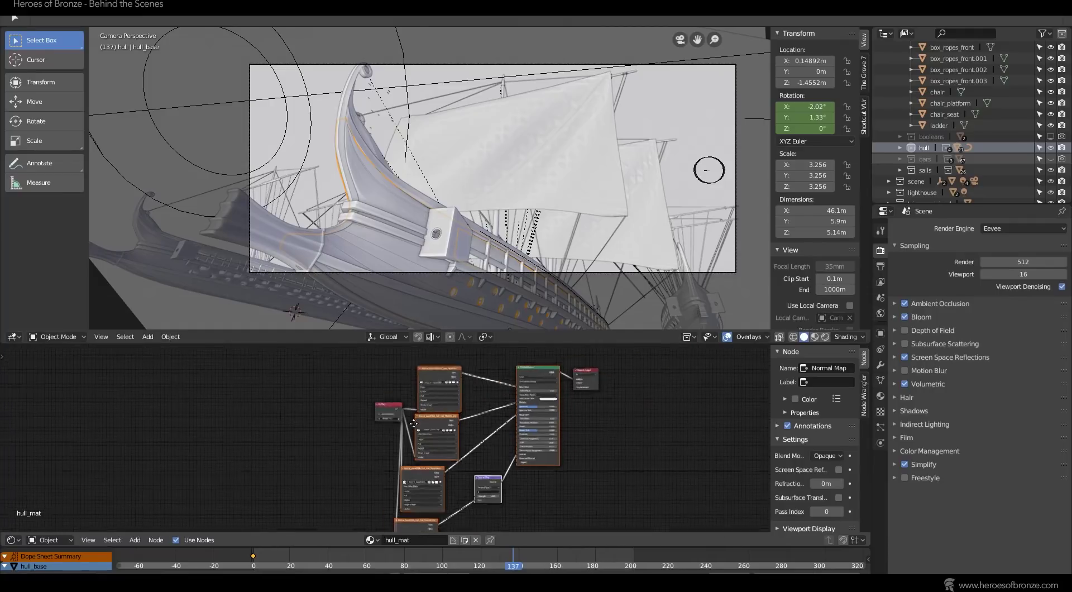
left_click_drag(478, 339, 487, 304)
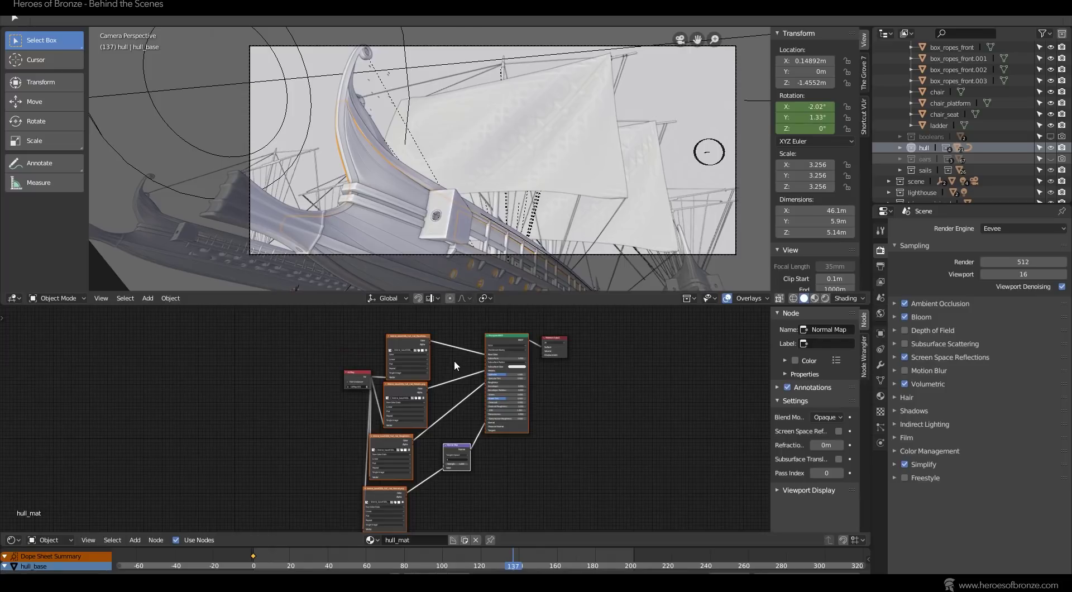
scroll(454, 360, "up", 3)
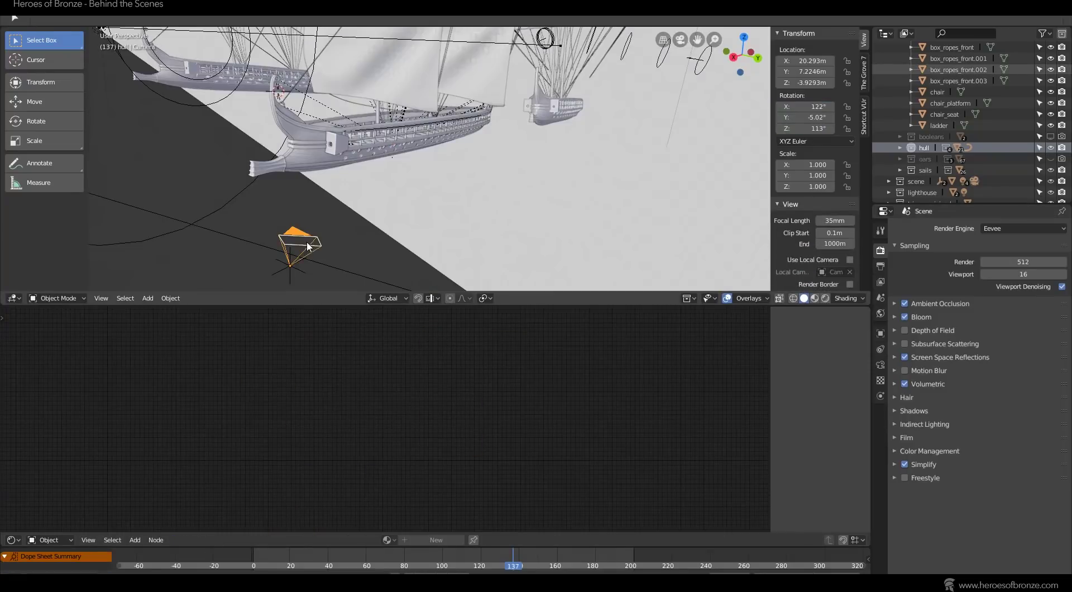
Add a new camera, look through it as the scene camera and fly it around with walk navigation.
key("KP_Decimal")
scroll(354, 181, "down", 2)
key("shift+a")
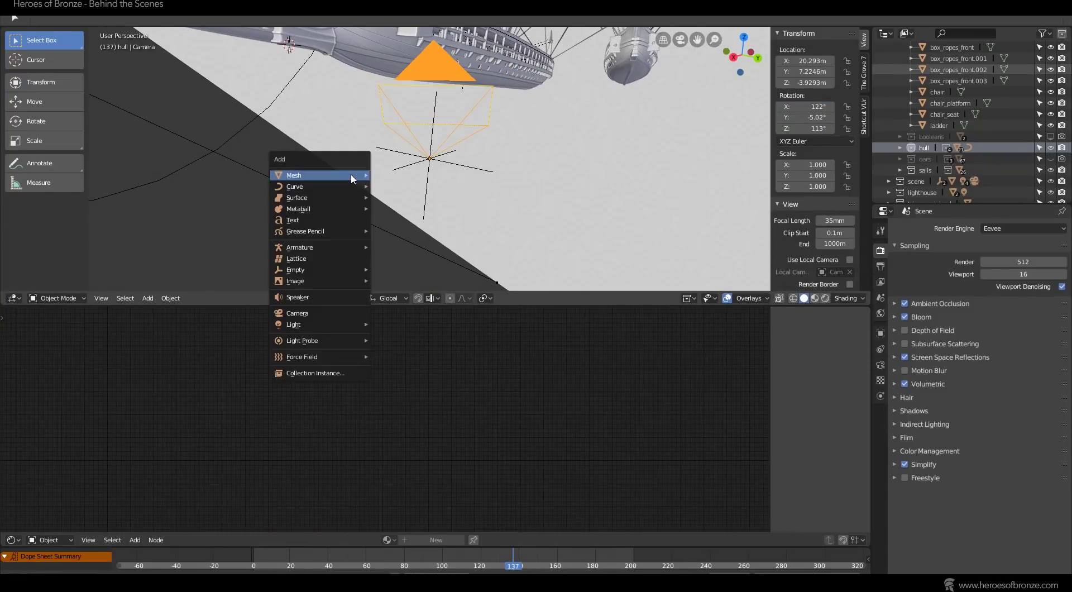
left_click(313, 310)
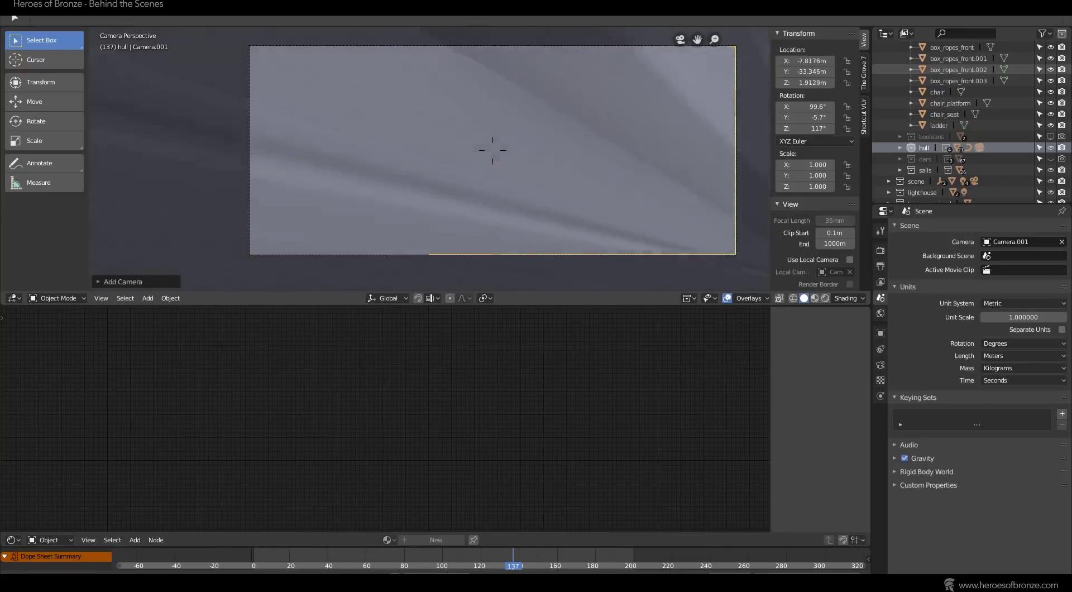
key("w")
key("s")
key("d")
key("s")
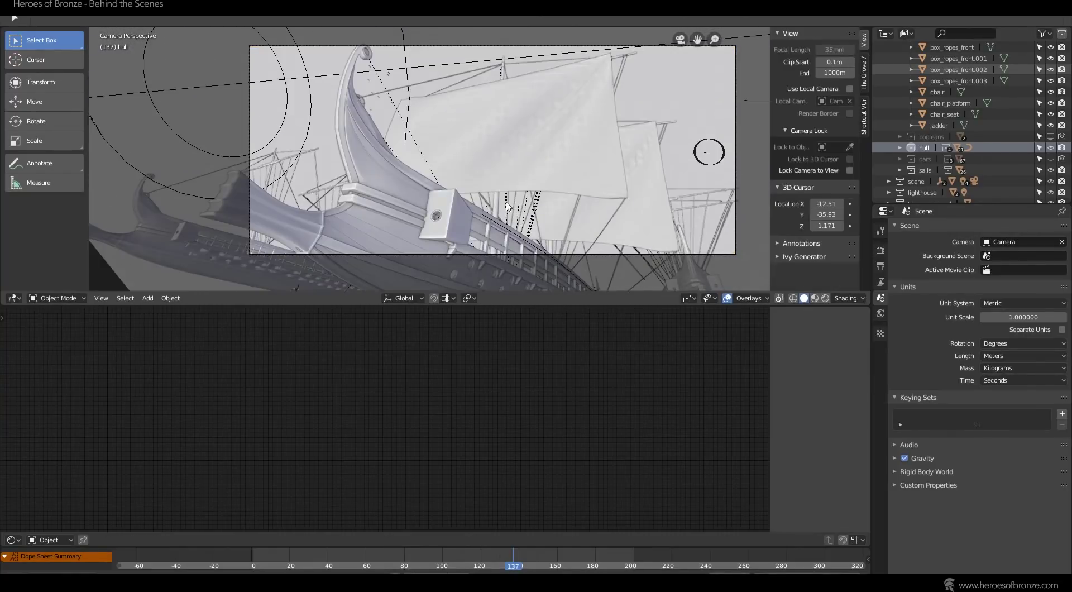
Add a Plain Axes empty, place it at the existing camera and scale it to about 1.9.
middle_click_drag(507, 189, 589, 64)
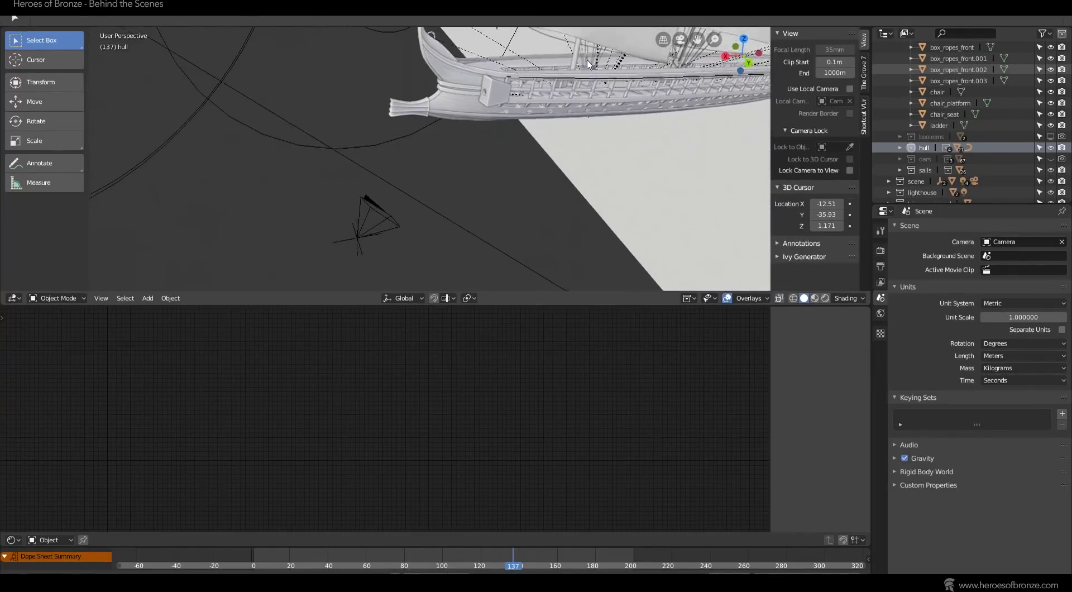
key("shift+a")
mouse_move(322, 137)
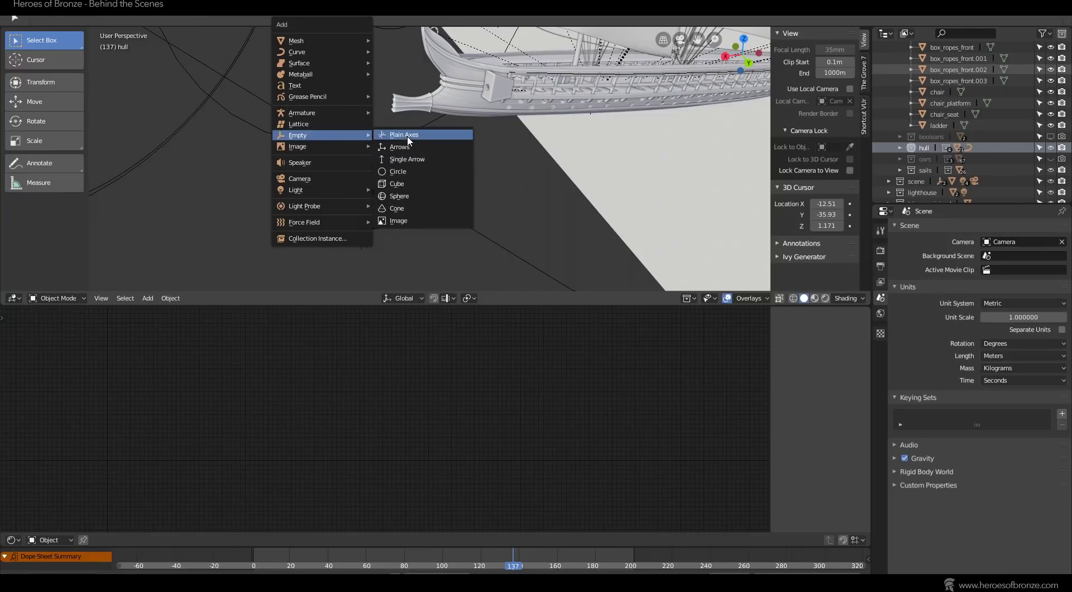
left_click(407, 137)
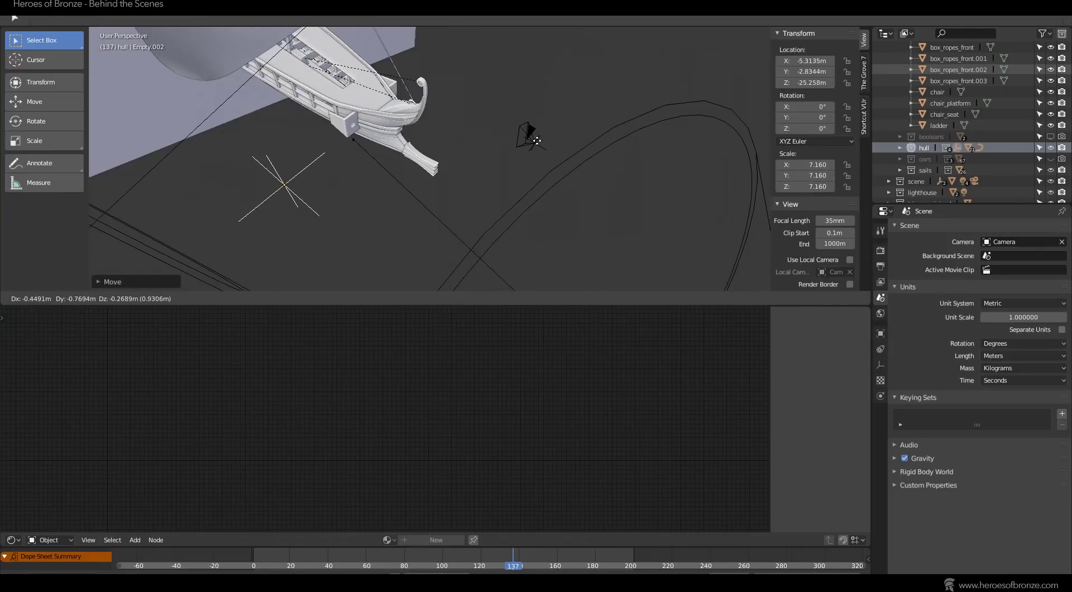
left_click(535, 137)
key("s")
left_click(557, 139)
middle_click_drag(556, 139, 527, 140)
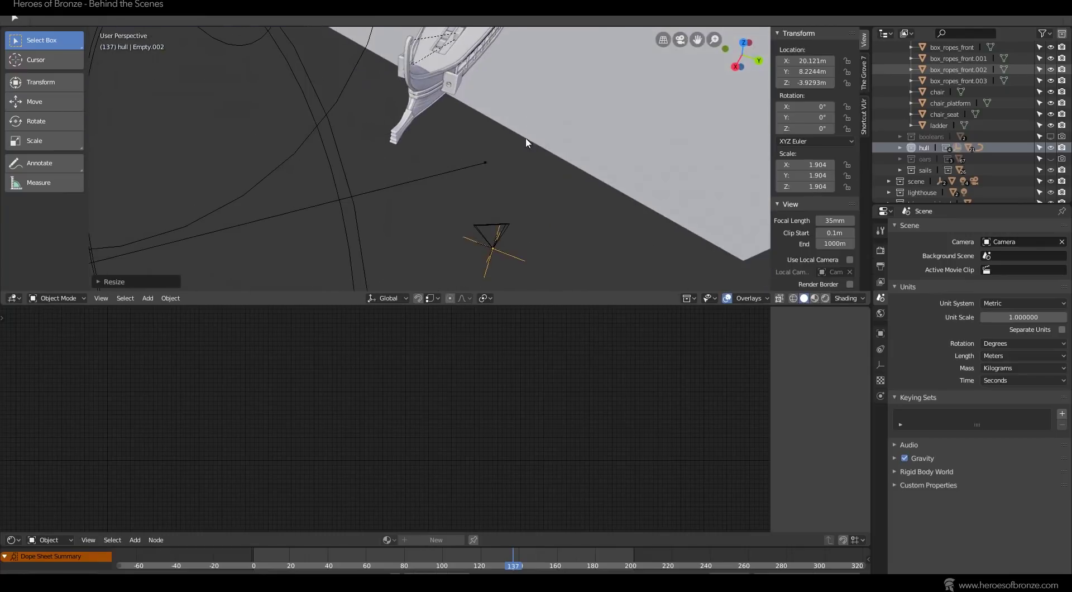
Move the empty along Y to about 1.25 m and parent the camera to it.
key("g")
key("y")
left_click(412, 137)
left_click(485, 230)
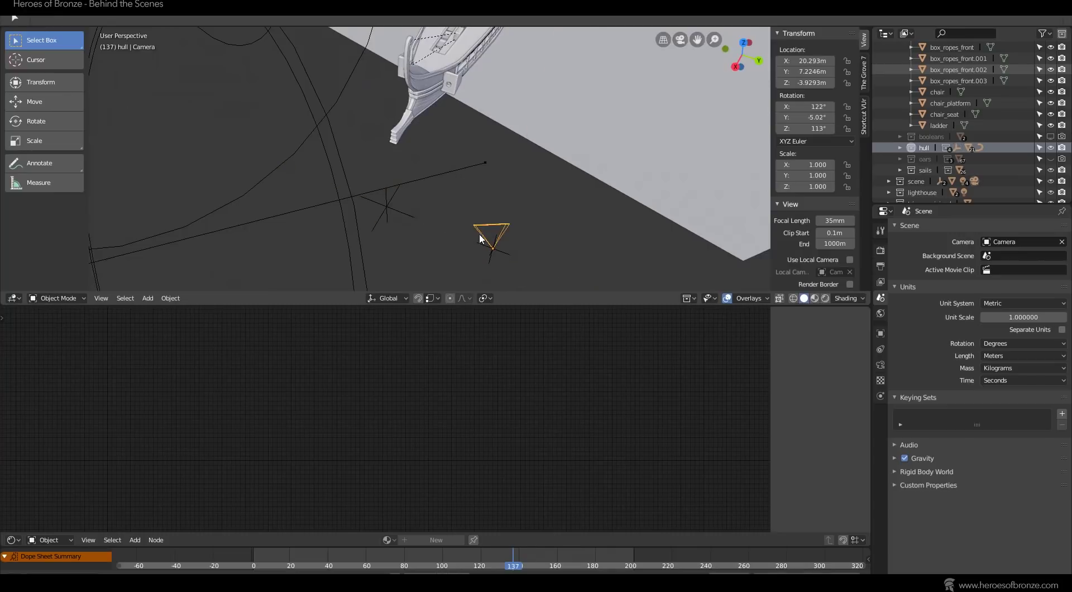
left_click(404, 210, "shift")
key("ctrl+p")
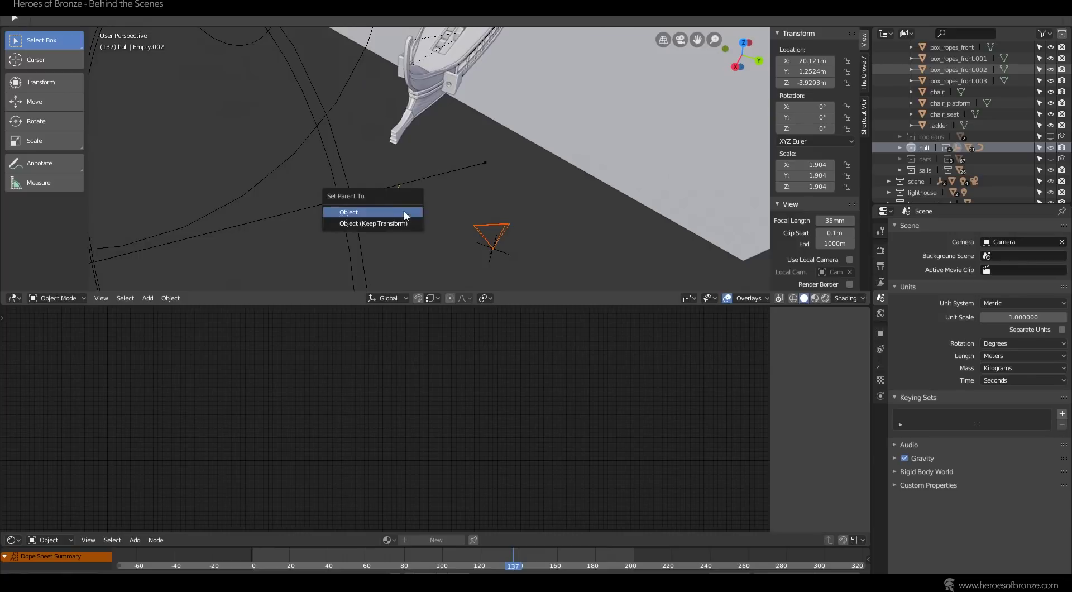
left_click(377, 210)
Animate the empty with two location keyframes, moving it along Y between them, and open the keyframe interpolation options.
key("i")
left_click(376, 200)
key("g")
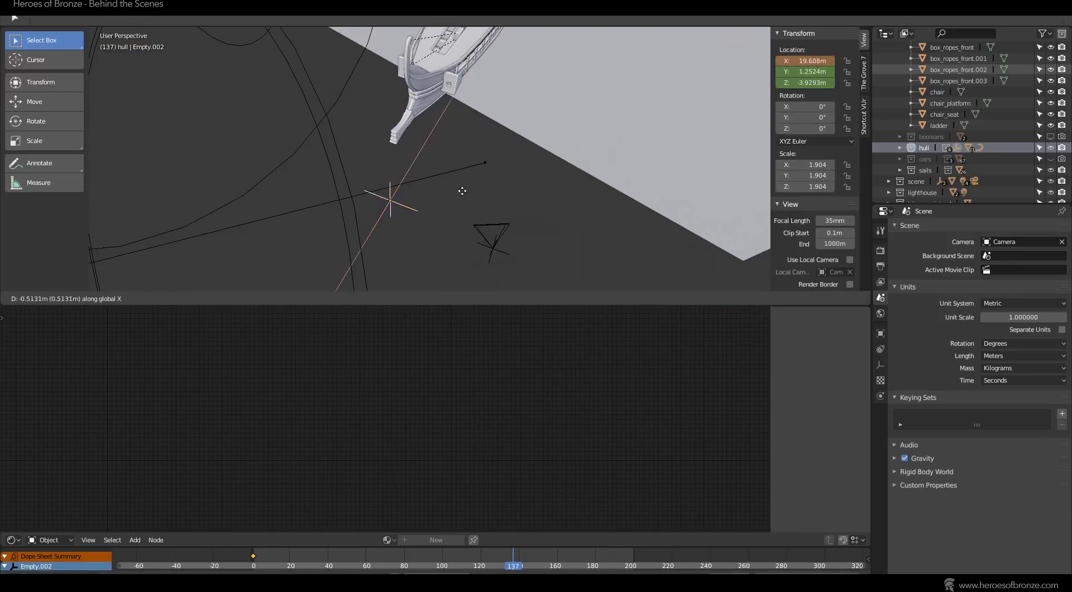
key("y")
left_click(516, 215)
key("i")
left_click(467, 221)
key("t")
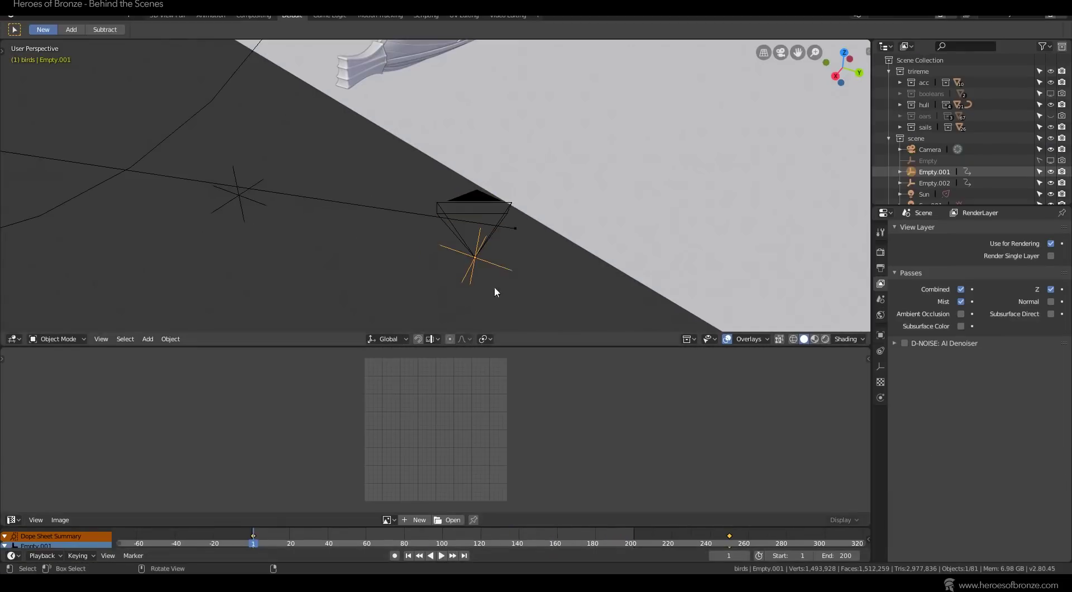
Preview the Empty.001 camera animation and clear the camera's parent while keeping its transformation.
left_click(441, 555)
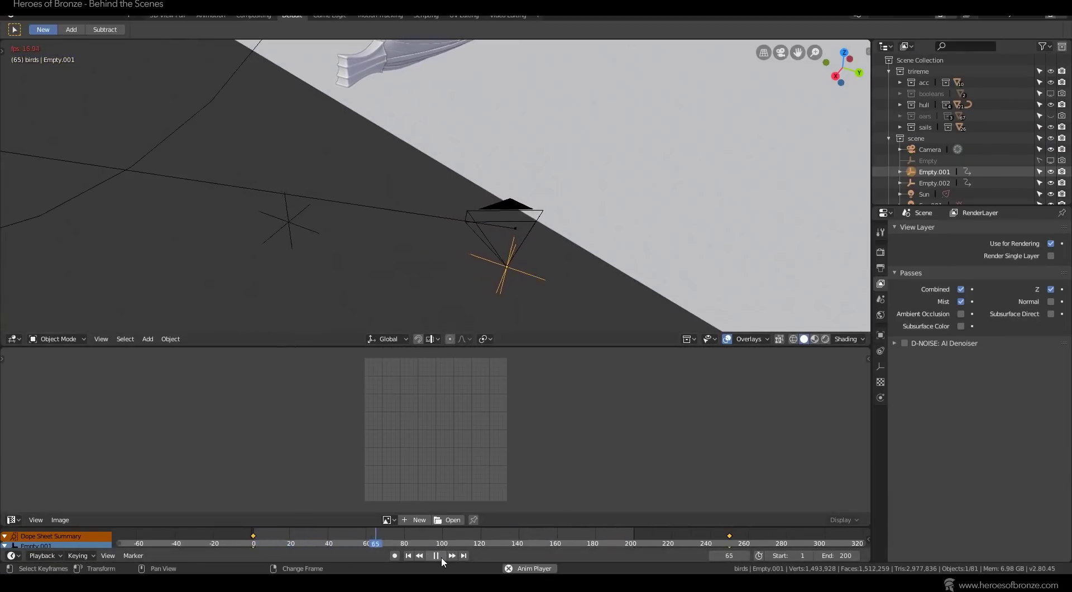
left_click(441, 556)
left_click(491, 239)
key("alt+p")
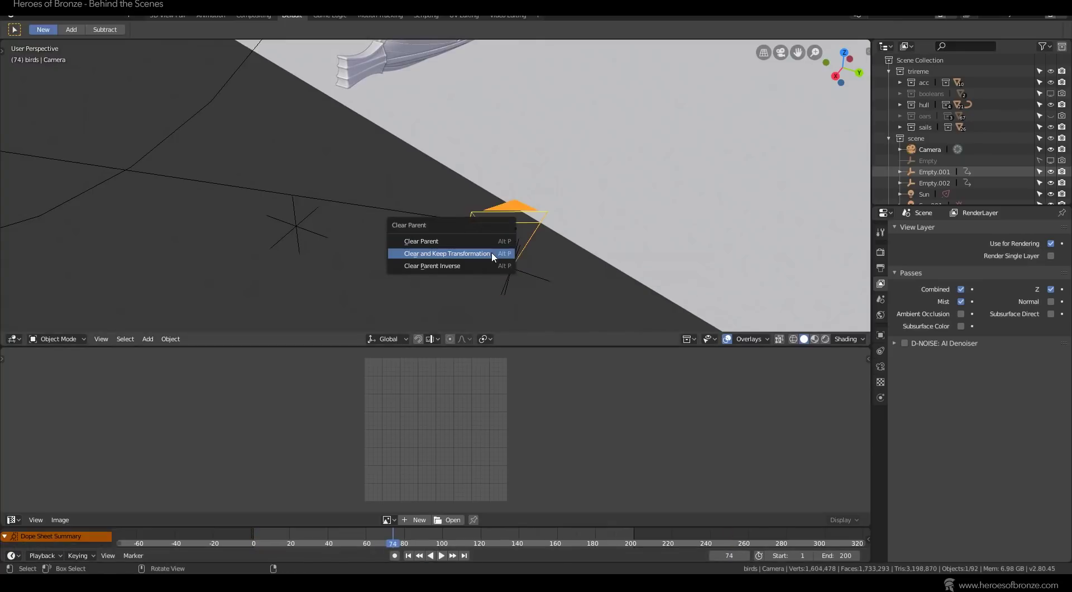
left_click(491, 252)
Parent the camera to Empty.002 and preview the resulting camera motion from the first frame.
left_click(295, 227)
left_click(478, 237)
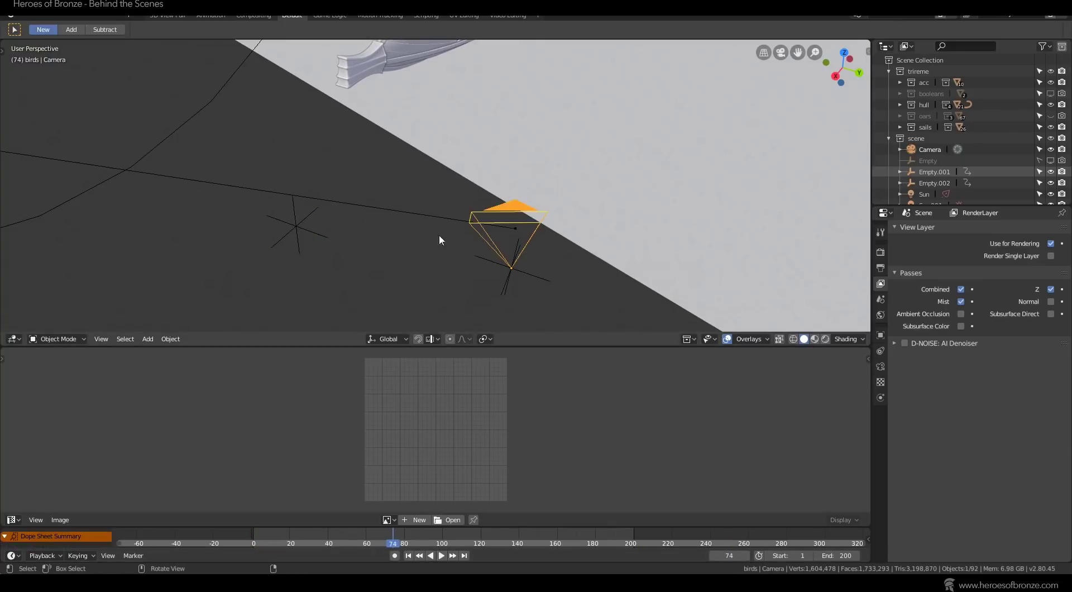
left_click(295, 227, "shift")
key("ctrl+p")
left_click(296, 233)
mouse_move(393, 543)
left_mouse_down()
mouse_move(546, 543)
mouse_move(375, 542)
left_mouse_up()
left_click(409, 556)
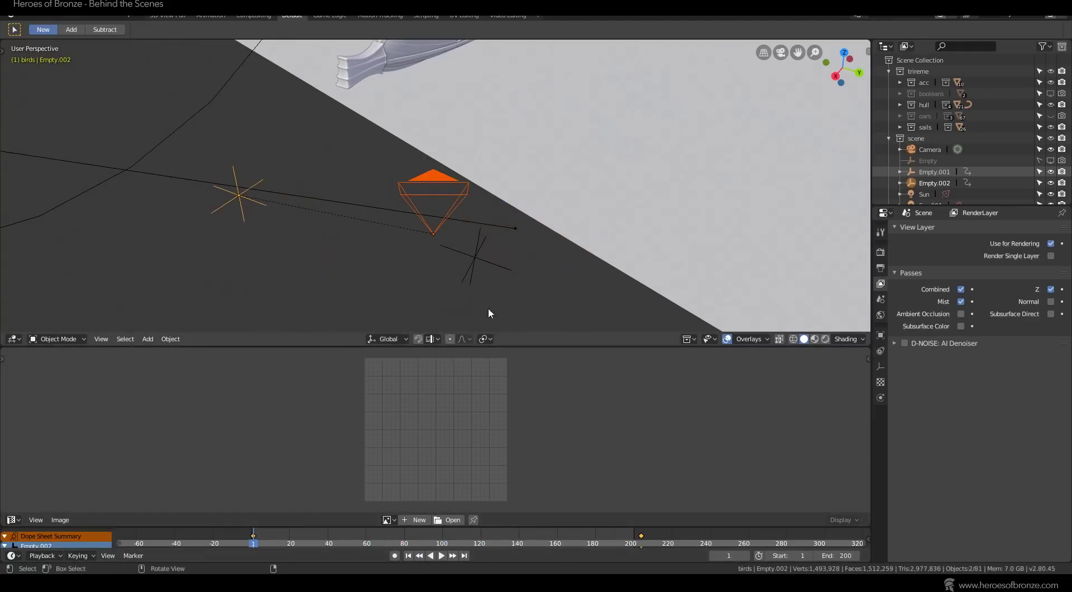
right_click_drag(302, 534, 339, 538)
key("space")
Clear the camera's parent, parent it back to Empty.001 with Keep Transform and scrub through the animation.
left_click(534, 249)
key("alt+p")
left_click(535, 246)
left_click(529, 271)
left_click(528, 242, "shift")
left_click(534, 272, "shift")
key("ctrl+p")
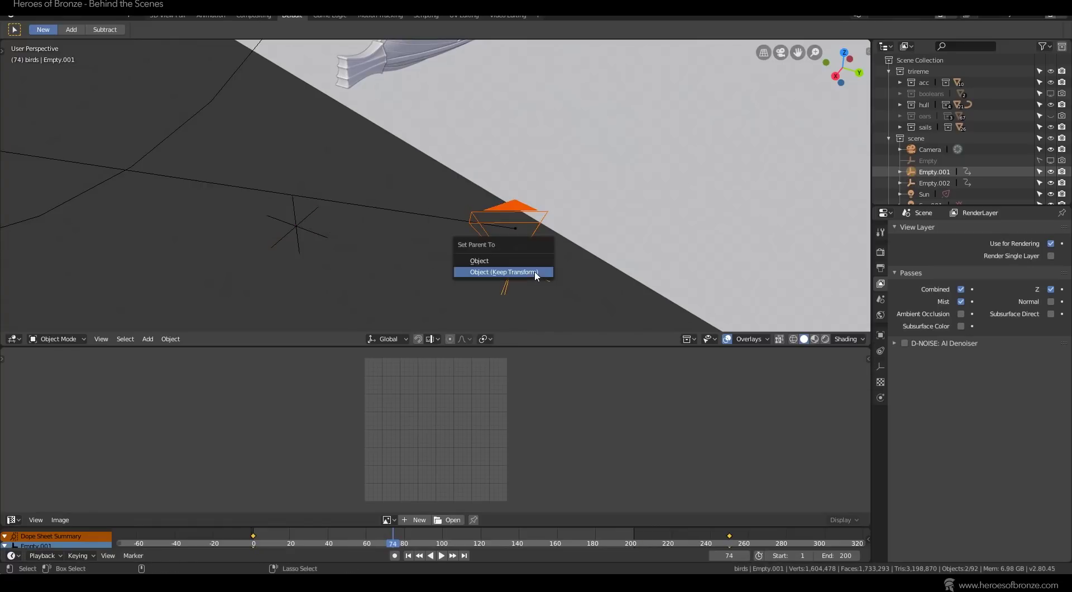
left_click(535, 272)
right_click_drag(371, 534, 433, 534)
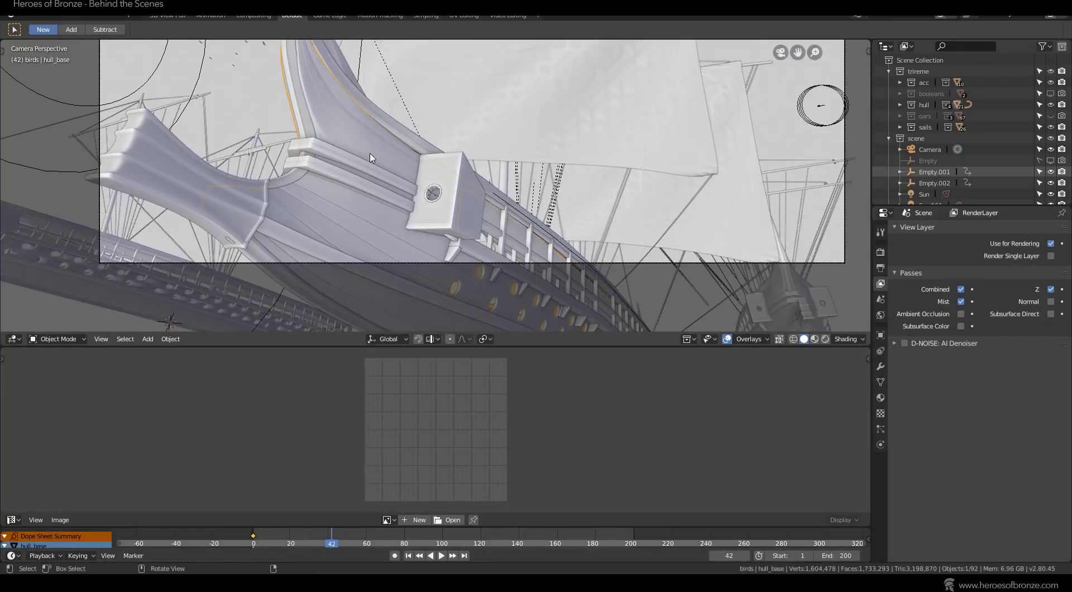
Frame the ship in the camera view and test-move hull_base, cancelling the move.
scroll(373, 158, "down", 1)
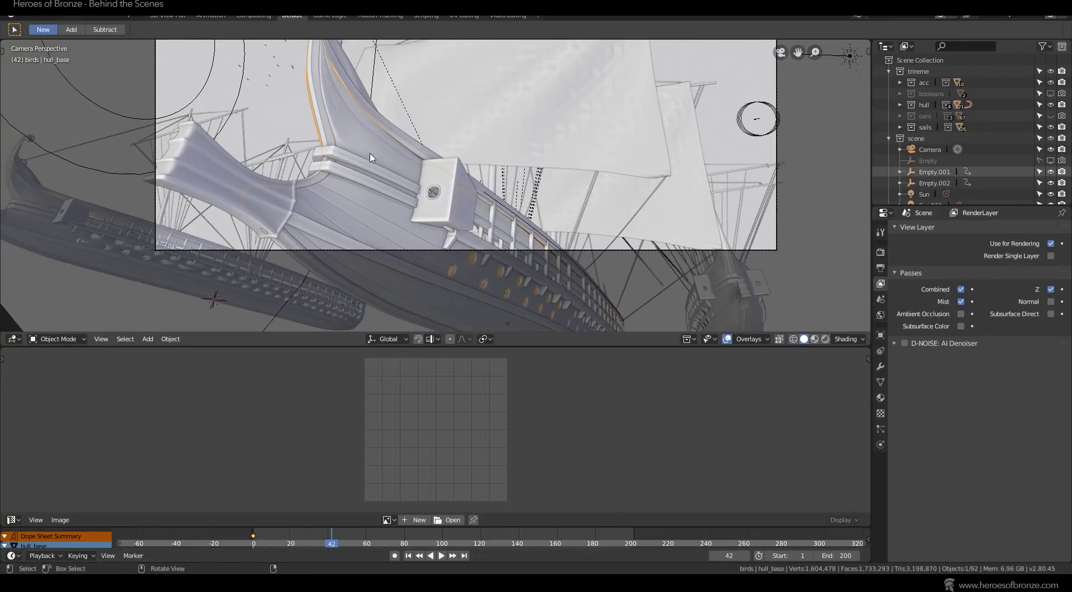
middle_click_drag(405, 160, 406, 195, "shift")
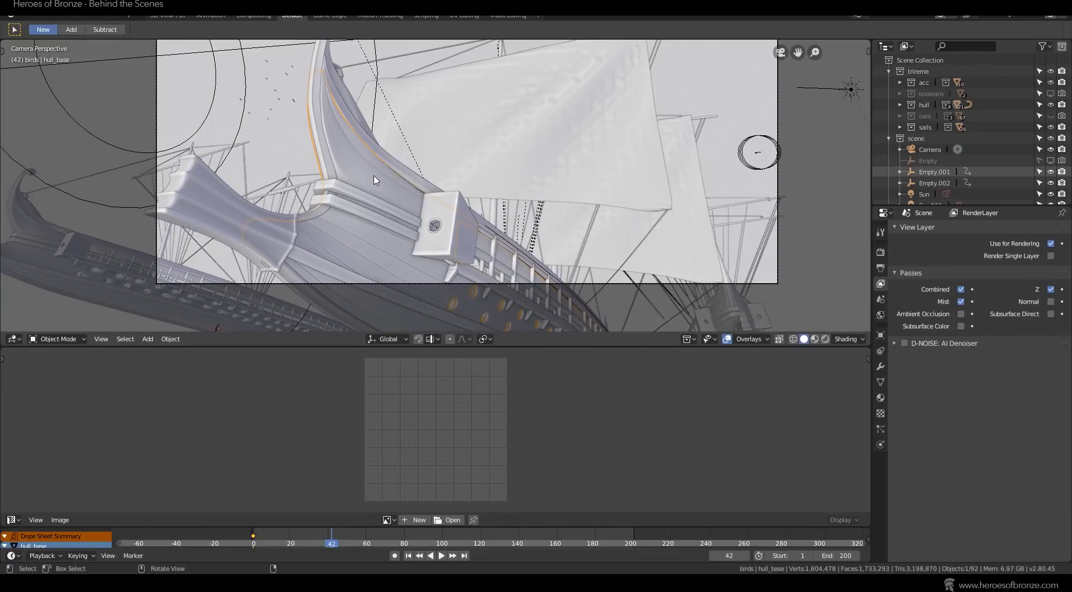
key("g")
right_click(508, 208)
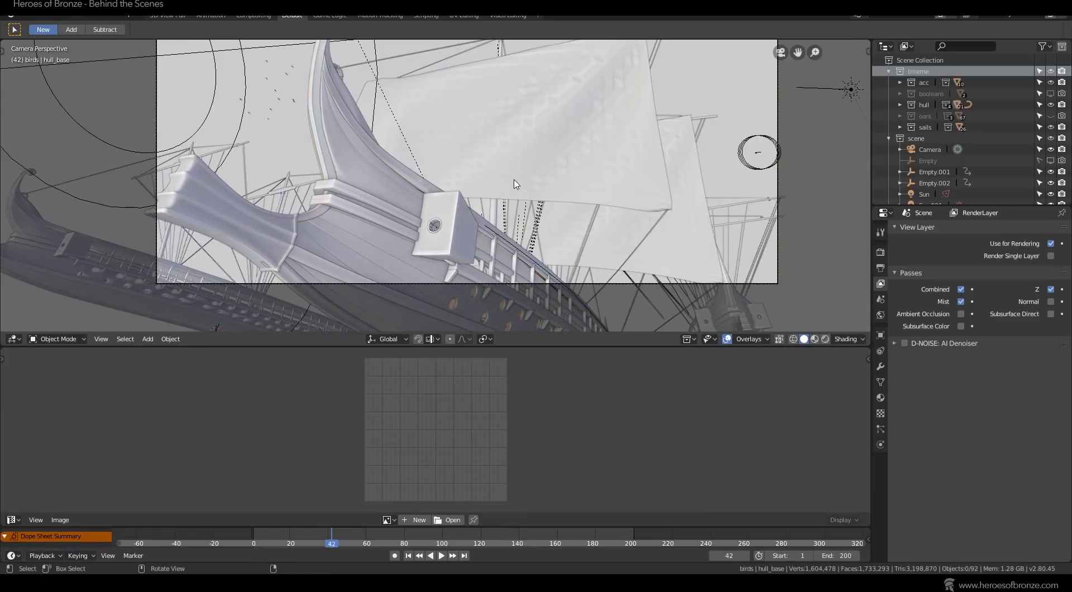
Select all objects in the trireme collection and parent them to hull_base with Object (Keep Transform).
mouse_move(514, 182)
middle_mouse_down()
mouse_move(430, 246)
mouse_move(534, 174)
mouse_move(503, 184)
middle_mouse_up()
scroll(430, 246, "down", 4)
scroll(503, 184, "up", 2)
right_click(915, 72)
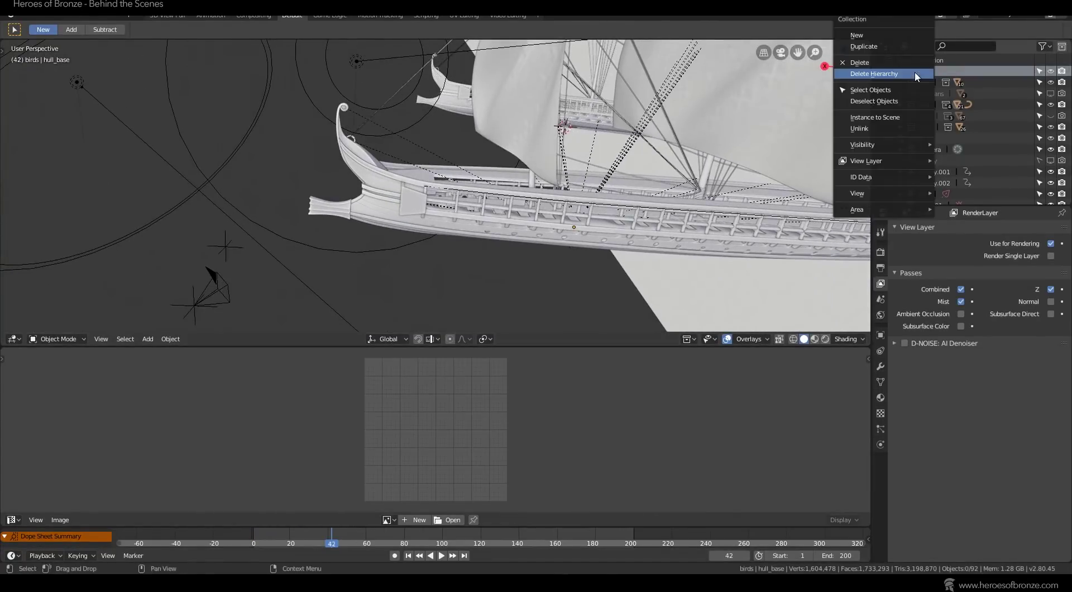
left_click(877, 90)
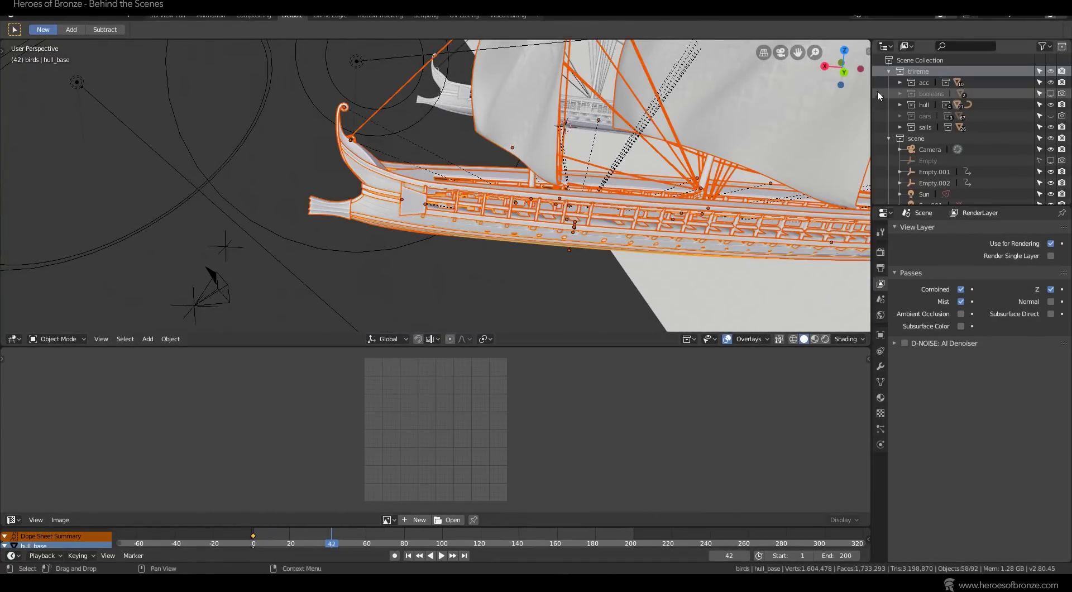
left_click(383, 188, "shift")
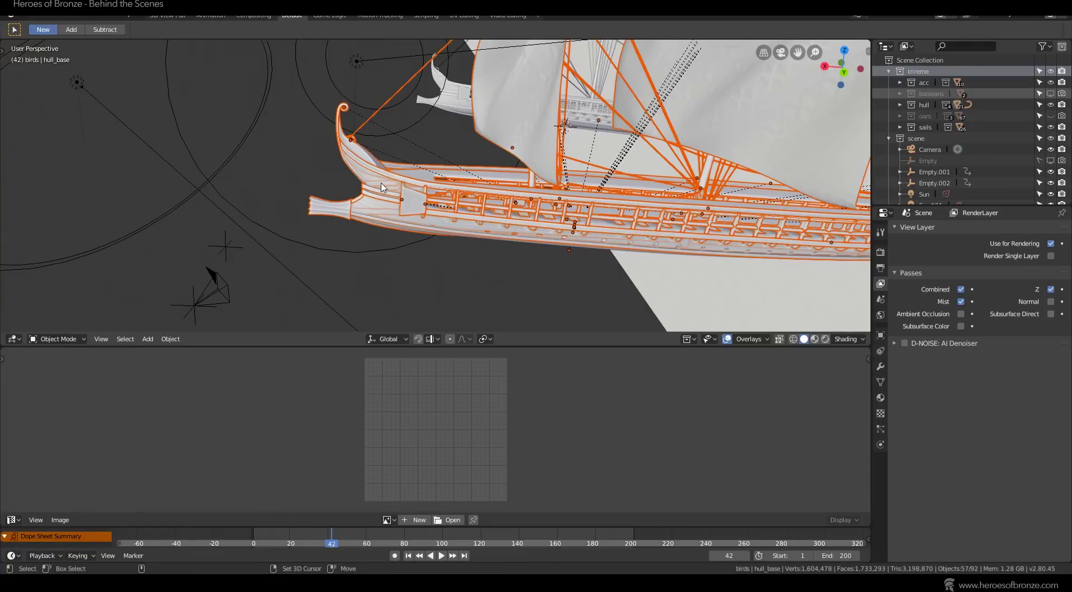
left_click(383, 187, "shift")
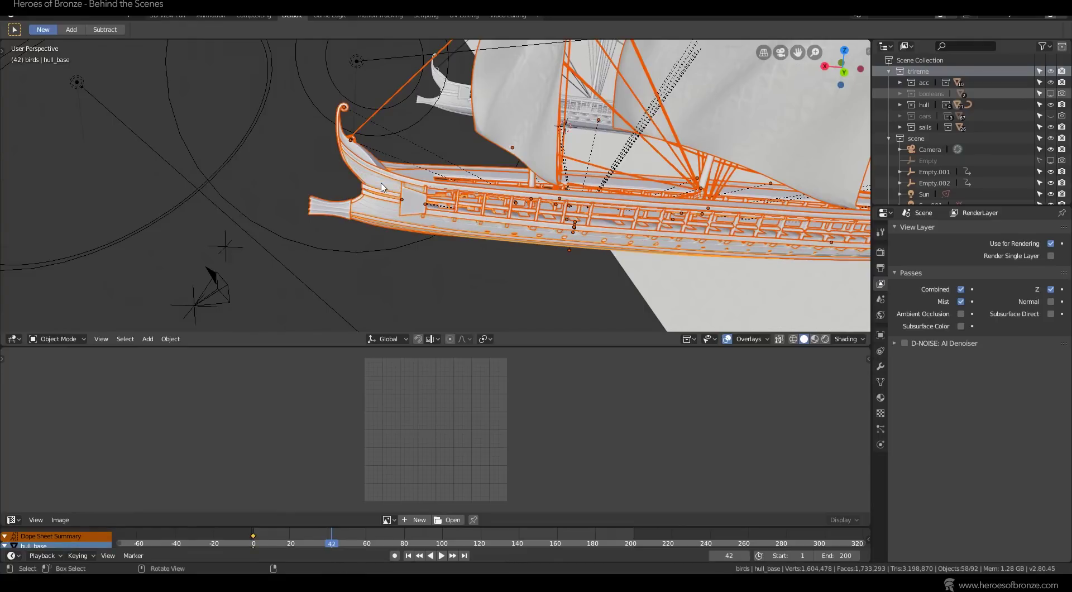
left_click(382, 188, "shift")
left_click(383, 188, "shift")
key("ctrl+p")
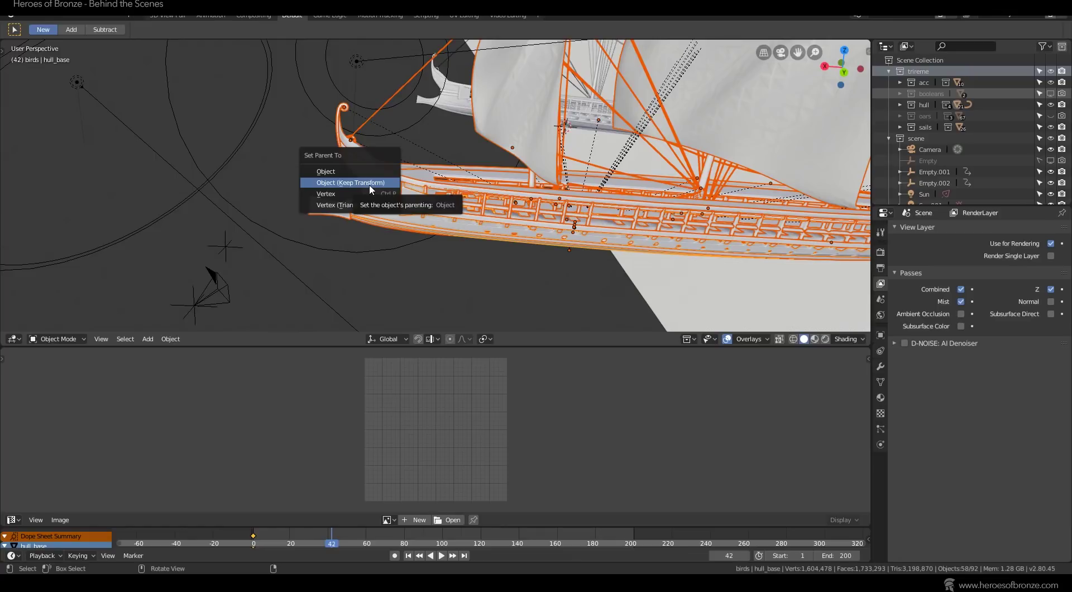
left_click(370, 185)
Select only hull_base and test-move it to check the parenting, cancelling the move.
key("alt+a")
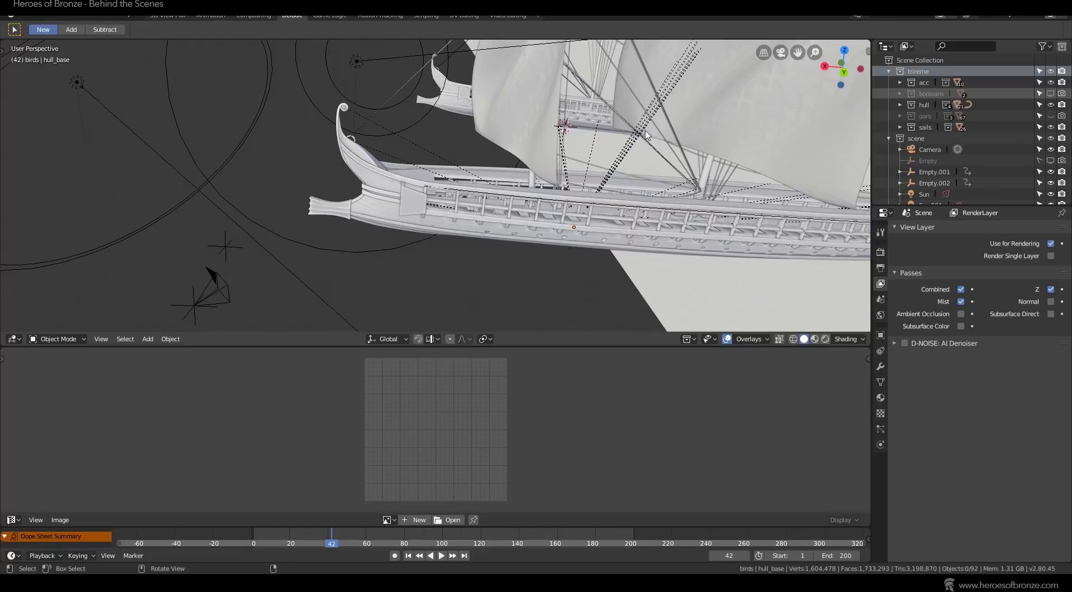
left_click(384, 186)
key("g")
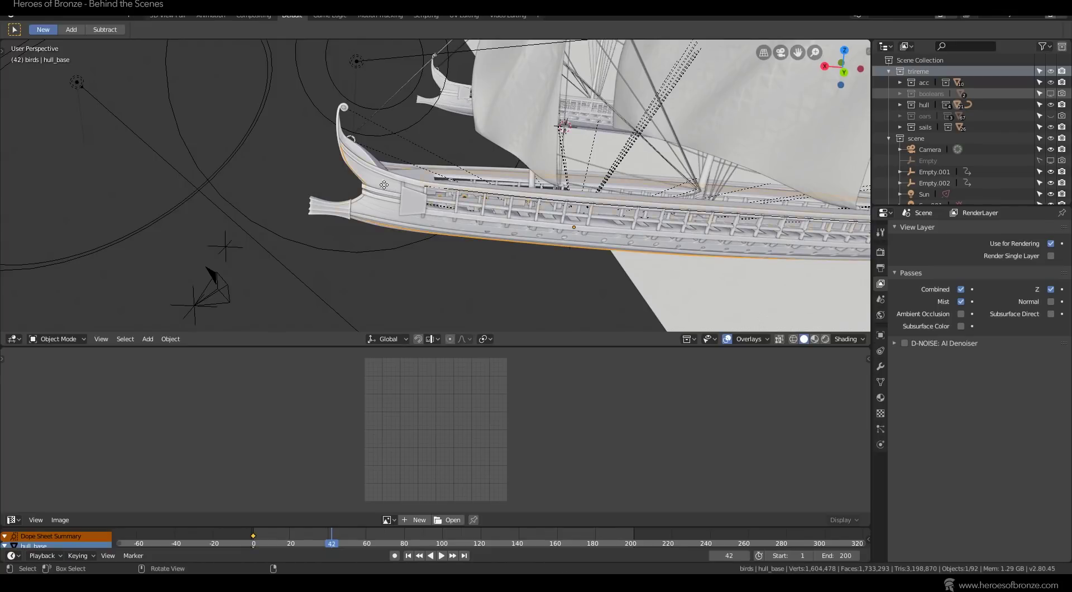
right_click(505, 124)
Select the front sail flag_front and examine its cloth physics and cache settings.
left_click(532, 109)
middle_click_drag(532, 108, 810, 290)
left_click(881, 445)
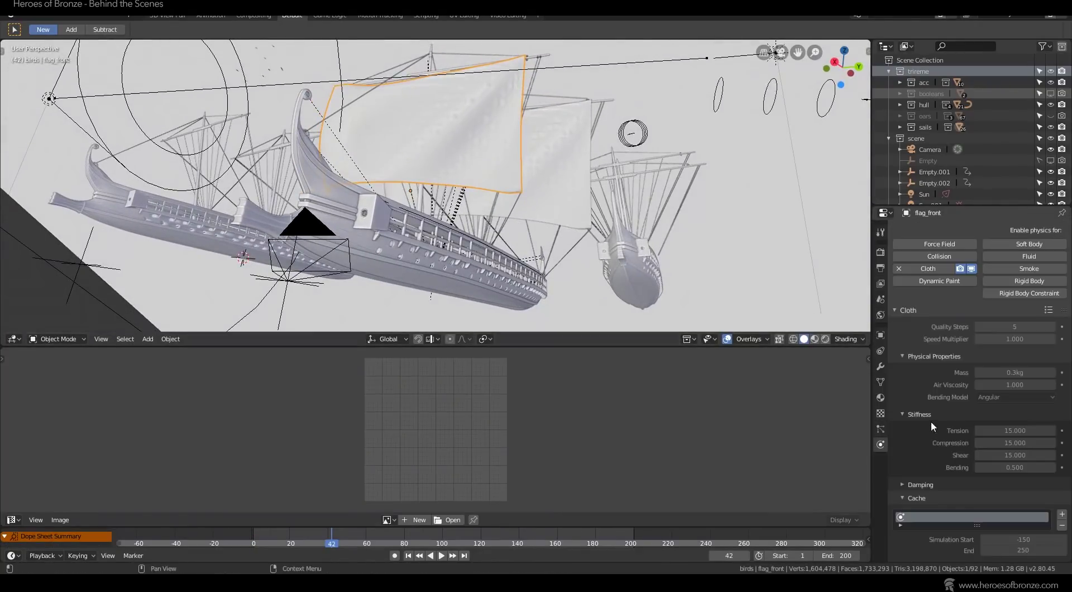
scroll(939, 366, "down", 5)
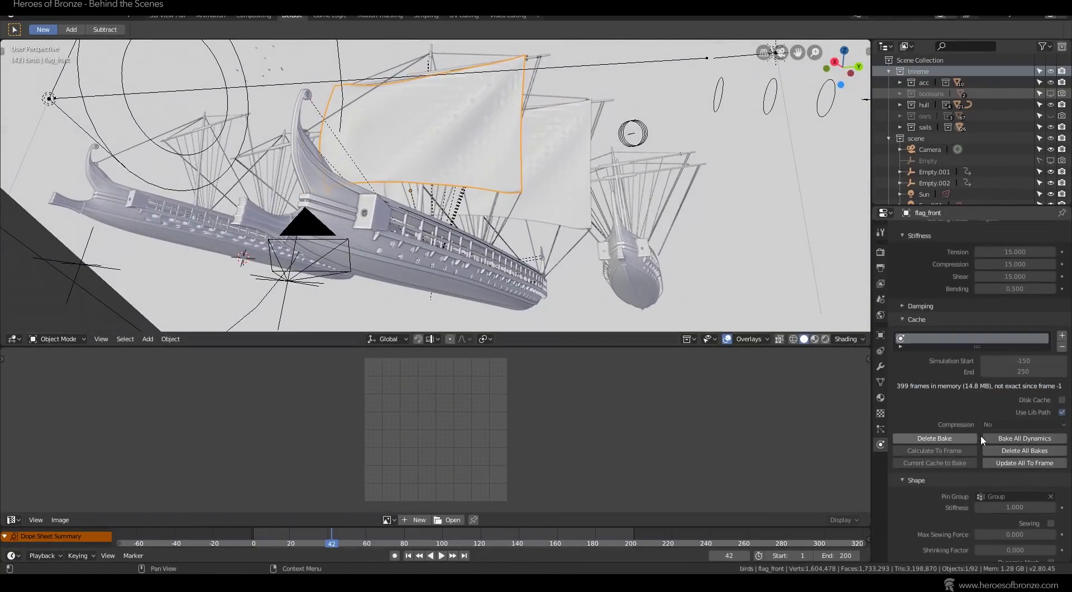
Reselect hull_base and test-move it to check how the cloth sails follow, cancelling the move.
key("alt+a")
left_click(352, 233)
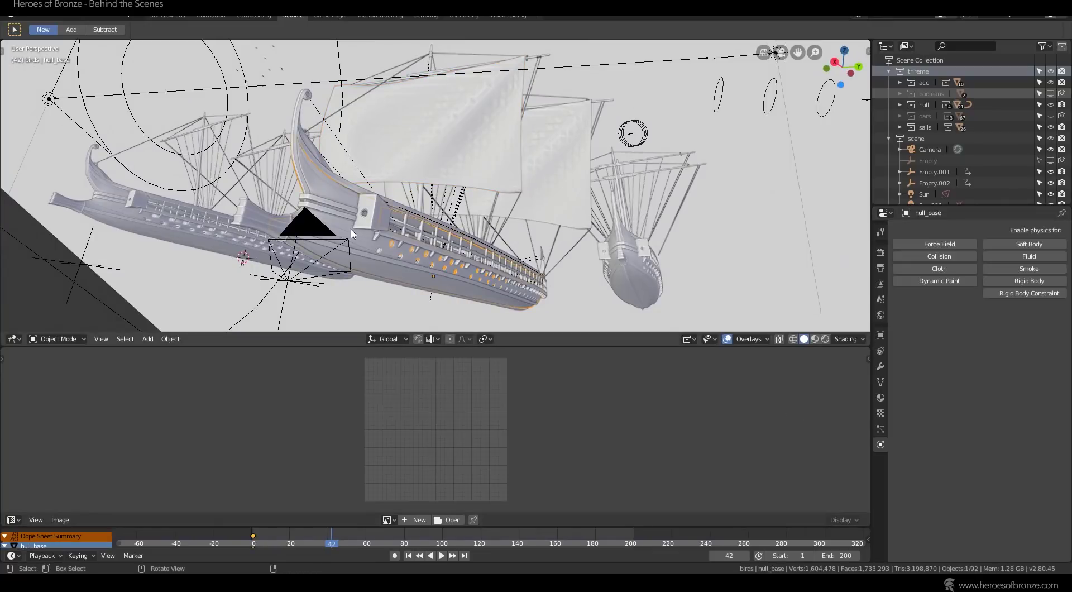
key("g")
key("Escape")
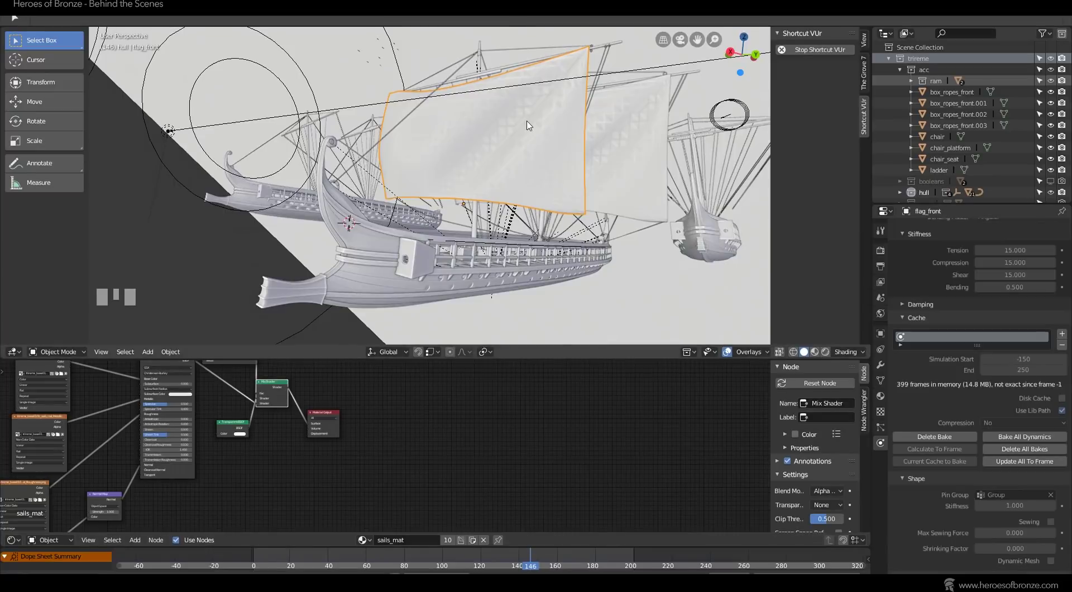
Review the front sail's cloth settings and delete its simulation bake.
scroll(927, 389, "up", 3)
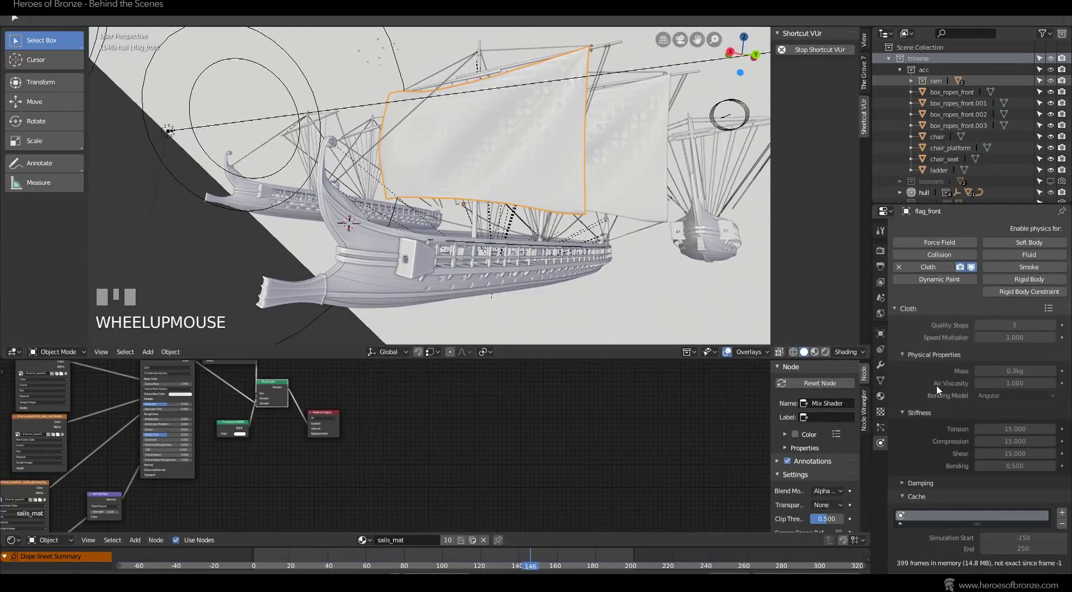
scroll(936, 384, "down", 4)
left_click(944, 528)
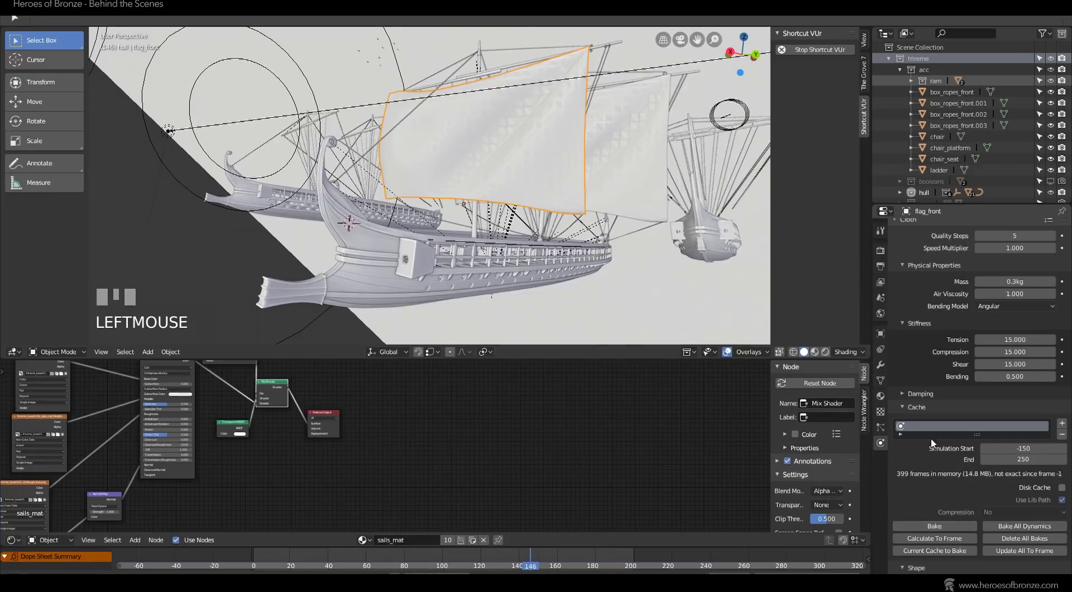
Enter Edit Mode on the front sail and examine its corner vertices and the cloth Pin Group setting.
key("Tab")
middle_click(529, 164, "alt")
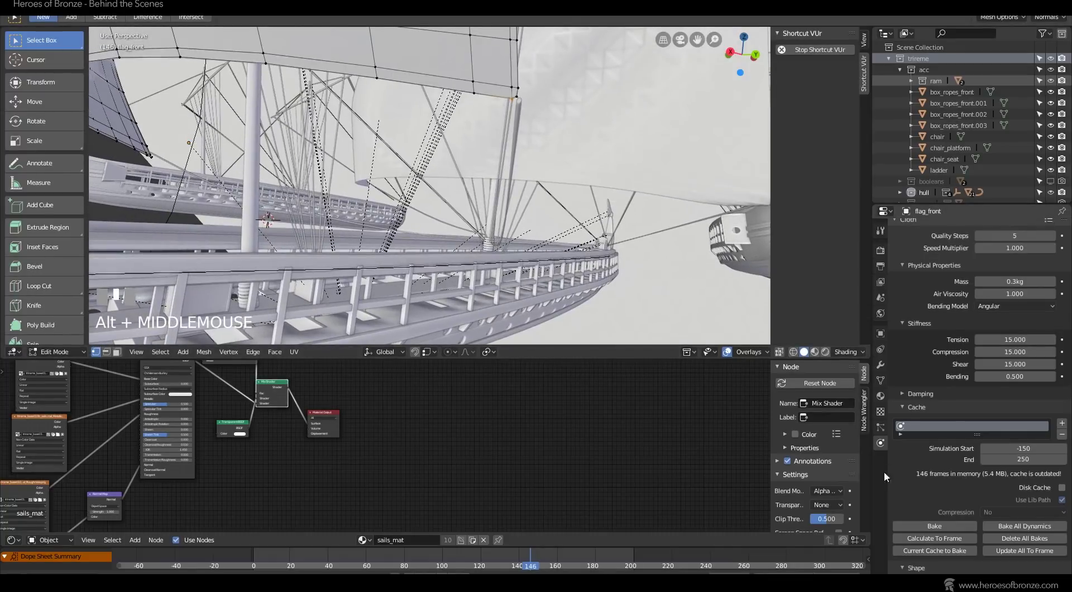
scroll(893, 460, "down", 10)
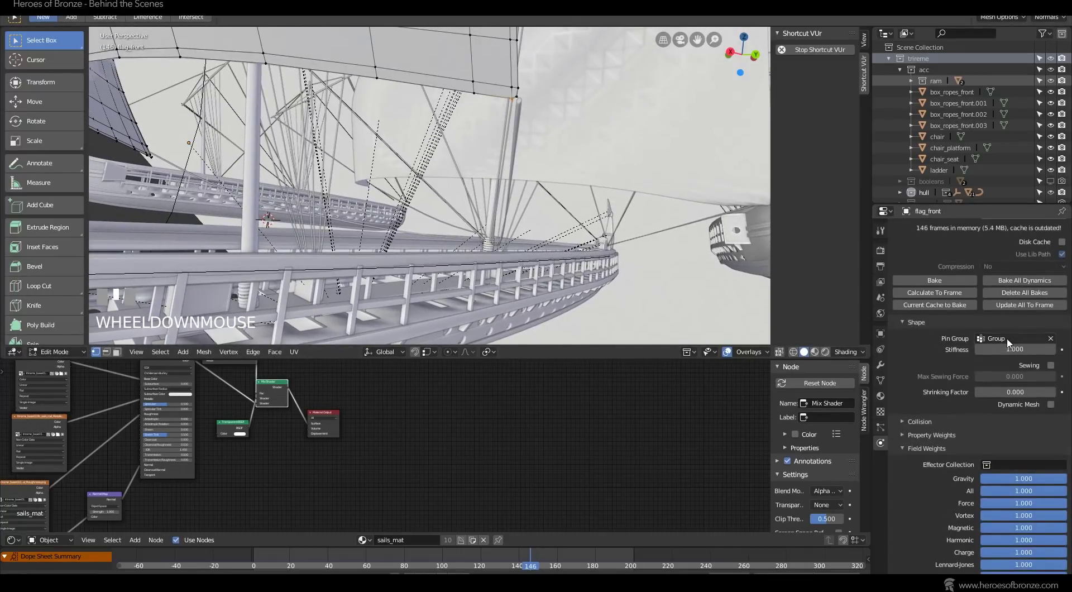
Check the front sail's mesh data and play the animation to examine how the sail's lower corner holds to its rope.
left_click(881, 380)
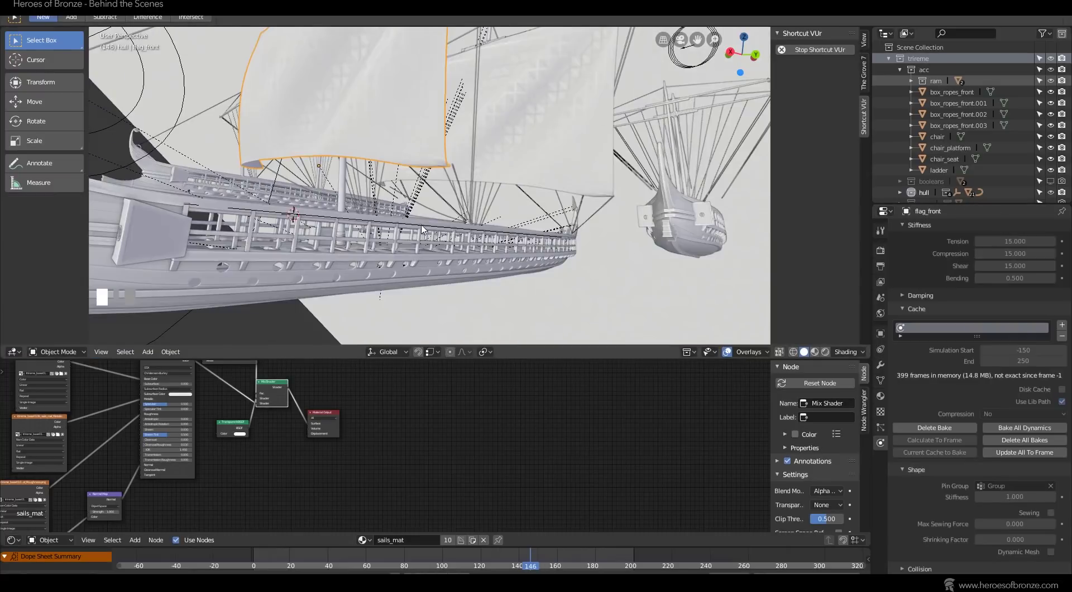
middle_click_drag(423, 229, 518, 229)
middle_click_drag(531, 298, 444, 307)
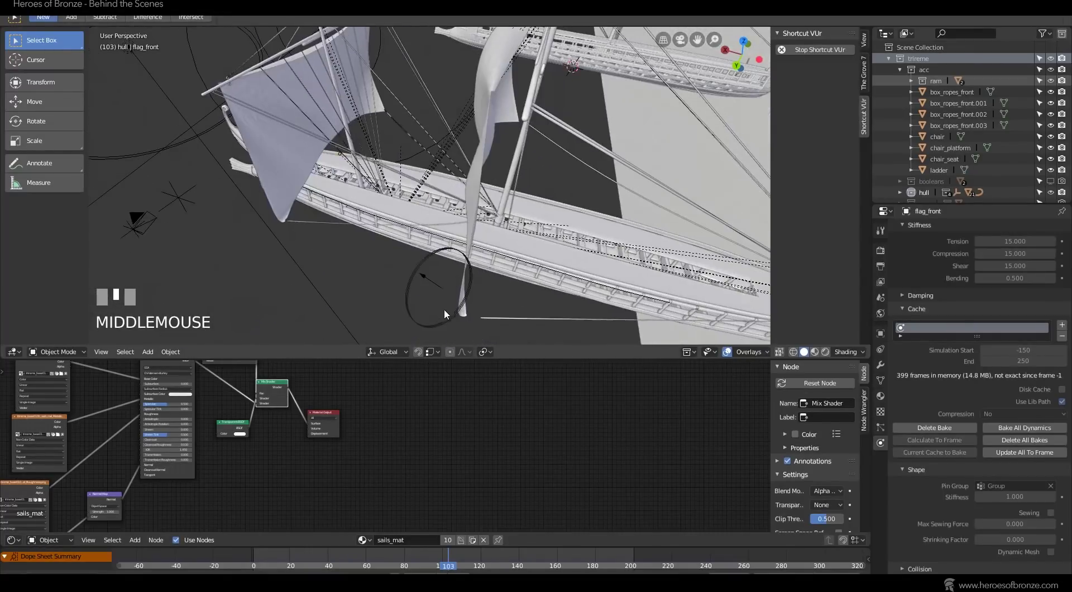
scroll(401, 253, "up", 5)
middle_click_drag(391, 264, 375, 261)
middle_click(383, 252, "alt")
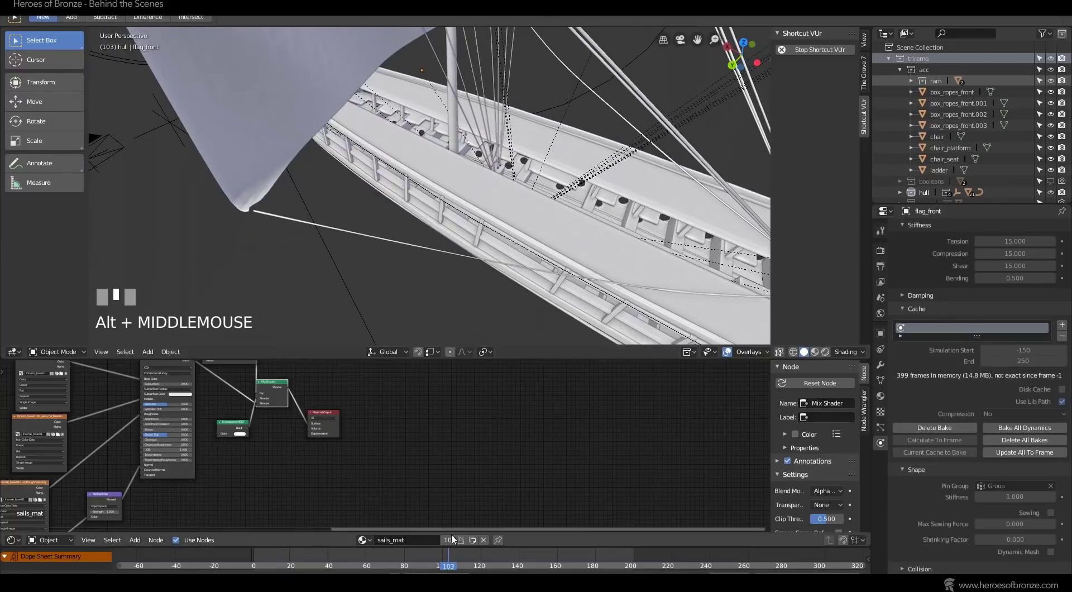
left_click(443, 577)
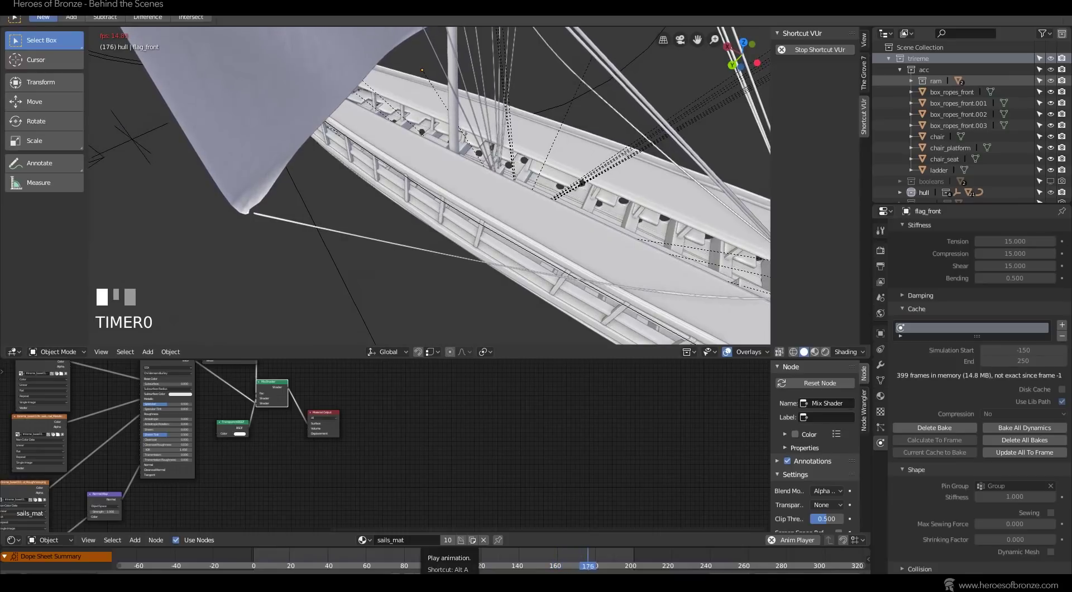
left_click(441, 580)
Play the animation through the scene camera from frame 1 to review the moving sails, and return to frame 1.
scroll(474, 260, "down", 7)
middle_click_drag(459, 251, 480, 238)
scroll(464, 246, "up", 3)
scroll(480, 238, "up", 2)
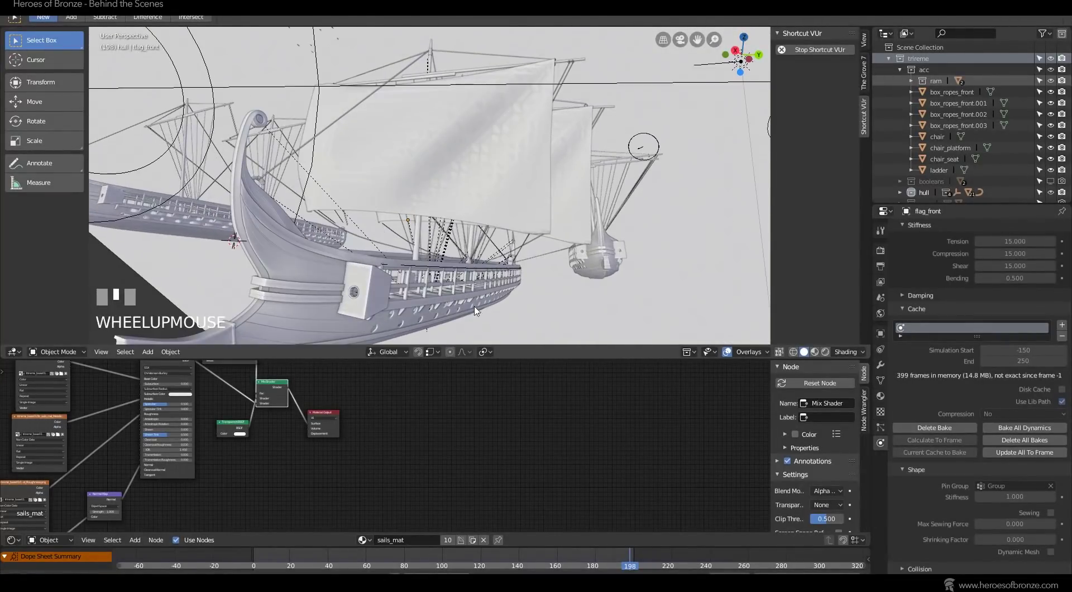
key("KP_0")
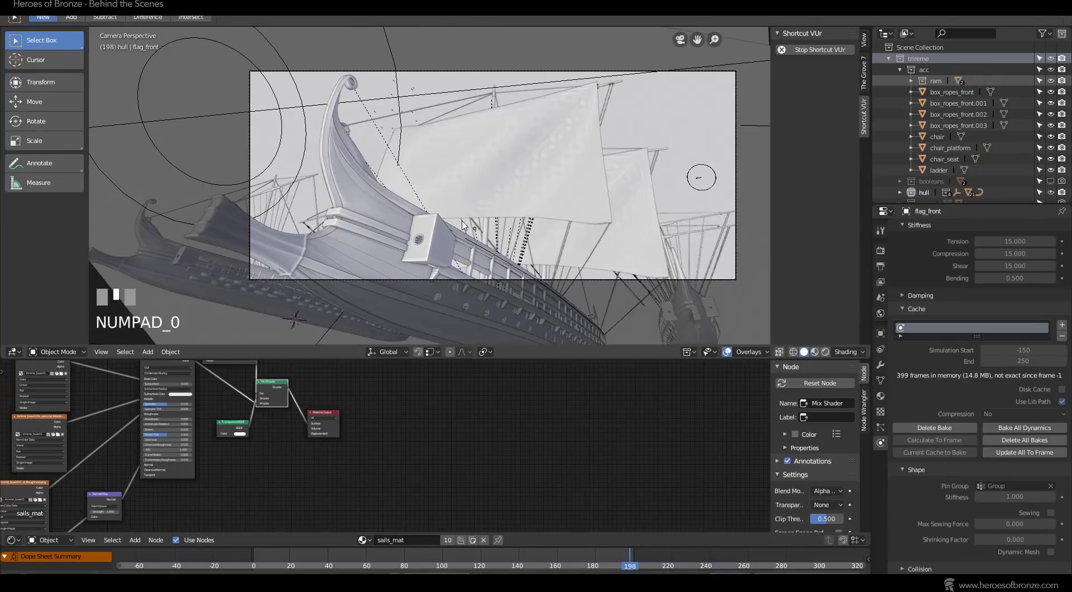
left_click(416, 578)
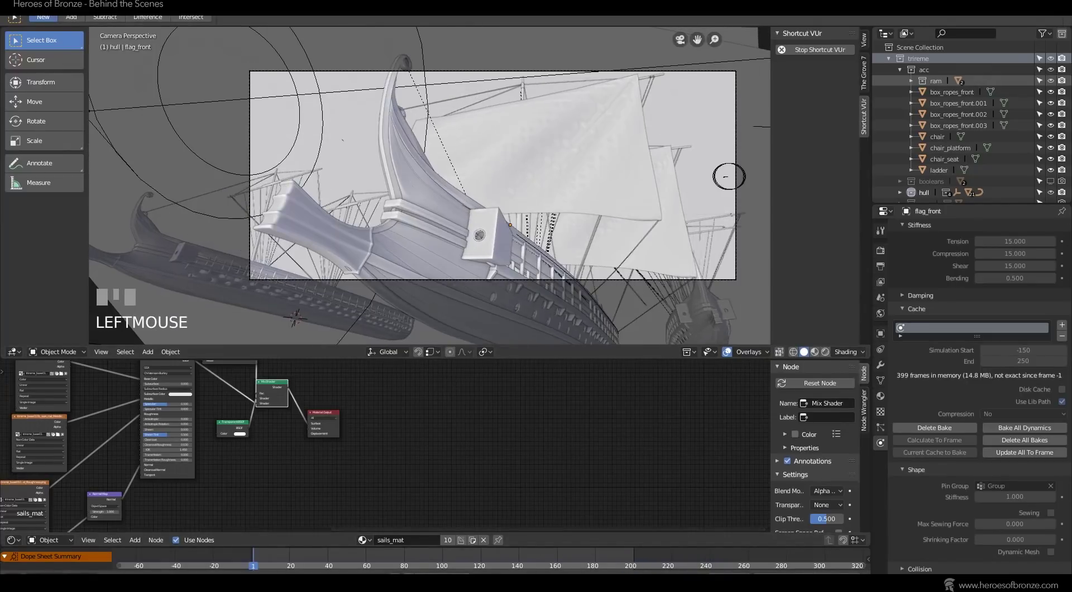
key("space")
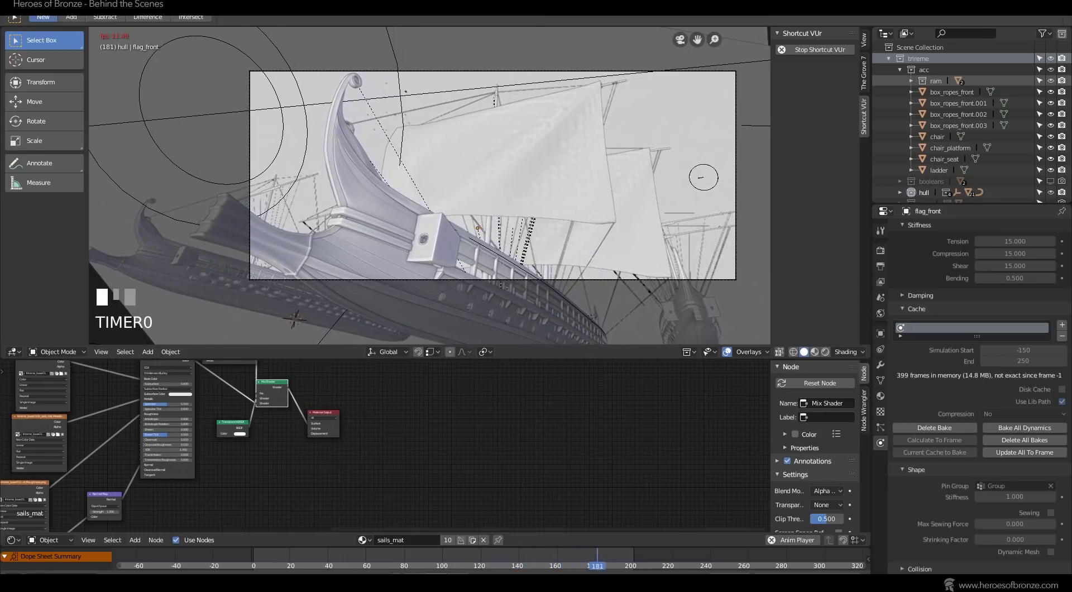
key("space")
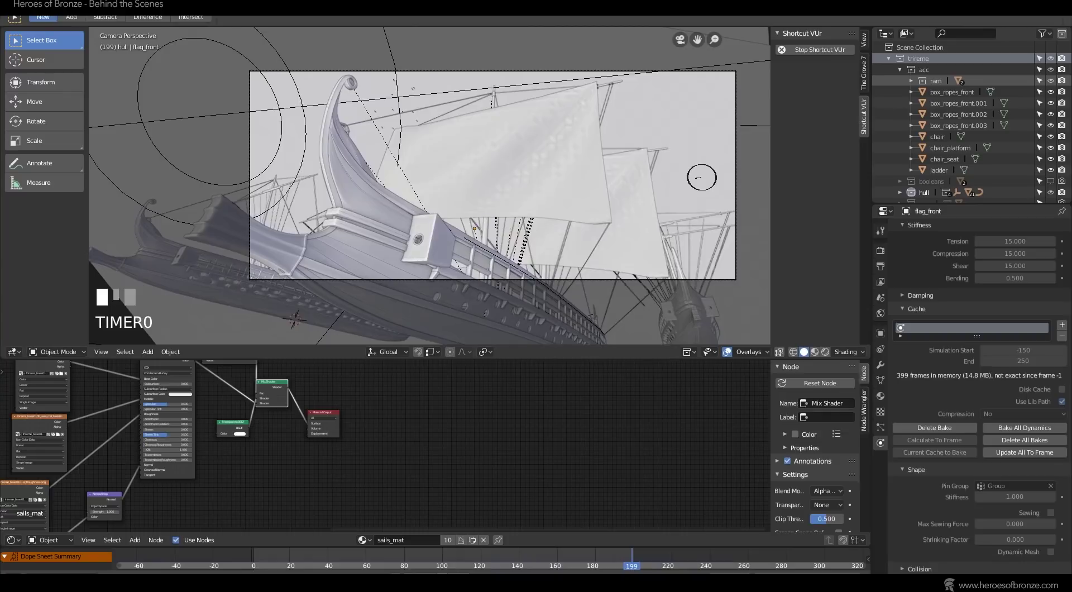
left_click(253, 566)
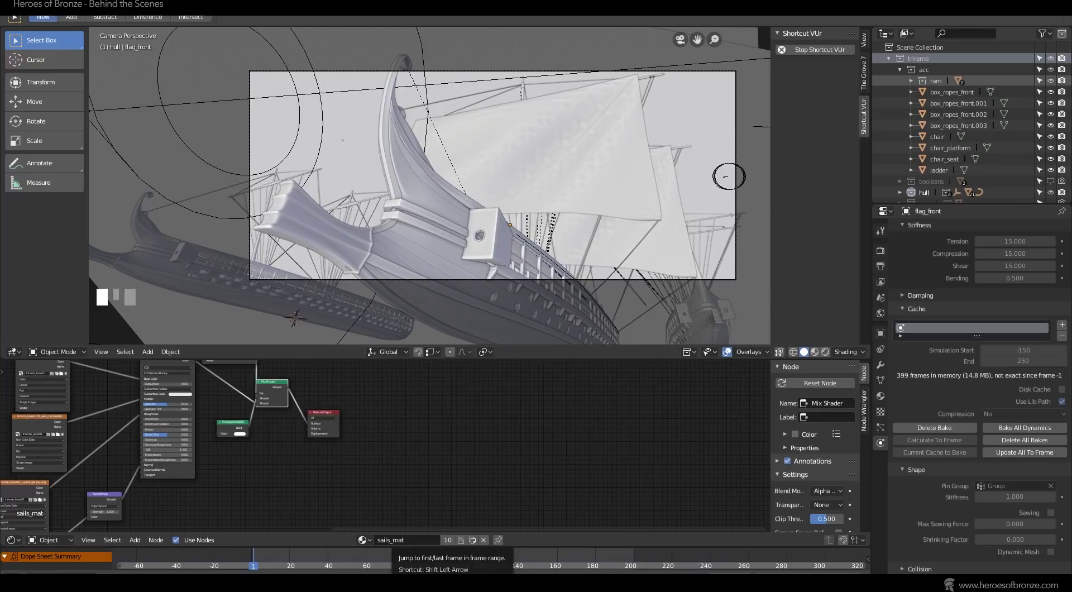
Select the wind force fields Field_wind2 and Field_wind beside the ship and examine their force field settings.
left_click(510, 219)
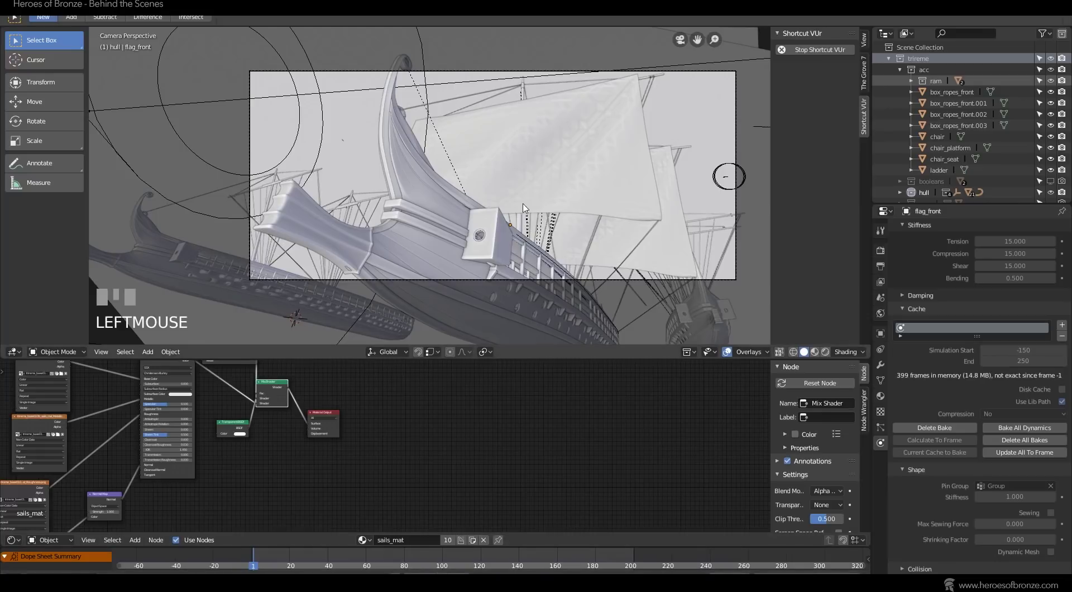
left_click(576, 171)
left_click(726, 173)
middle_click_drag(726, 173, 501, 248)
scroll(514, 292, "down", 3)
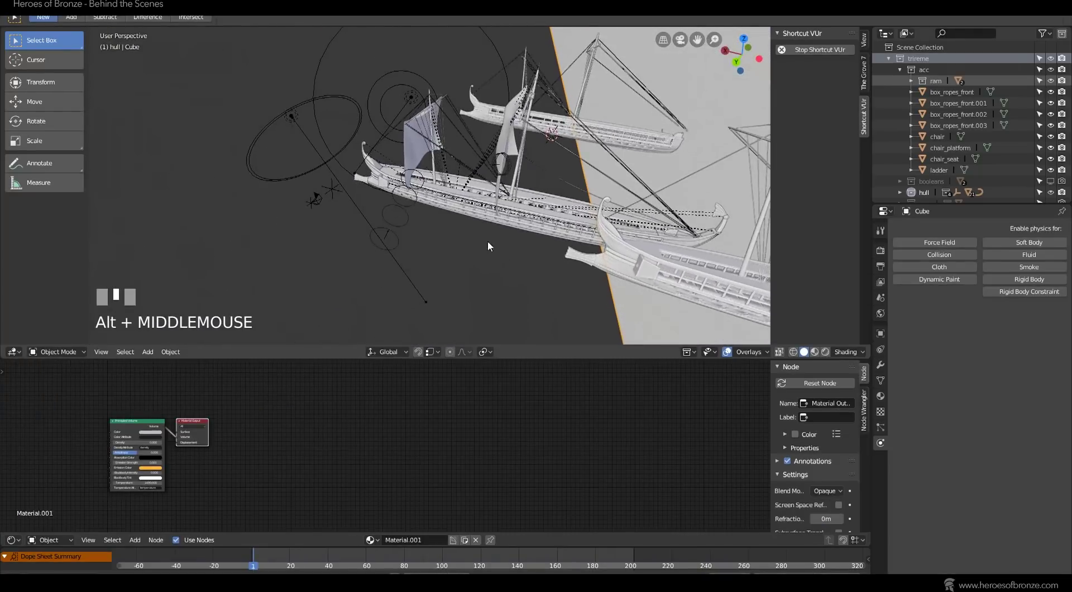
left_click(384, 237)
middle_click_drag(384, 236, 515, 284)
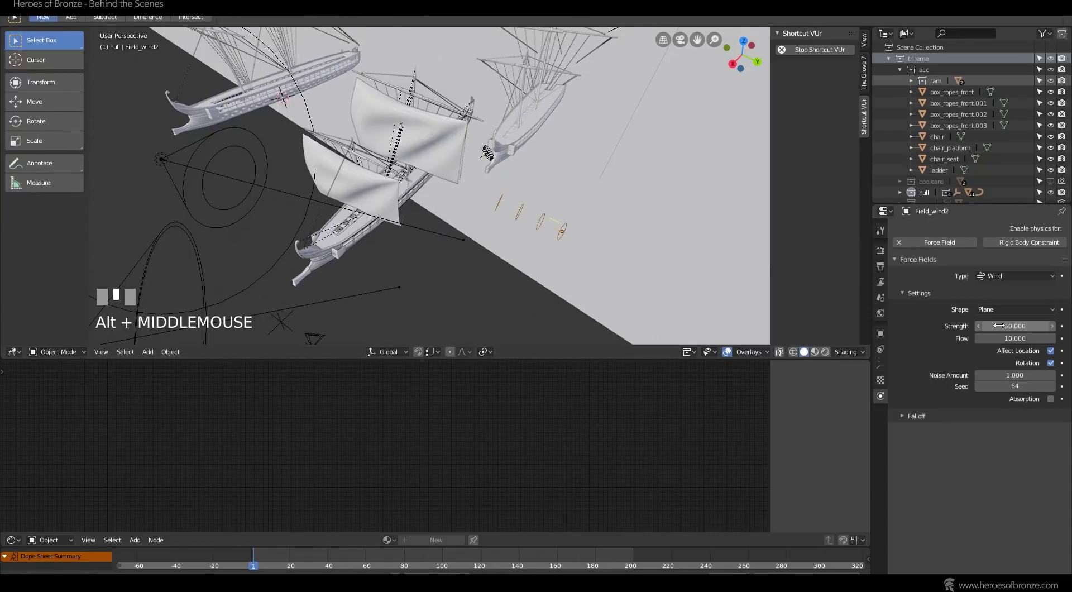
middle_click_drag(559, 273, 426, 286)
scroll(426, 286, "up", 3)
left_click(520, 214)
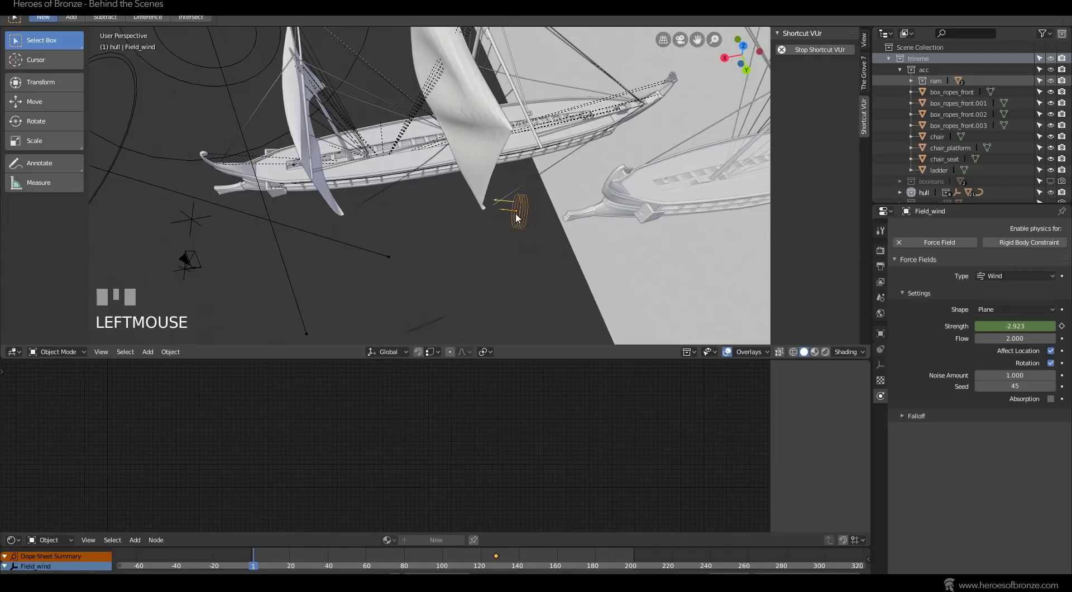
Scrub Field_wind's animation to frame 89 and examine its Strength curve and modifiers in the Graph Editor.
right_click_drag(261, 555, 422, 560)
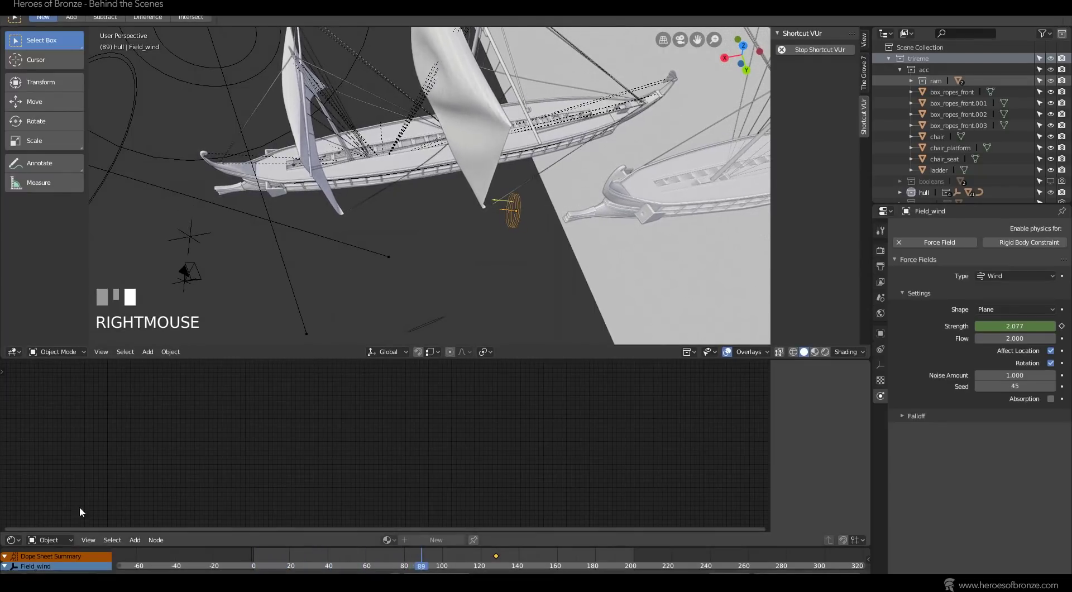
left_click(12, 539)
left_click(153, 467)
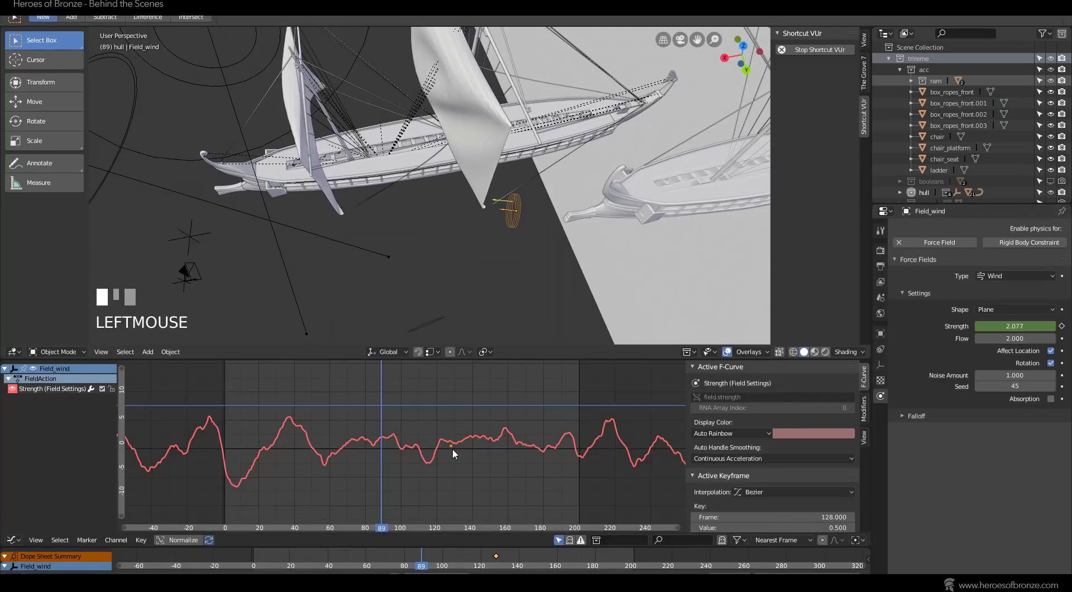
left_click(864, 408)
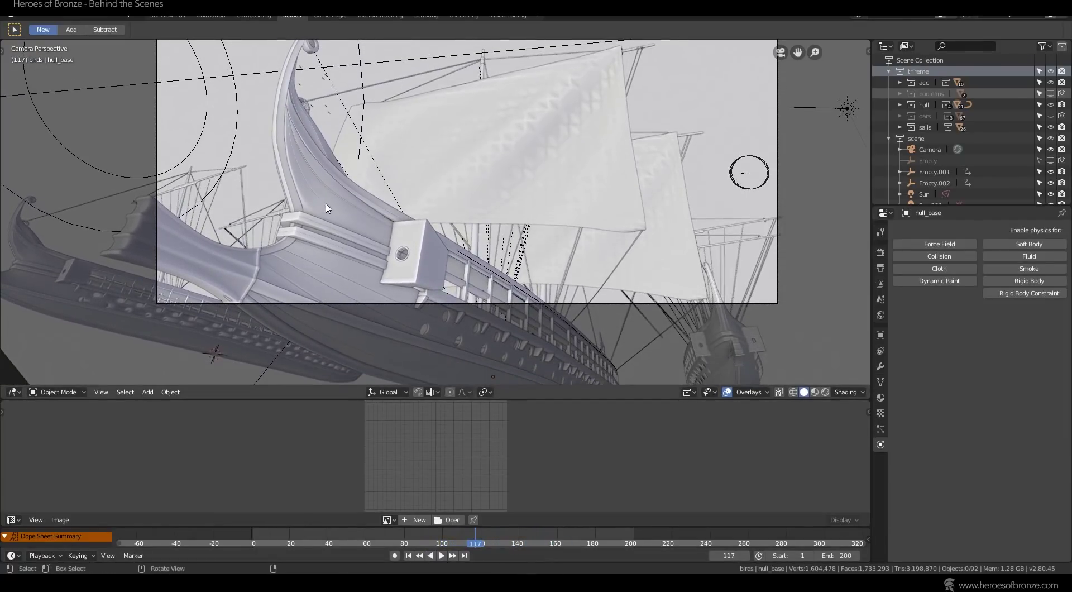
Select hull_base and examine its animated rotation values and the Y Euler Rotation curve's Noise modifier in the Graph Editor.
left_click(328, 208)
left_click(13, 519)
left_click(235, 447)
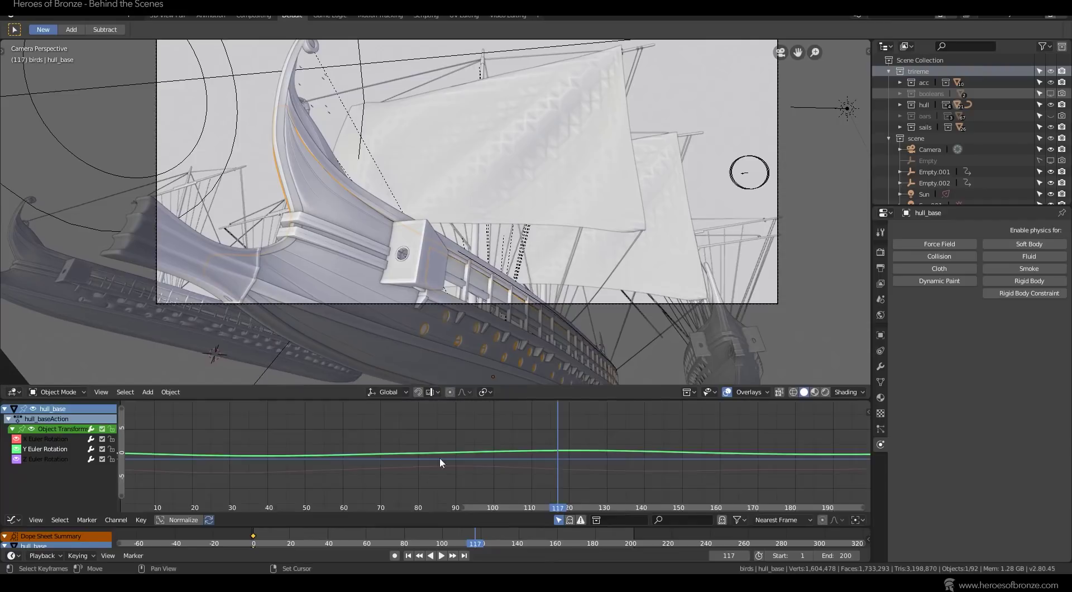
scroll(440, 457, "down", 2)
left_click(880, 336)
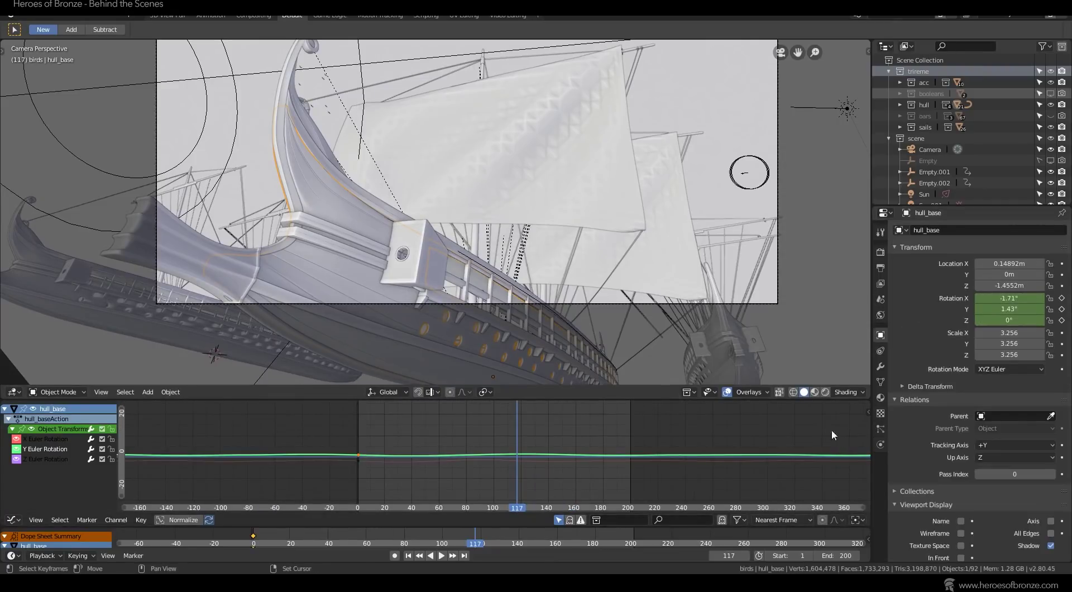
key("n")
left_click(864, 447)
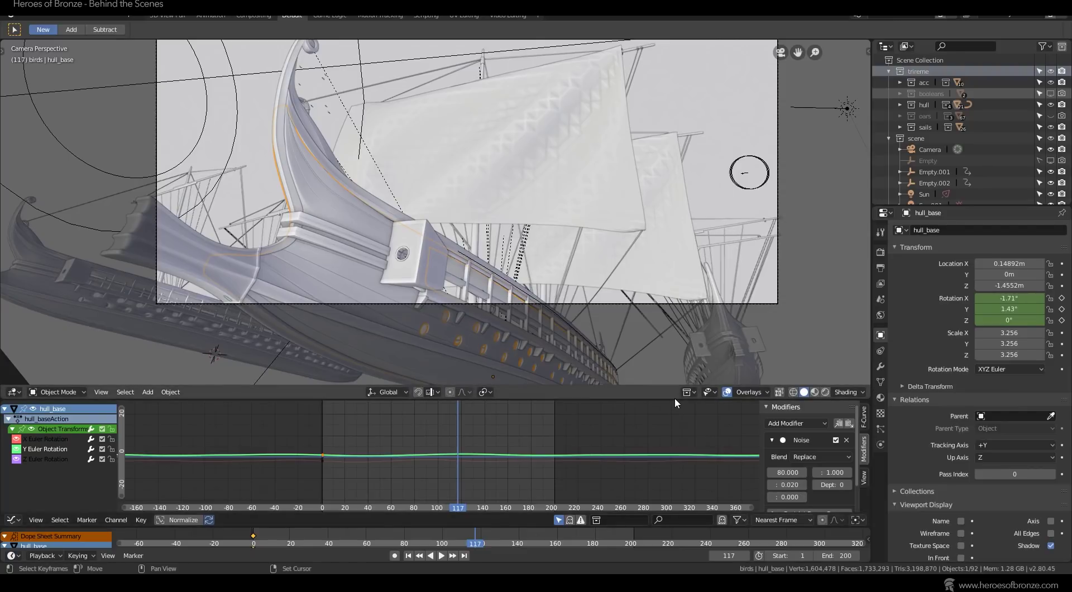
Enlarge the Graph Editor and play the animation while viewing the rocking hull from the side.
left_click_drag(676, 400, 680, 306)
key("space")
middle_click_drag(525, 215, 441, 265)
left_click(469, 276)
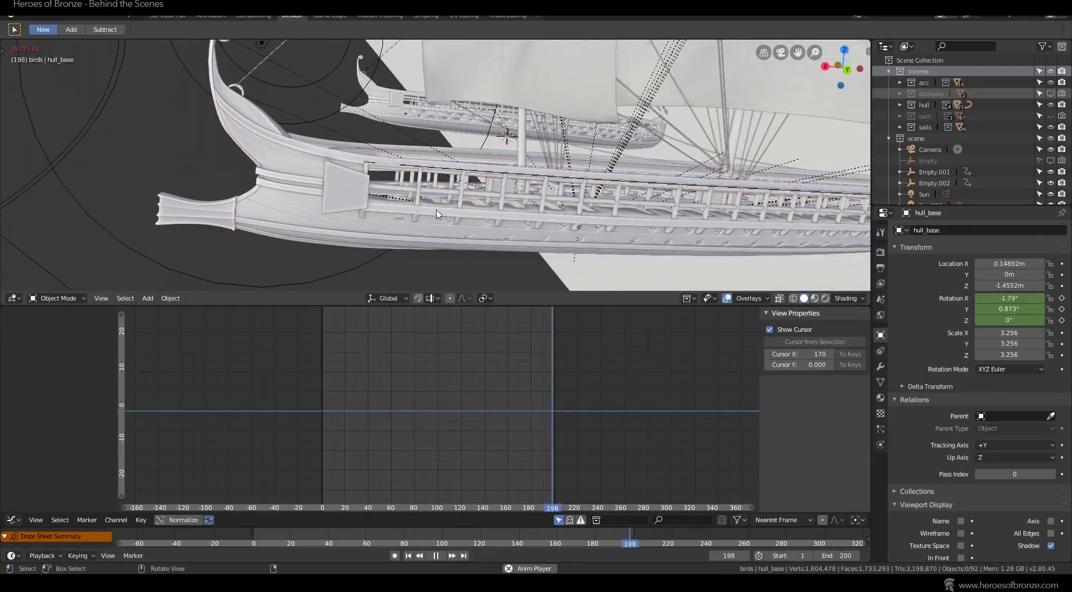
left_click(437, 557)
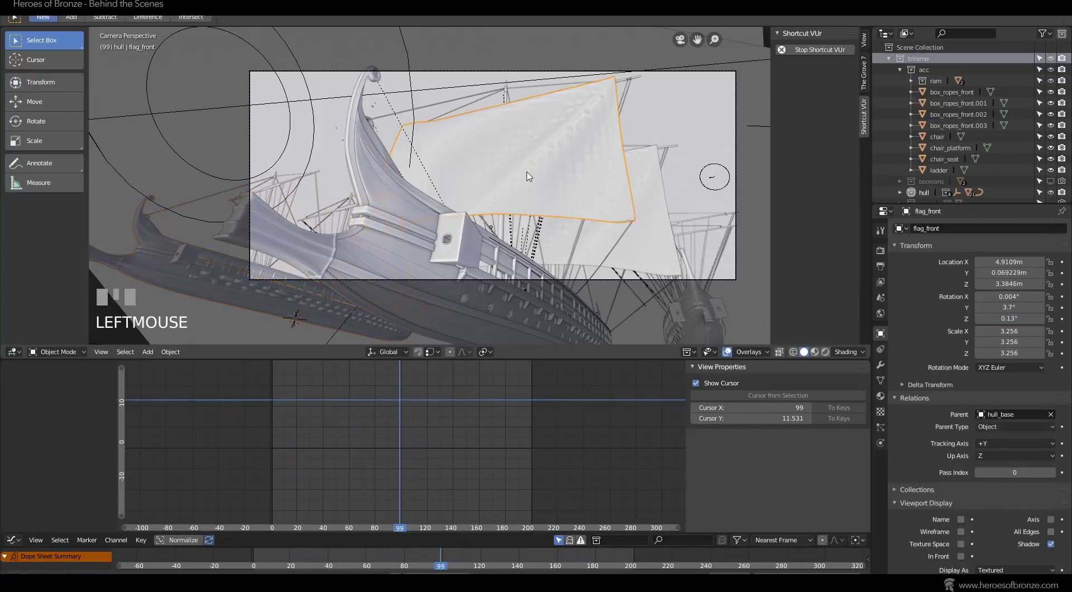
Review the front sail's cloth stiffness, cache and bake settings.
scroll(1010, 463, "down", 5)
left_click(938, 478)
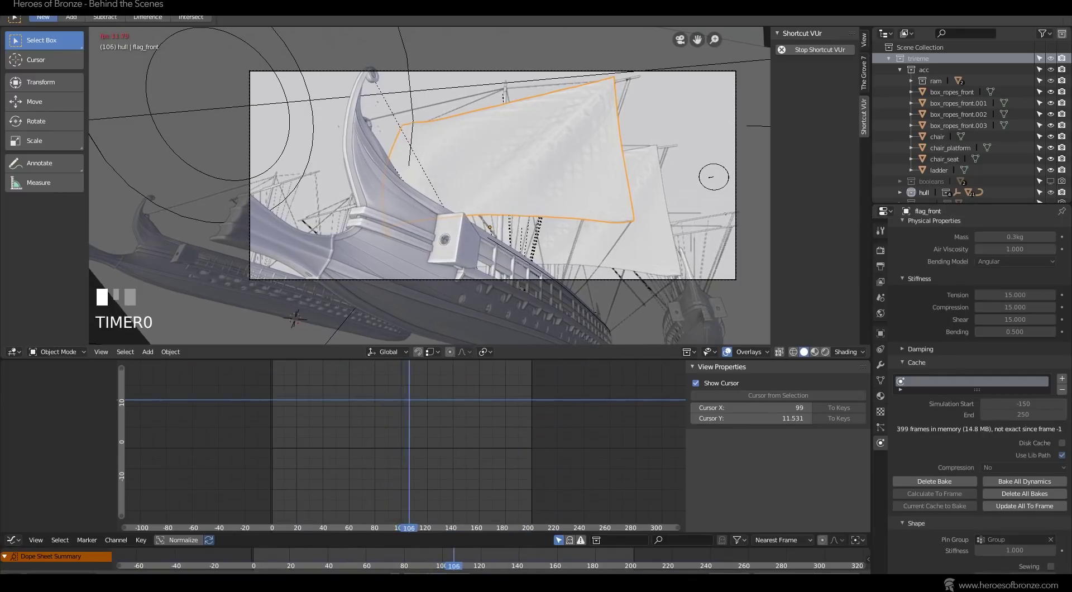
left_click(934, 481)
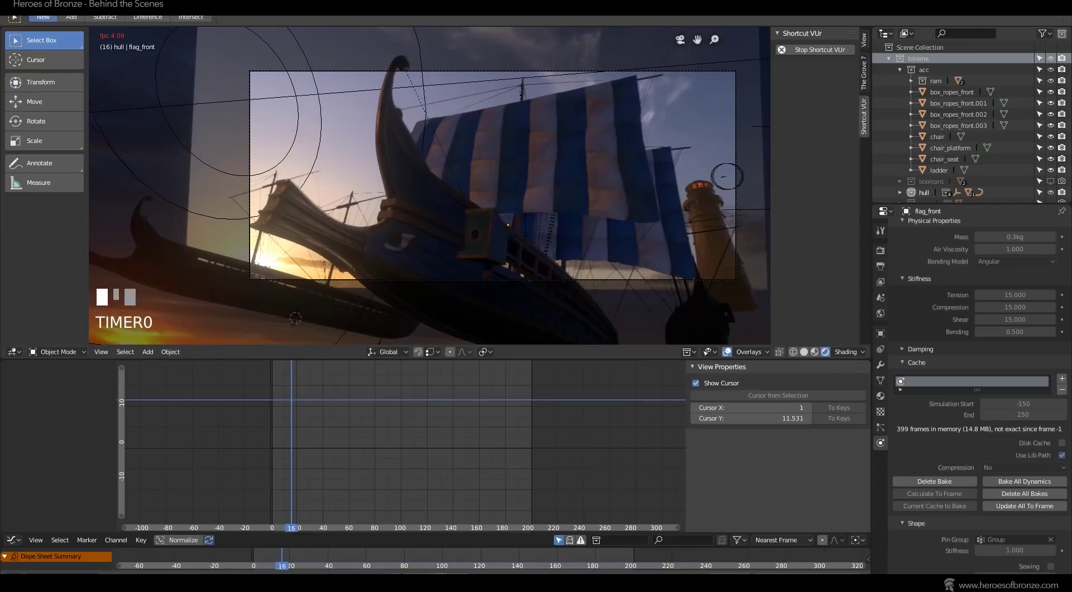
Select the lighthouse in the rendered scene, frame it in the view and examine it up close.
left_click(549, 102)
middle_click_drag(548, 102, 708, 214)
left_click(710, 182)
key("KP_Decimal")
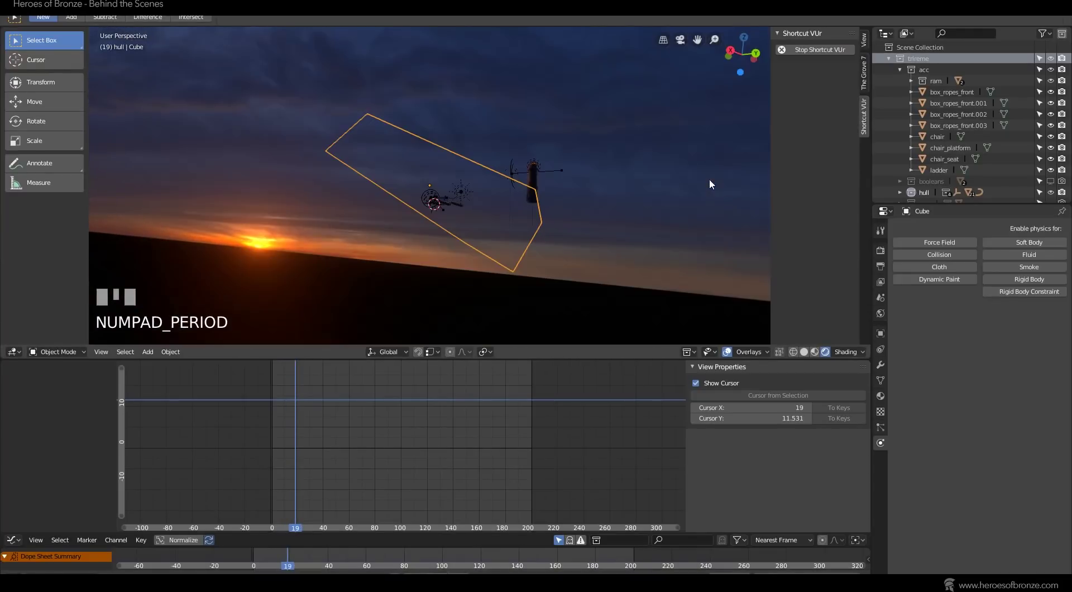
left_click(534, 172)
key("KP_Decimal")
scroll(533, 172, "up", 2)
key("a")
mouse_move(514, 176)
middle_mouse_down()
mouse_move(613, 227)
mouse_move(692, 225)
mouse_move(495, 180)
mouse_move(367, 185)
mouse_move(521, 203)
middle_mouse_up()
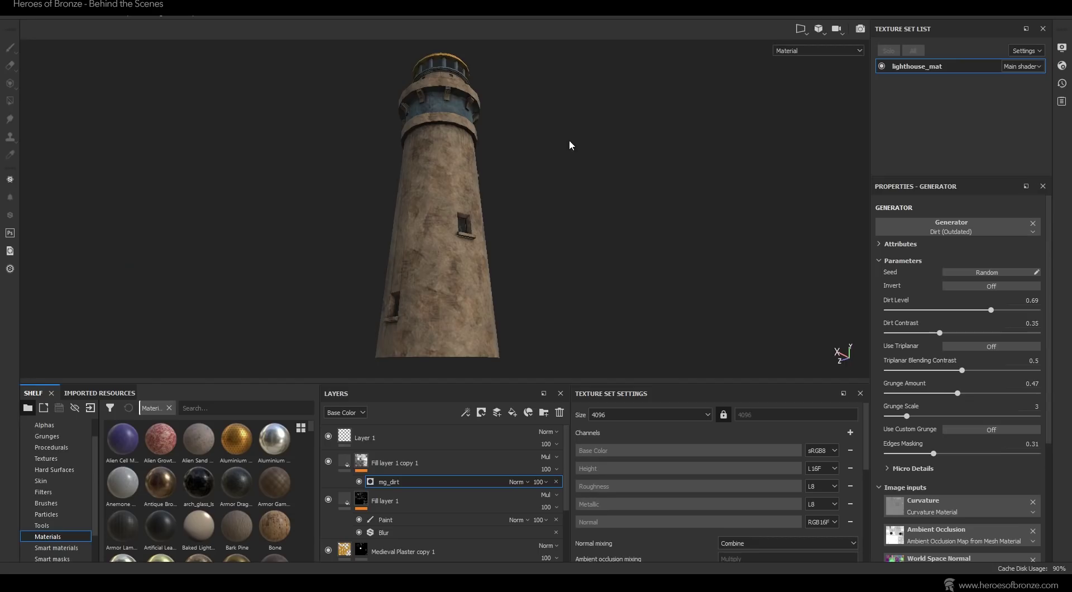
Switch to Substance Painter and examine the textured lighthouse from several sides.
left_click_drag(653, 156, 576, 199, "alt")
middle_click_drag(555, 132, 532, 301, "alt")
left_click_drag(566, 244, 503, 221, "alt")
middle_click_drag(503, 221, 491, 210, "alt")
right_click_drag(490, 210, 565, 188, "alt")
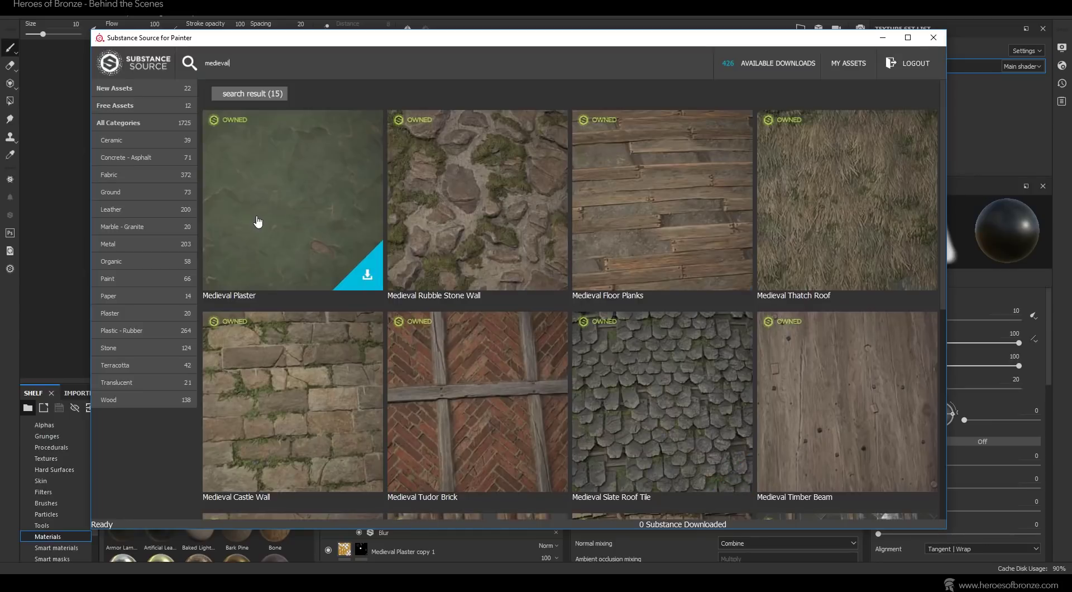
Preview the medieval materials in Substance Source, from Medieval Plaster to Medieval Timber Beam, and close the preview.
left_click(257, 220)
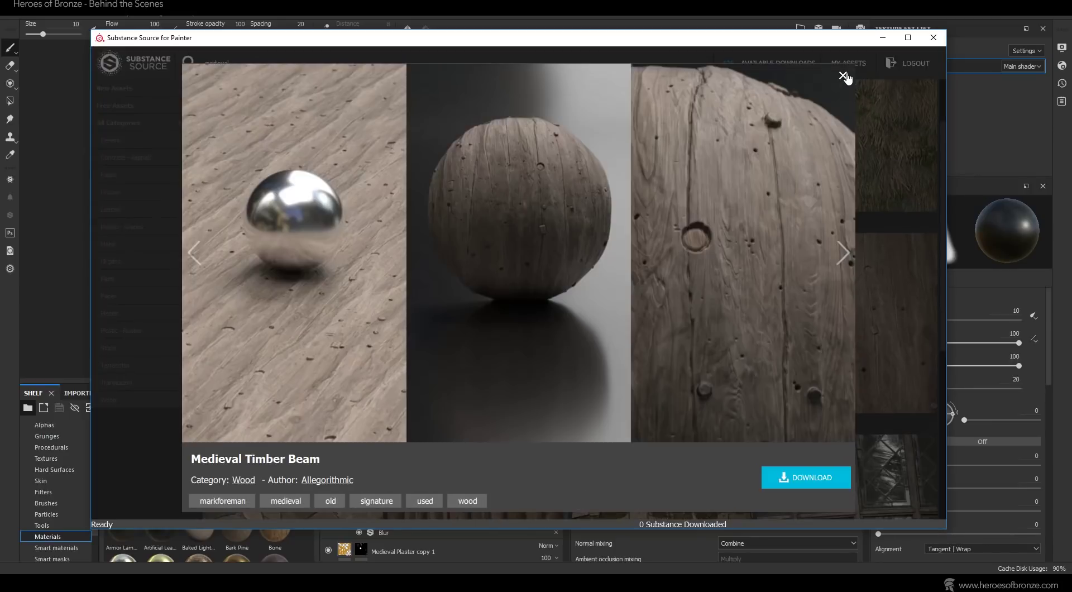
left_click(843, 75)
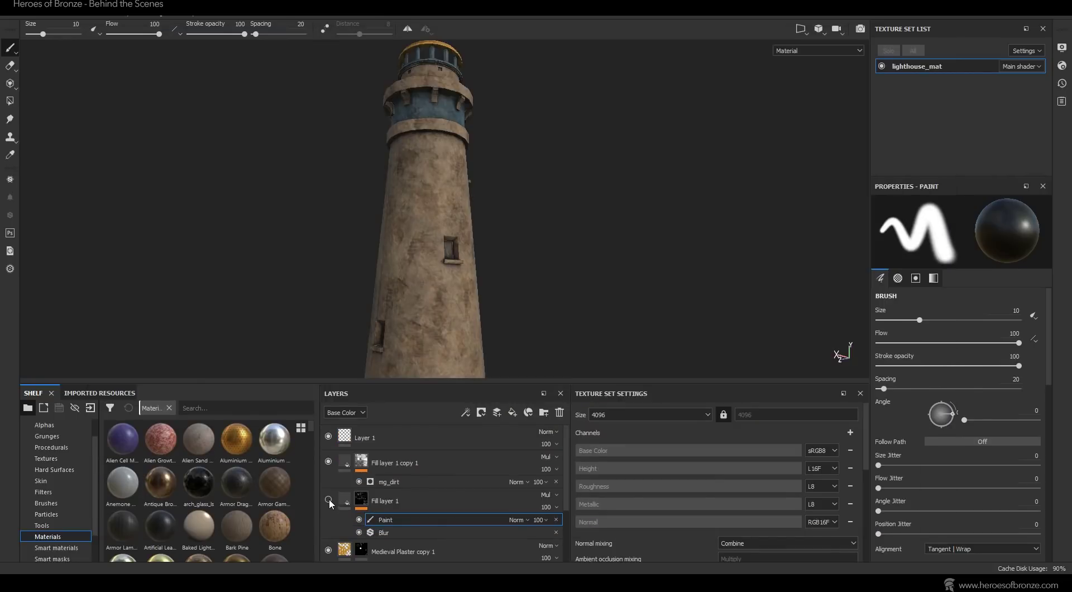
Add a second Paint effect to Fill layer 1's mask and run the Rain particle brush over the upper lighthouse.
left_click(367, 513)
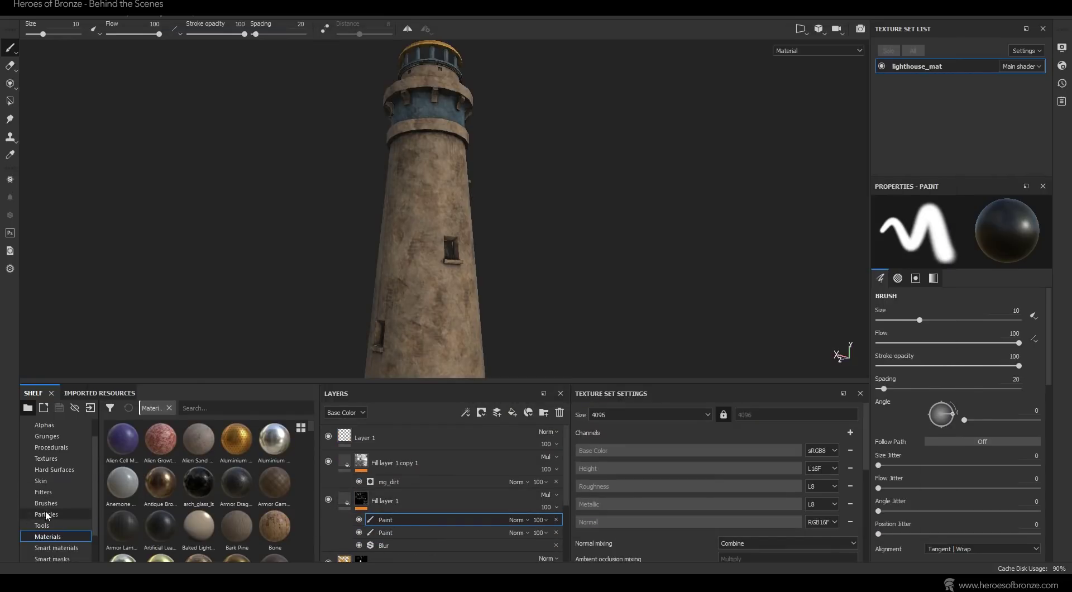
left_click(47, 514)
left_click(161, 527)
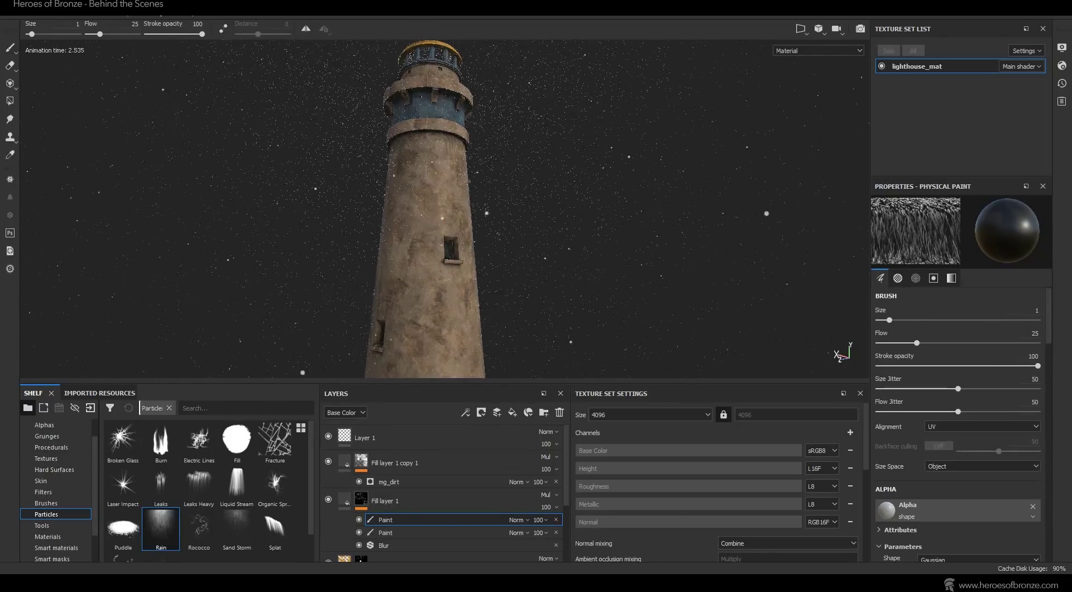
scroll(419, 163, "up", 3)
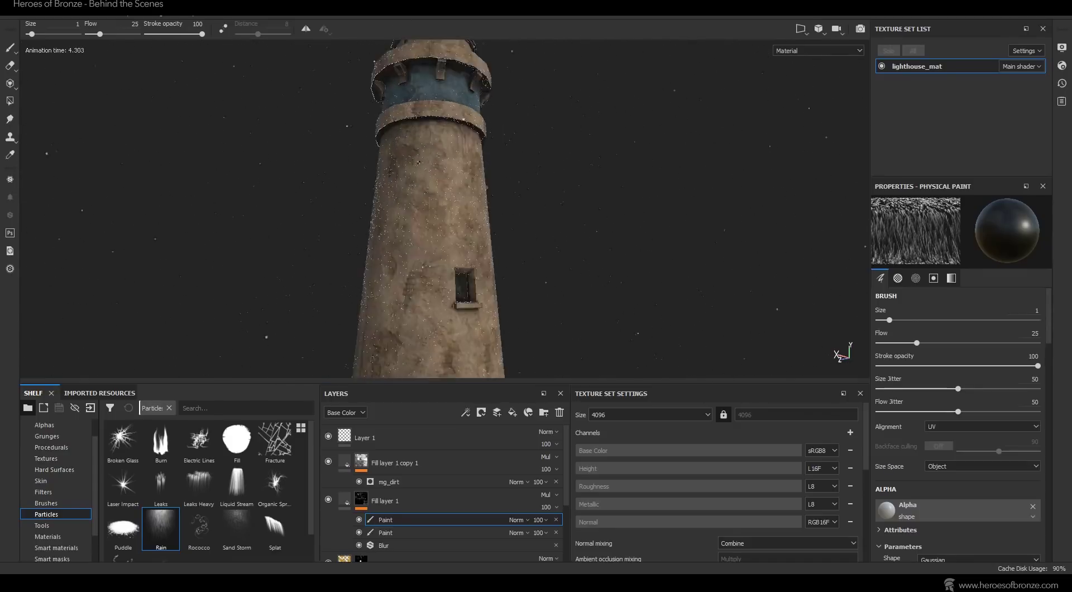
scroll(444, 209, "up", 2)
Toggle the new Paint effect and Fill layer 1 off and on to compare the lighthouse's wall staining.
left_click(360, 521)
left_click(360, 520)
left_click(329, 500)
left_click(329, 500)
scroll(663, 219, "down", 2)
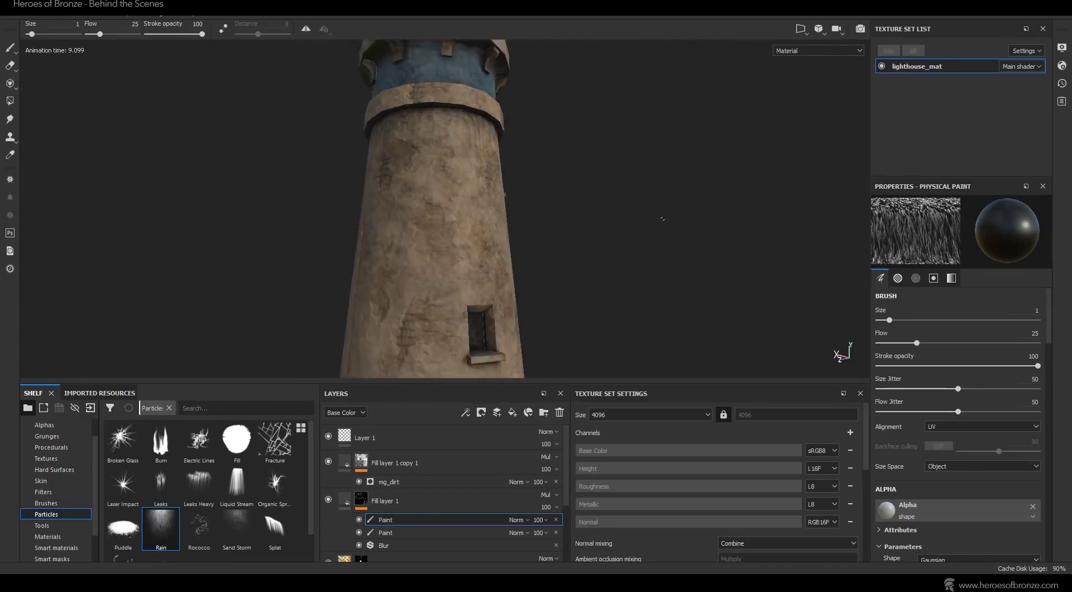
scroll(663, 219, "down", 4)
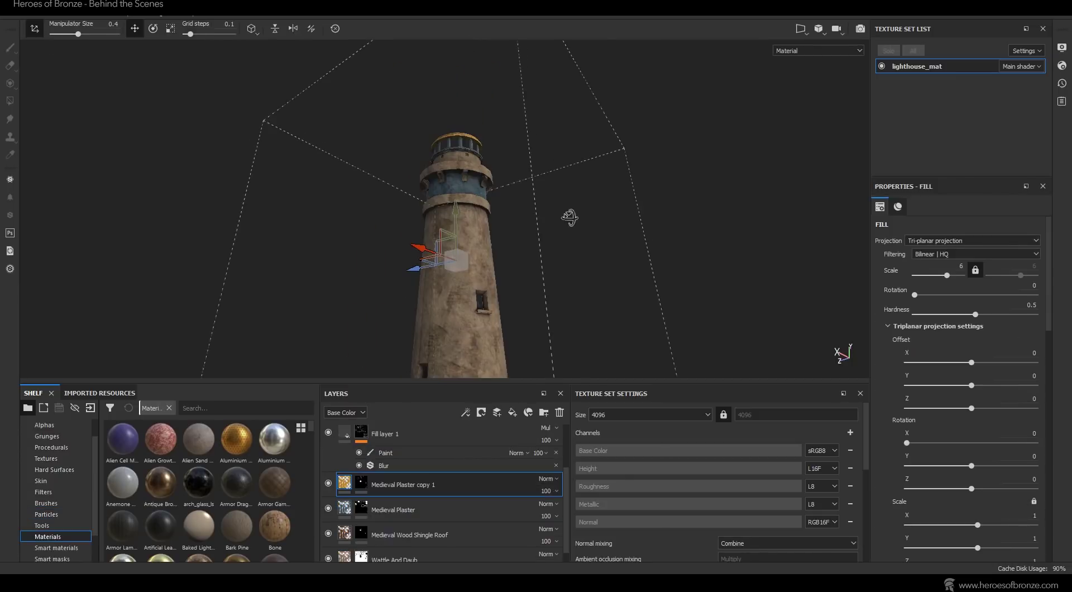
View the lighthouse from above and toggle the Medieval Plaster copy 1 and Medieval Plaster layers off and on.
left_click_drag(569, 216, 569, 289, "alt")
left_click(329, 483)
left_click(329, 484)
left_click(328, 508)
left_click(328, 507)
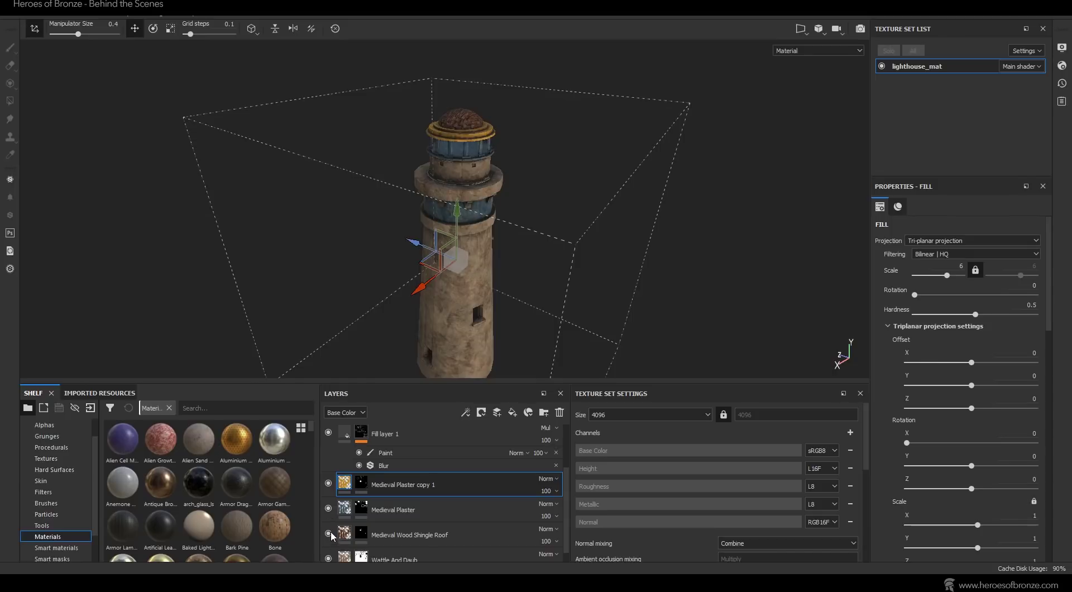
Toggle the Wattle And Daub layer off and on, and switch to Blender to view the lighthouse in the sunset scene.
left_click(330, 558)
left_click(331, 556)
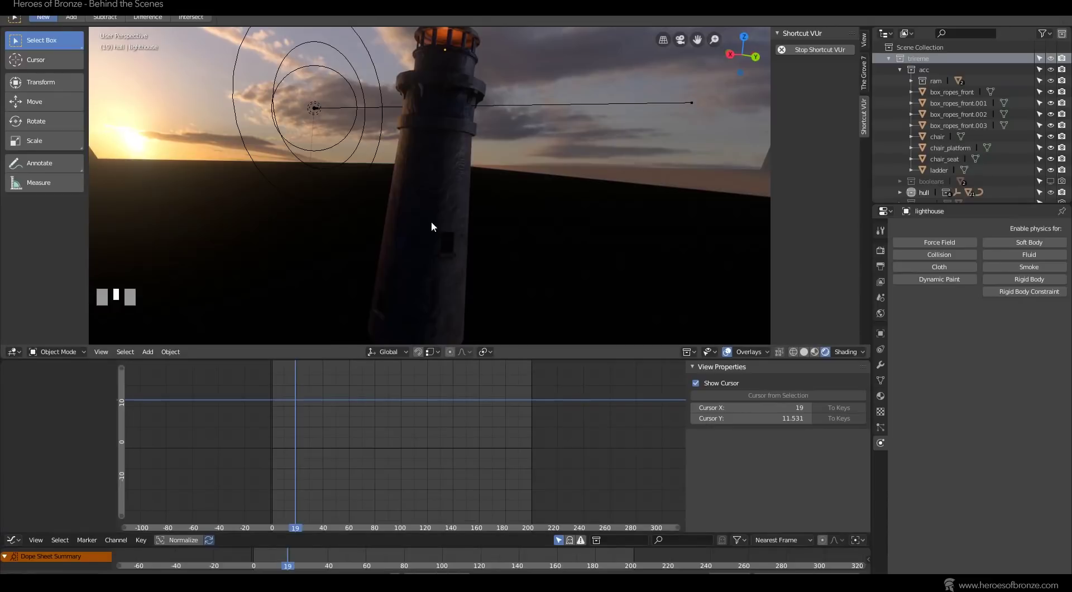
scroll(445, 223, "up", 1)
scroll(444, 223, "down", 3)
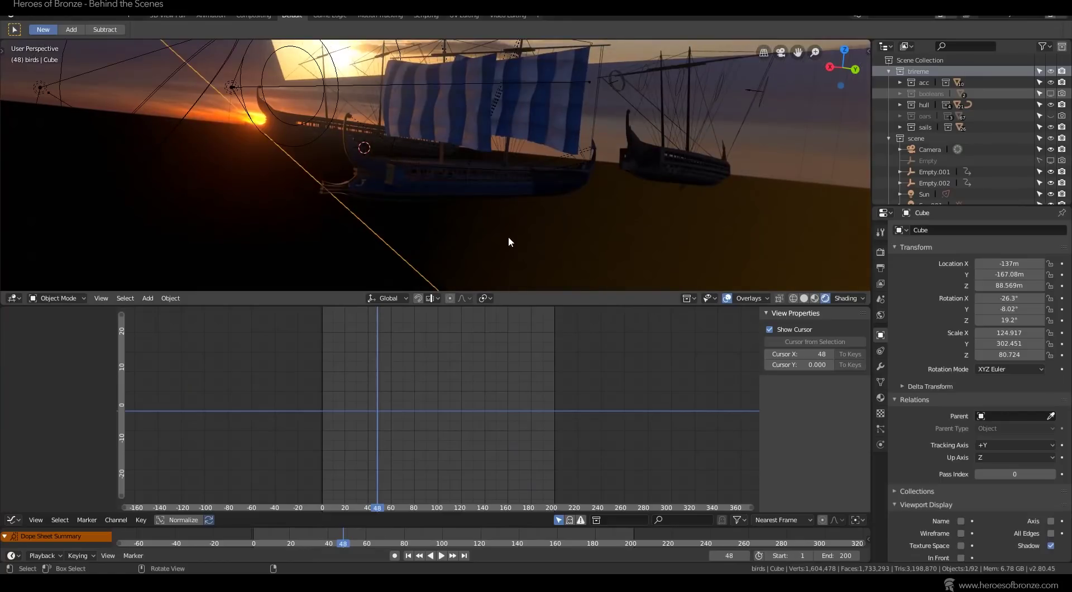
Look at the volume cube around the ships and lighthouse, return to the camera view and try moving the cube.
scroll(508, 238, "down", 4)
middle_click_drag(468, 240, 481, 228)
scroll(480, 226, "down", 5)
scroll(481, 225, "up", 2)
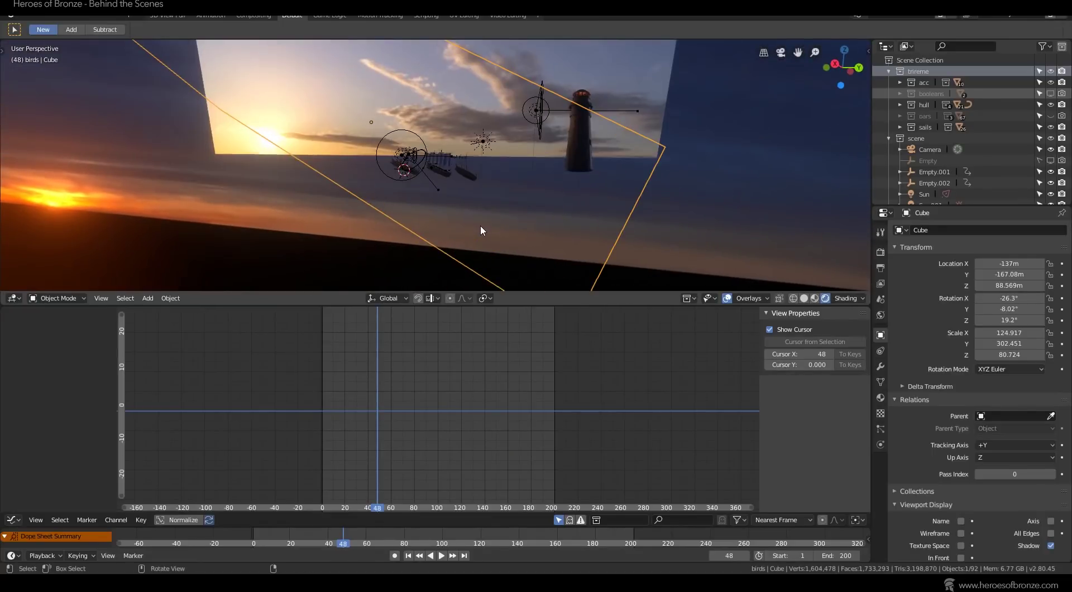
key("KP_0")
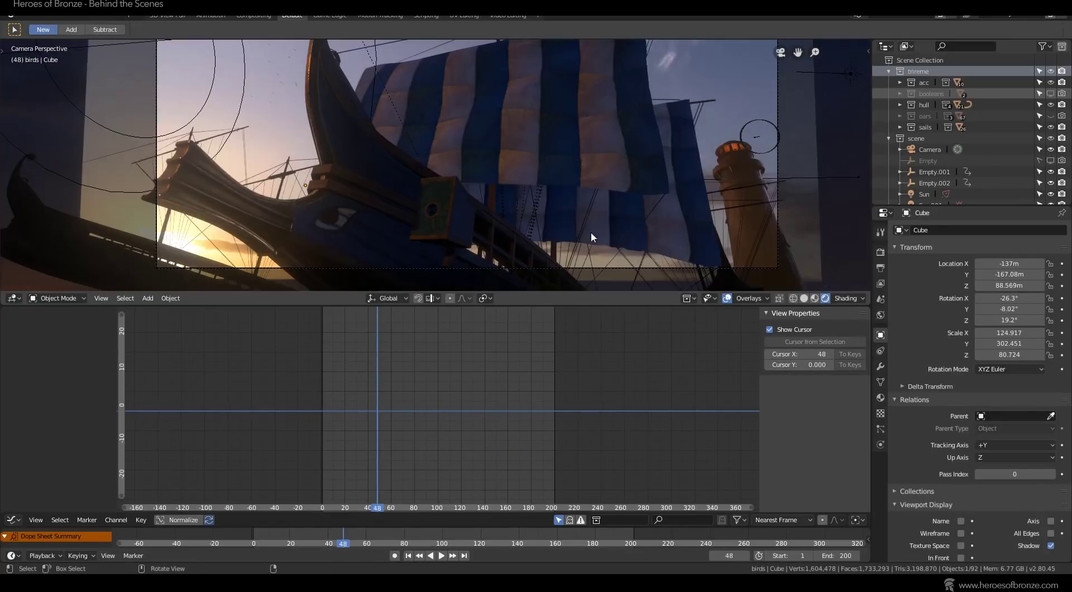
key("g")
left_click(508, 216)
Show the cube's Material.001 in the Shader Editor with its Principled Volume and Material Output nodes framed.
left_click(13, 519)
left_click(44, 460)
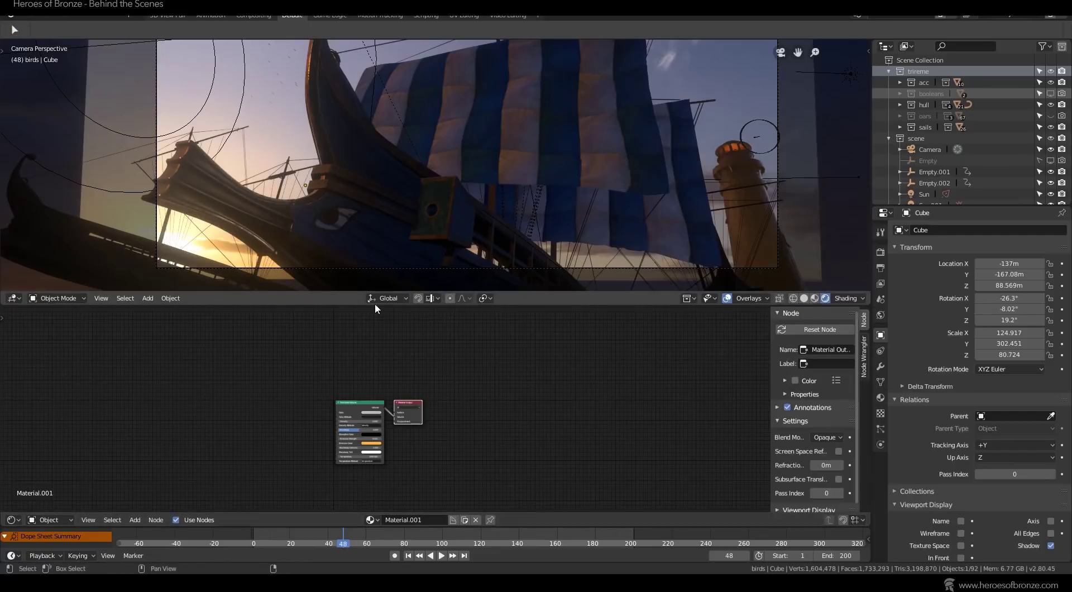
key("Home")
left_click_drag(394, 339, 330, 333)
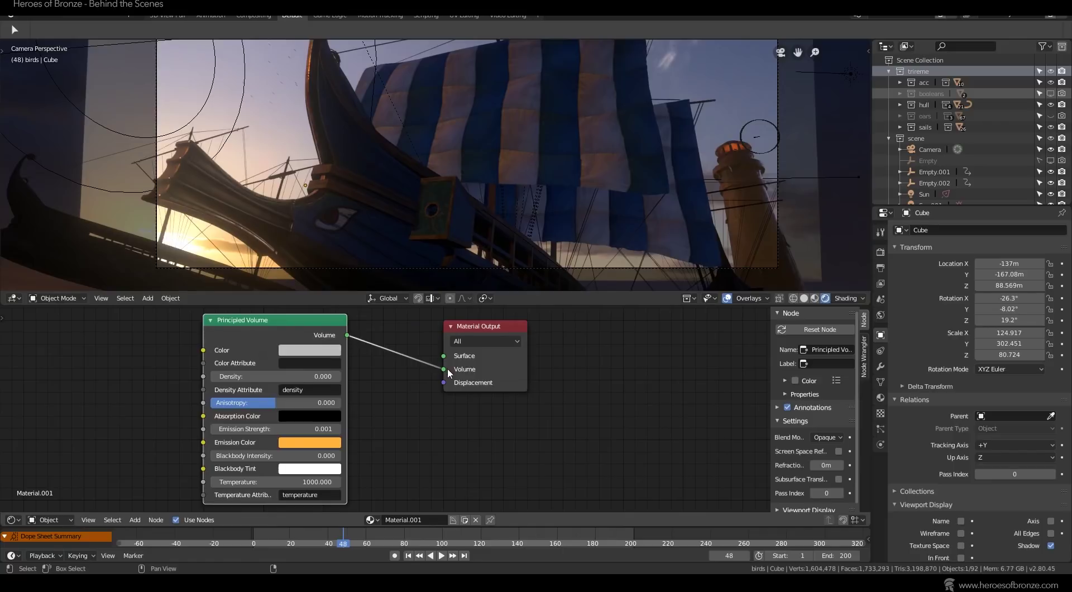
Reroute the Principled Volume link to the Material Output's Surface input and reconnect it to Volume.
left_click_drag(445, 371, 423, 379)
left_click_drag(445, 375, 443, 360)
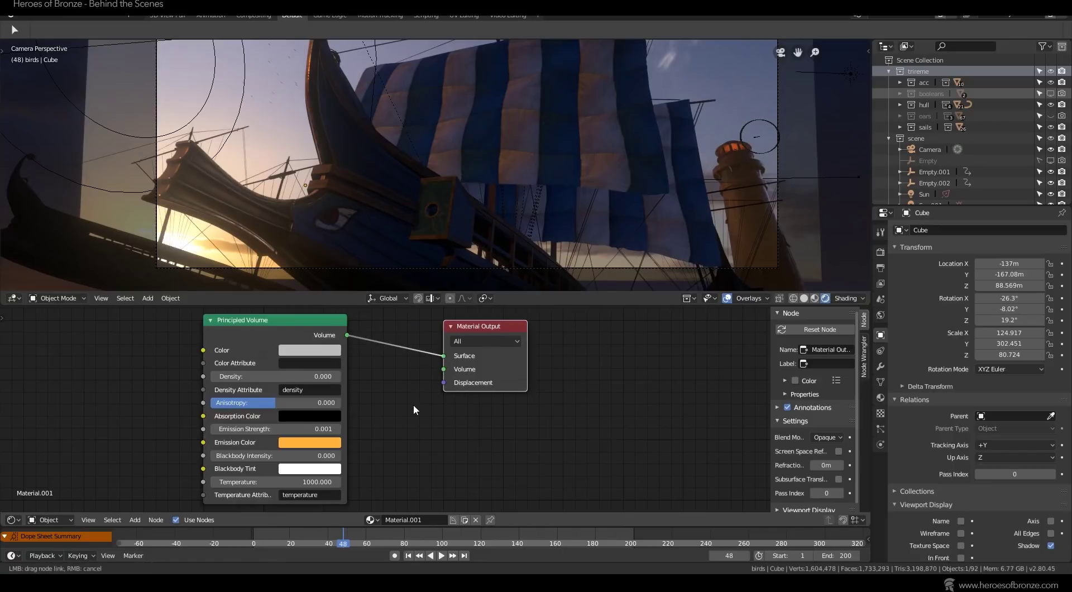
left_click_drag(421, 402, 440, 365)
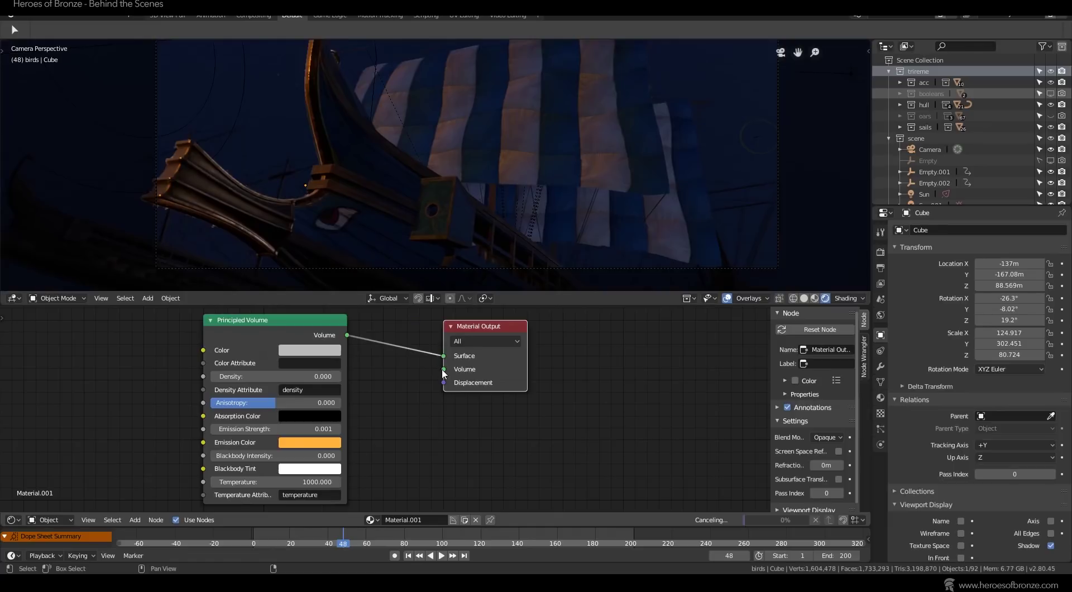
left_click_drag(444, 356, 443, 370)
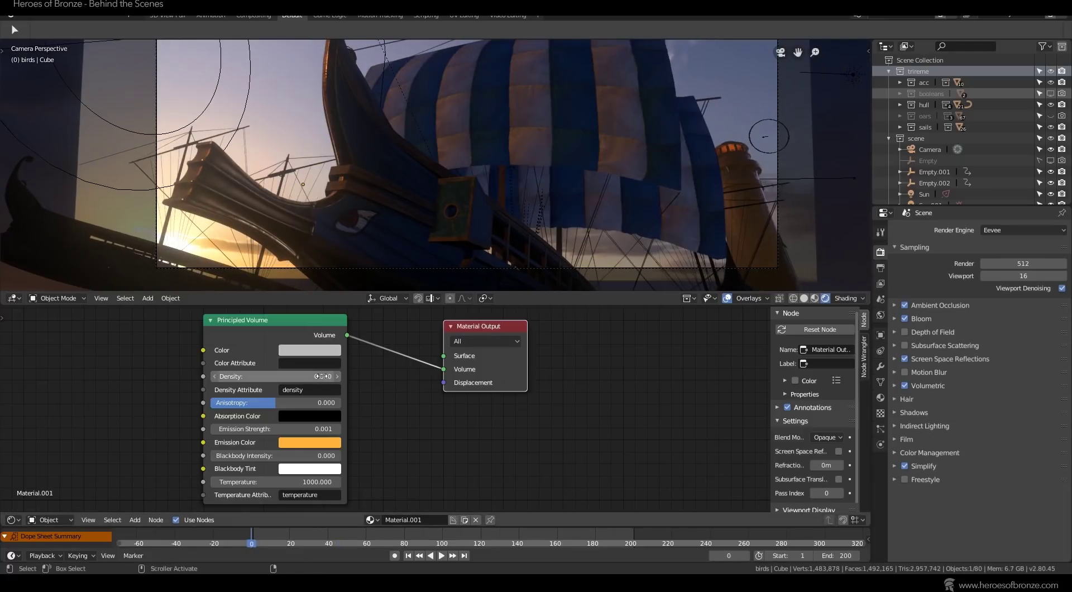
Try a Density of 0.1 on the Principled Volume node and reset it to 0.
double_click(321, 376)
type(".1")
key("Return")
left_click(322, 377)
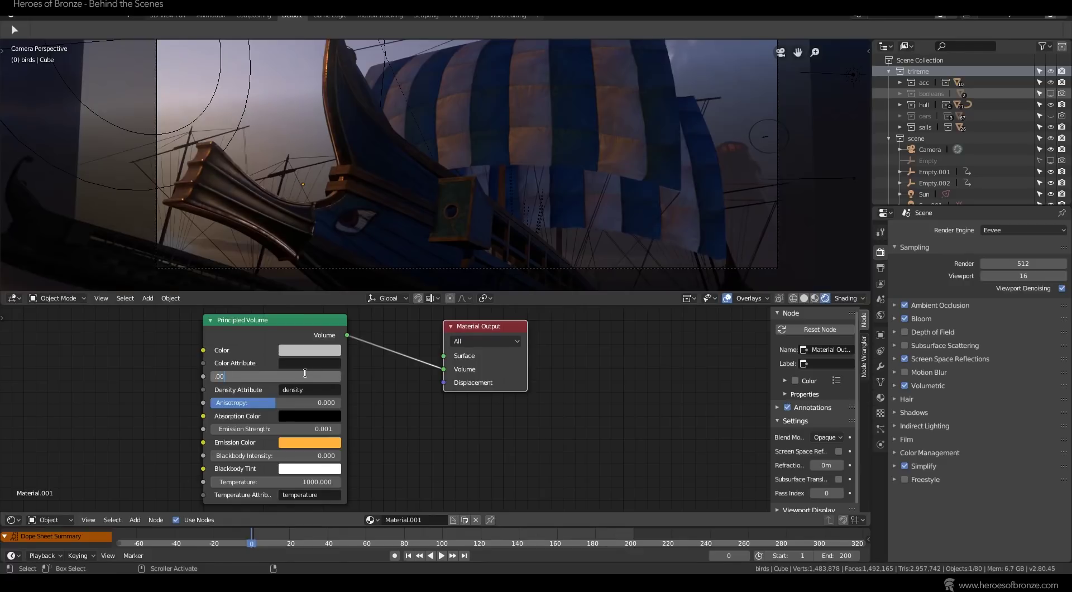
key("Return")
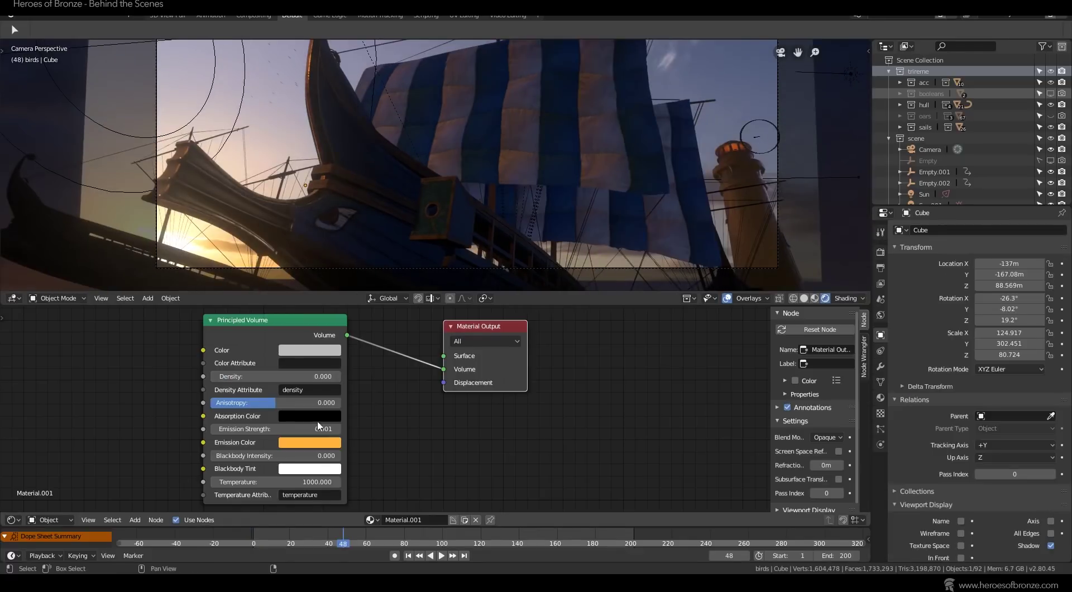
Set the Principled Volume's Emission Strength to 0.0007 and try moving the volume cube in the camera view.
double_click(321, 429)
type("0.0007")
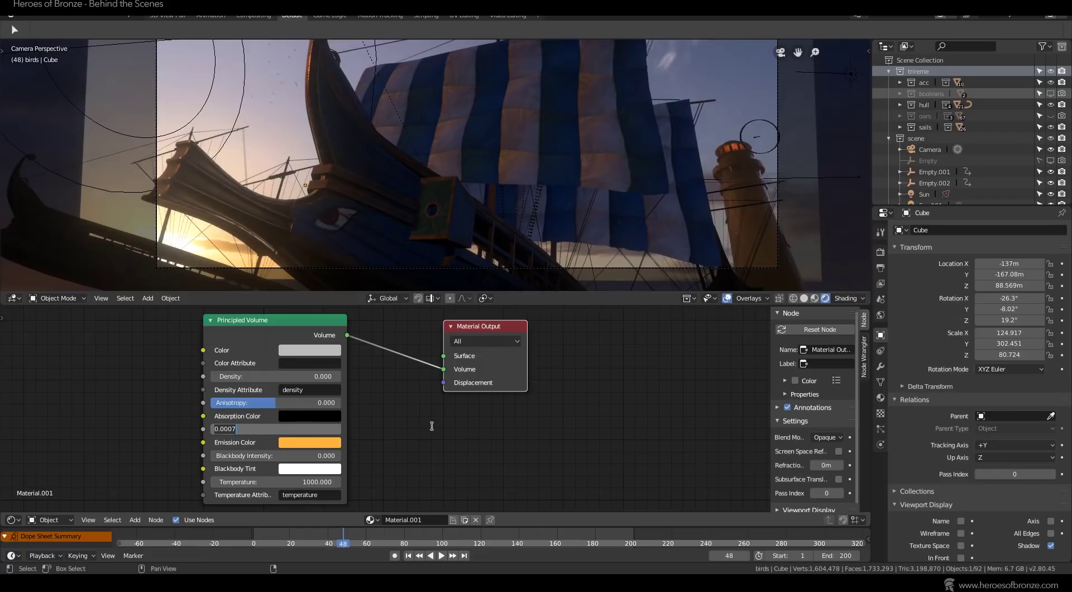
key("Return")
key("g")
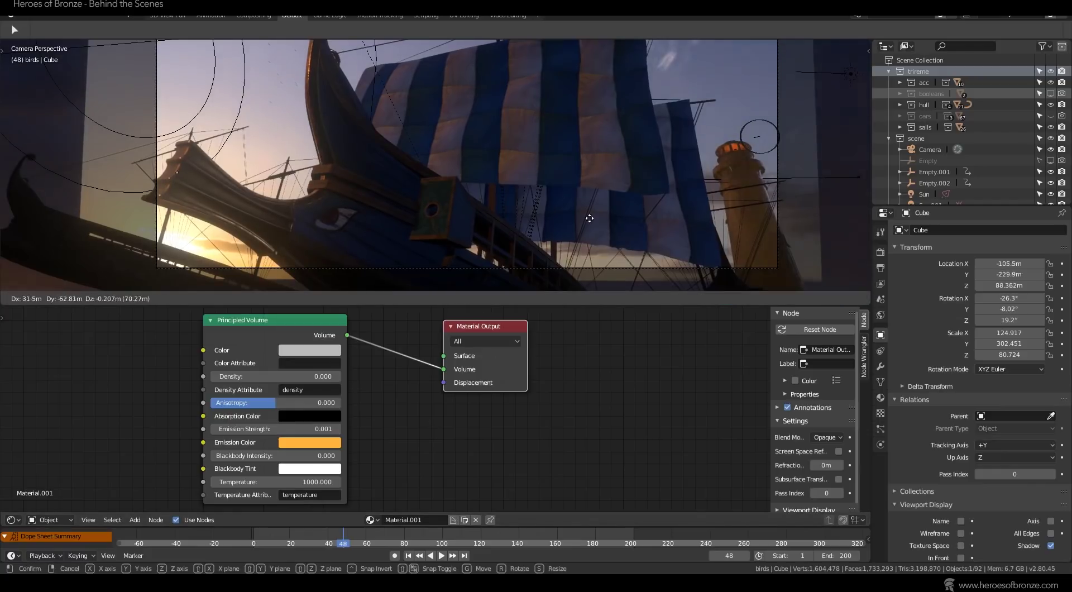
left_click(679, 117)
Open the Eevee render settings and toggle Volumetric off and on to compare the scene's haze.
left_click(881, 251)
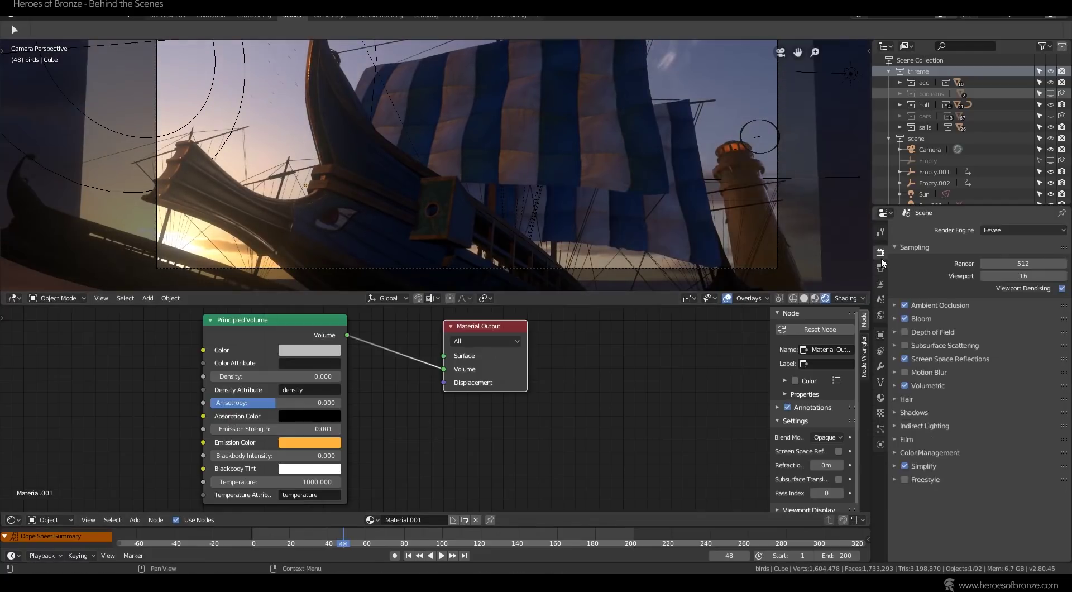
left_click(905, 386)
left_click(905, 386)
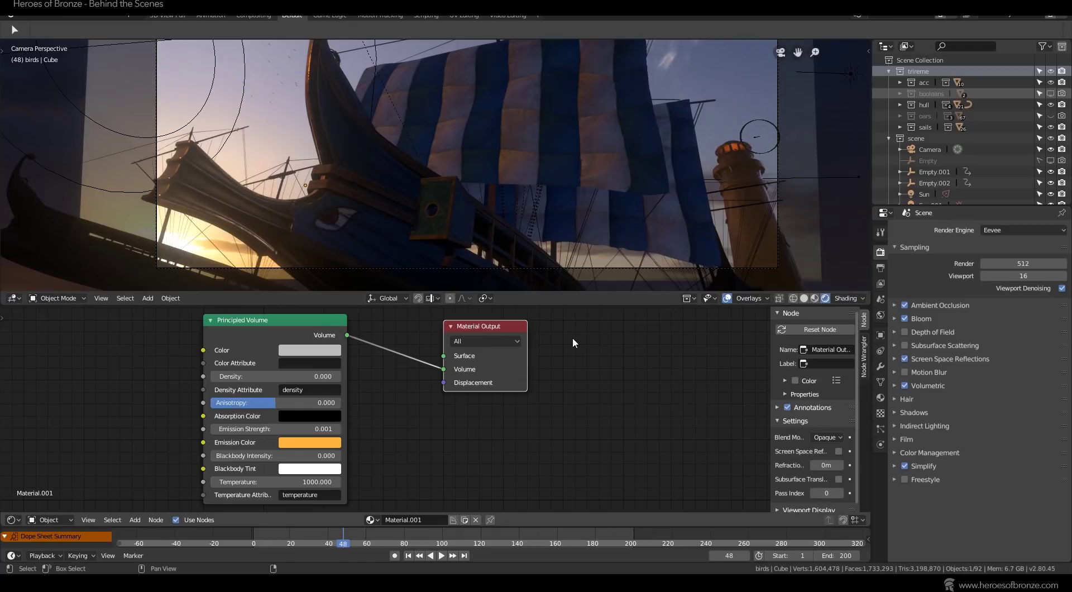
Select the Sky image plane behind the lighthouse and examine it and its material from several angles.
middle_click_drag(585, 168, 414, 273)
left_click(524, 107)
middle_click_drag(523, 104, 648, 162)
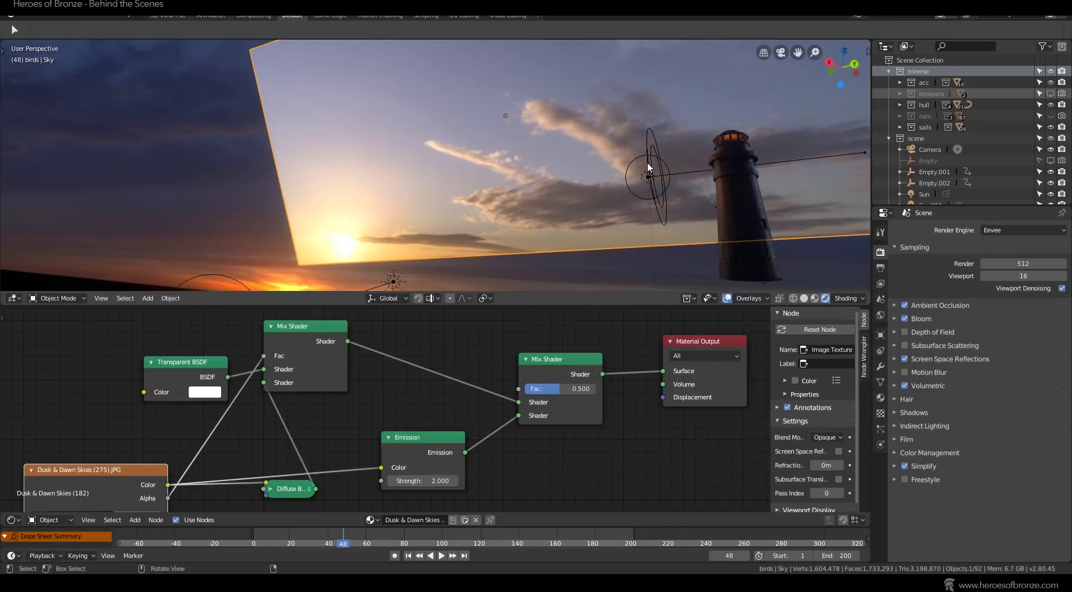
middle_click_drag(648, 162, 548, 151)
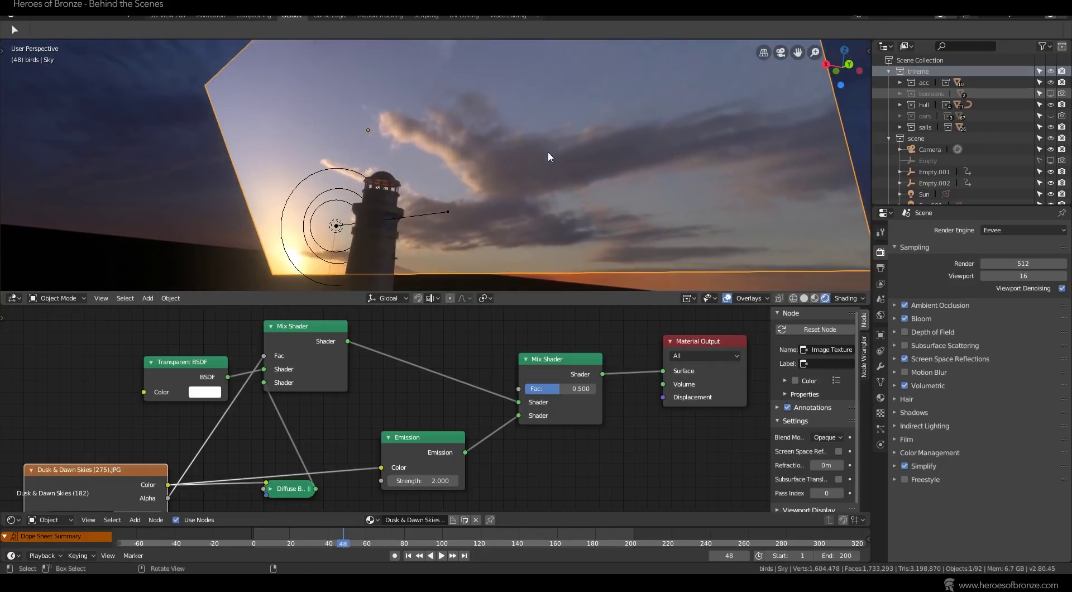
Play the animation through the camera to check the sky backdrop and return to frame 0.
key("KP_0")
key("space")
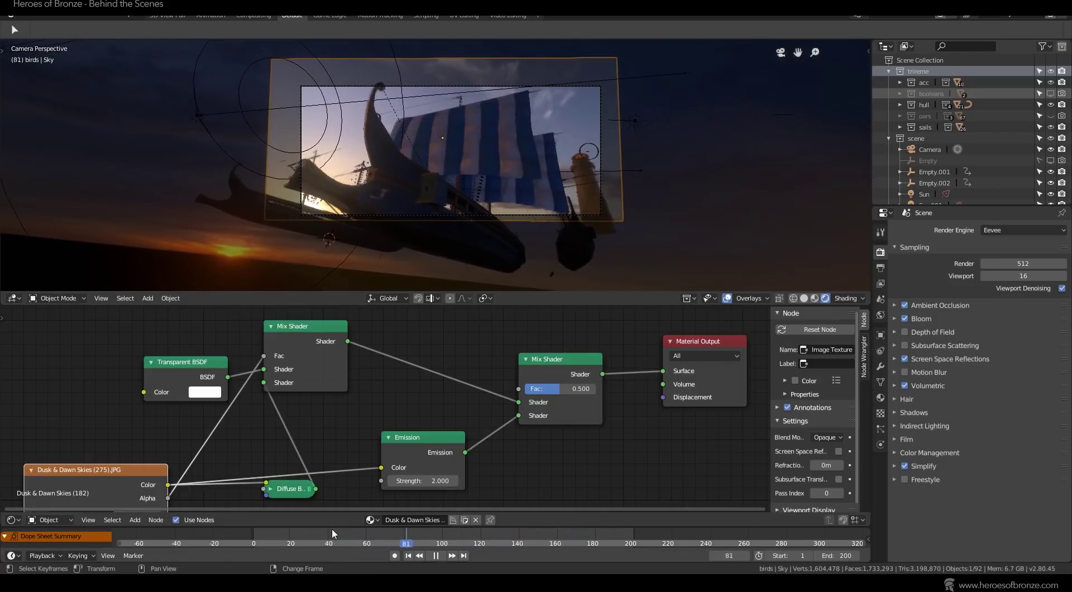
left_click(250, 543)
key("space")
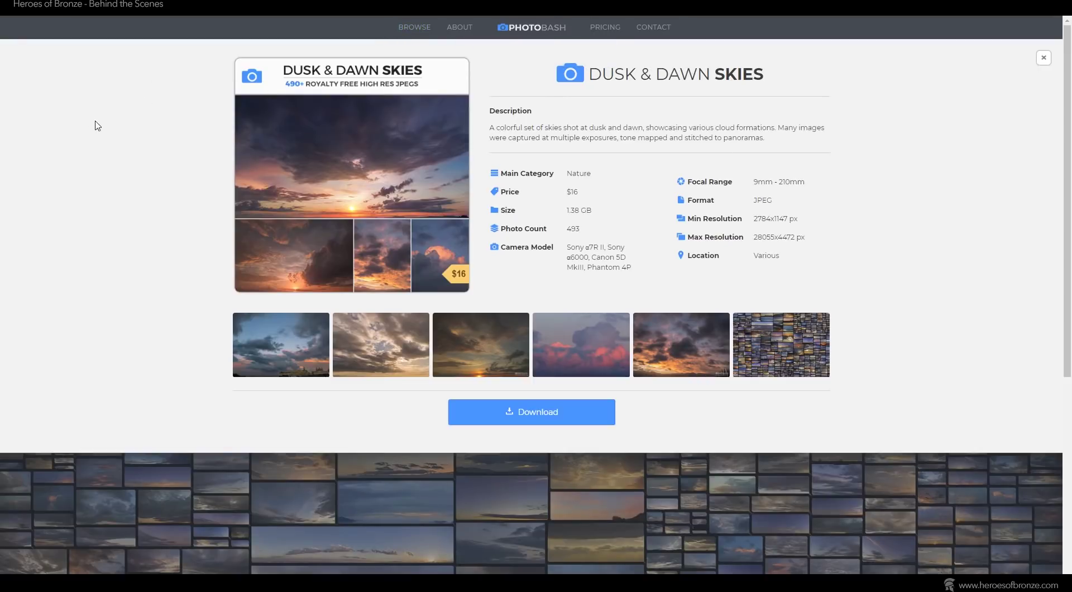
Switch to the PhotoBash website, look through the Dusk & Dawn Skies pack and start its download.
scroll(369, 198, "down", 7)
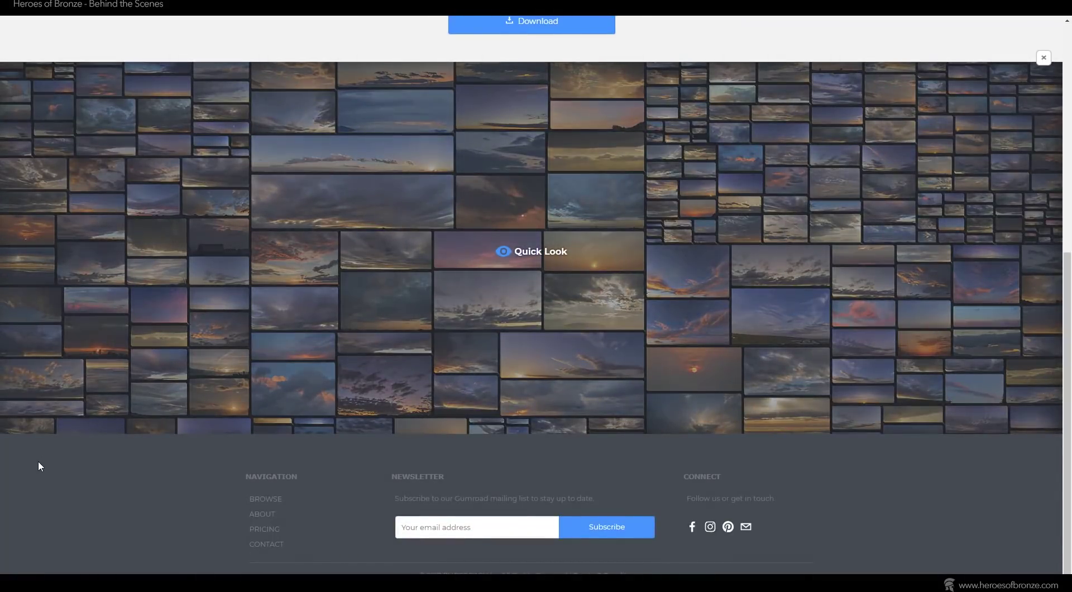
scroll(367, 362, "up", 7)
left_click(551, 419)
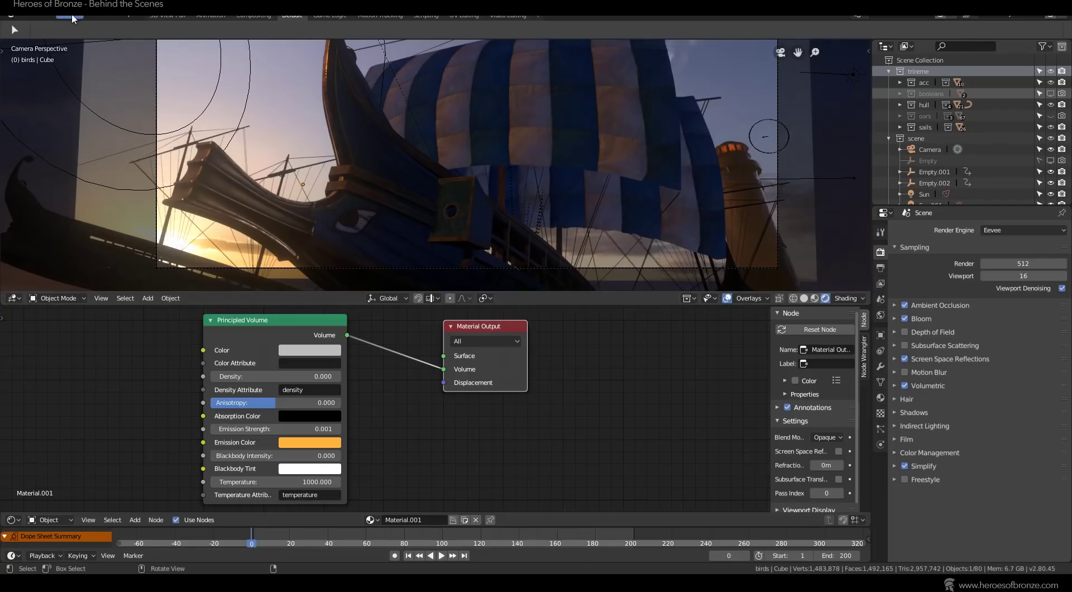
Switch to Blender, search the add-on preferences for "import" and show the details of Import Images as Planes.
left_click(55, 15)
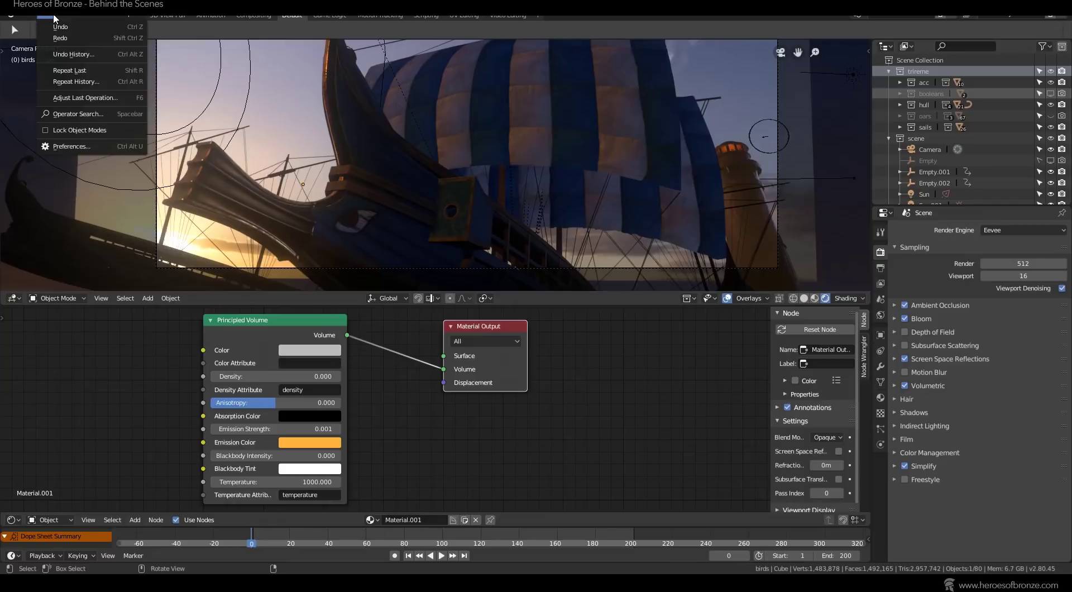
left_click(86, 146)
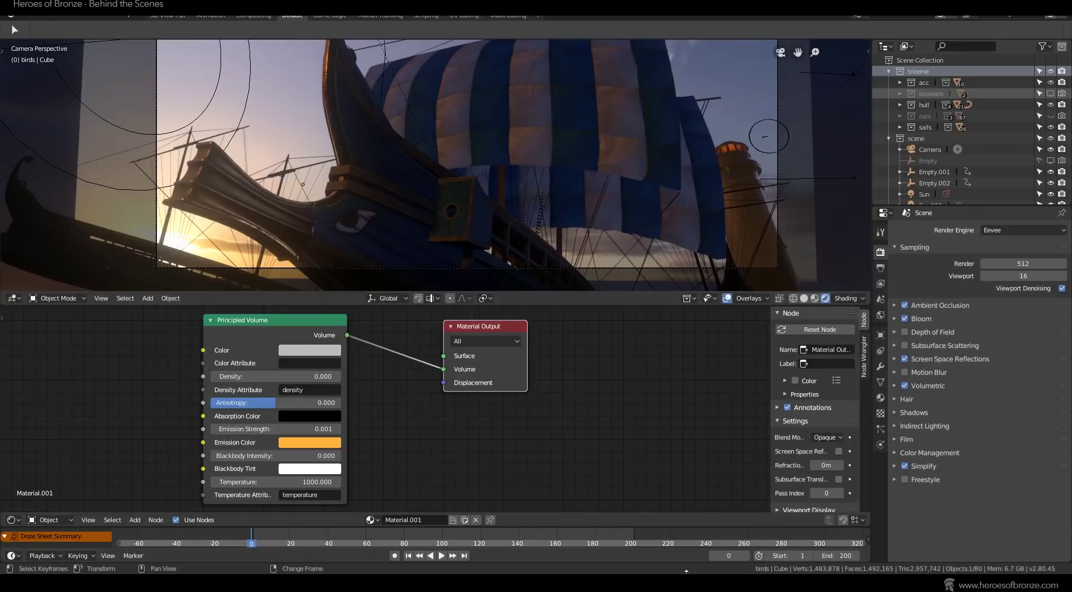
left_click(716, 548)
left_click(377, 122)
type("import")
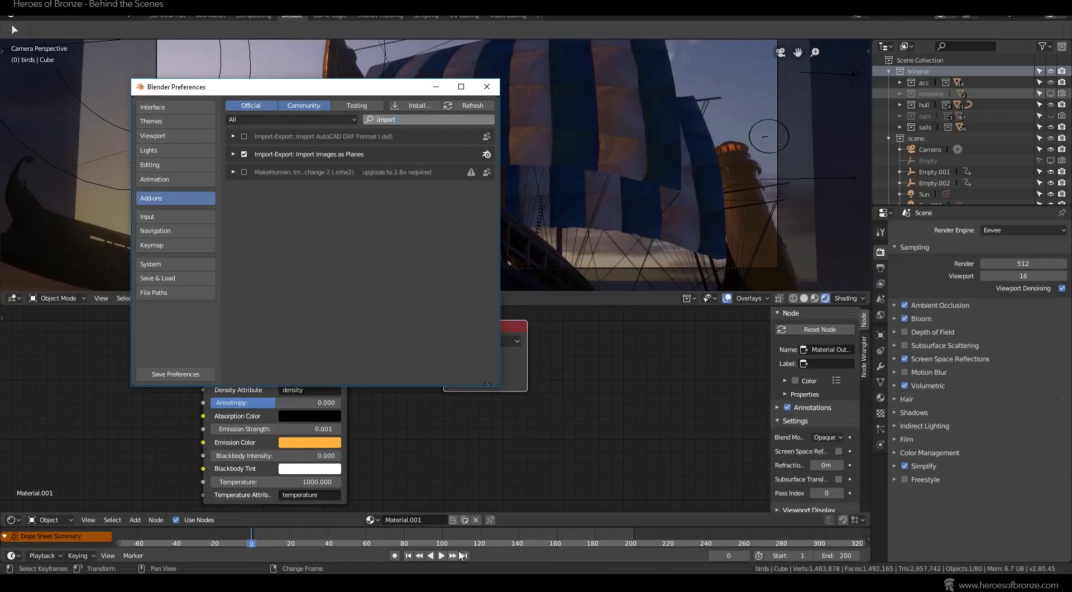
left_click(233, 154)
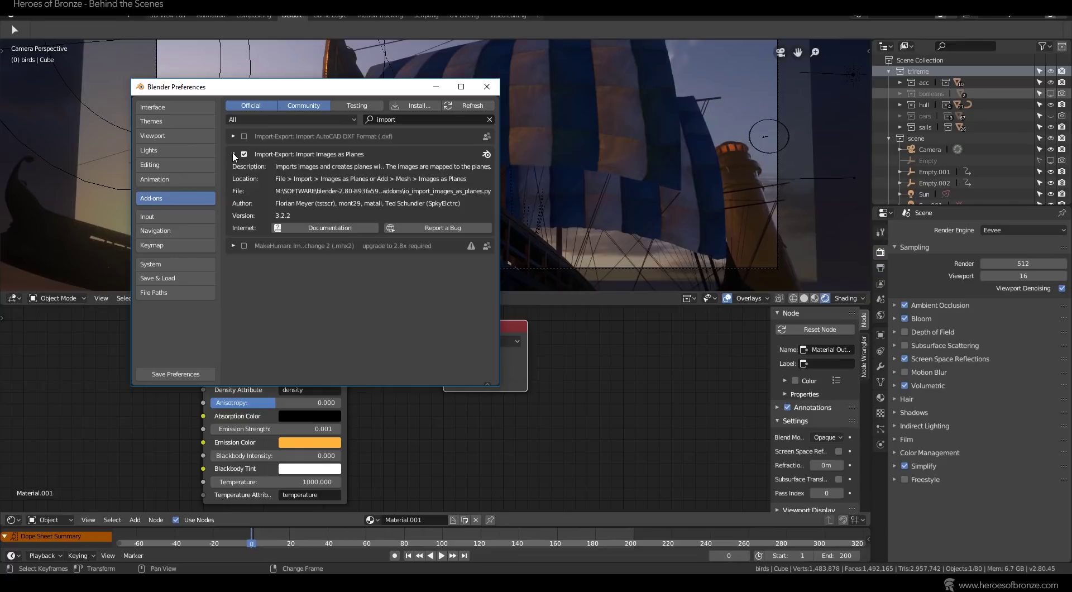
Import Dusk & Dawn Skies (1).JPG from the Skies Dusk Dawn folder as an image plane.
left_click(25, 17)
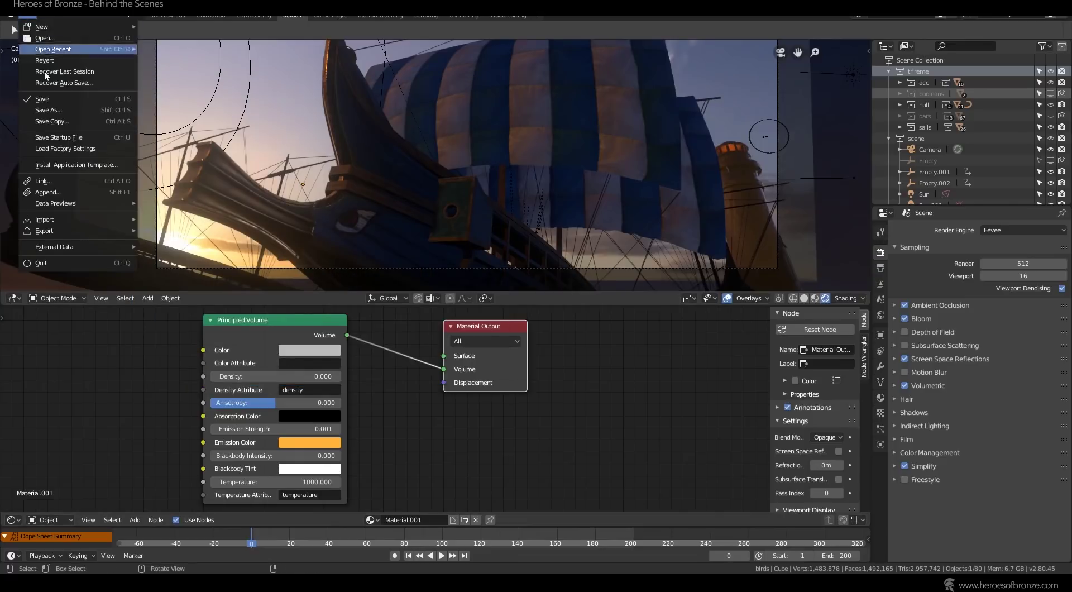
mouse_move(66, 219)
left_click(180, 308)
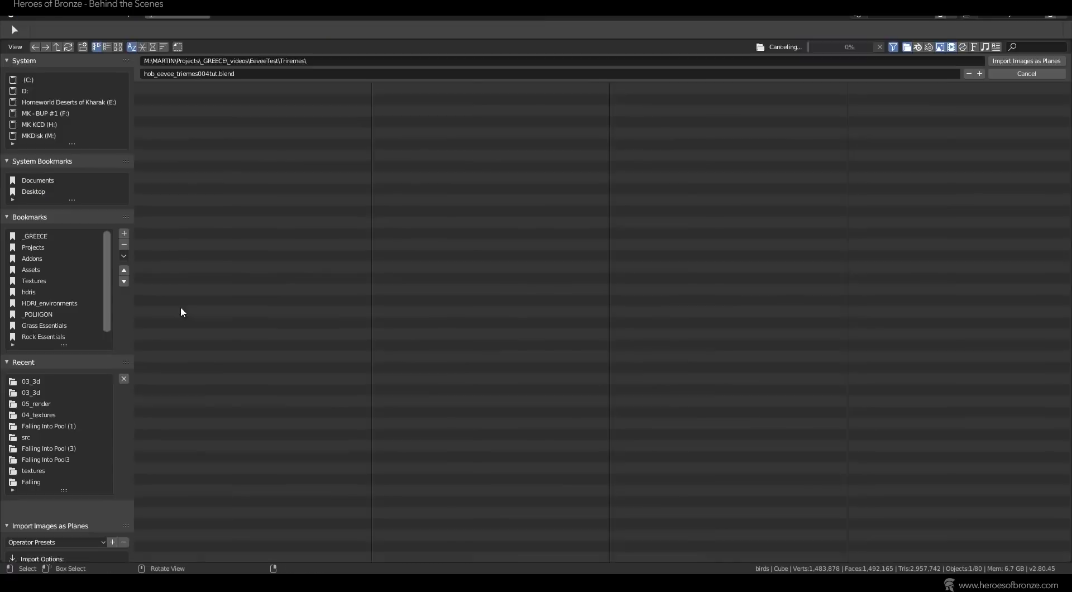
left_click(259, 123)
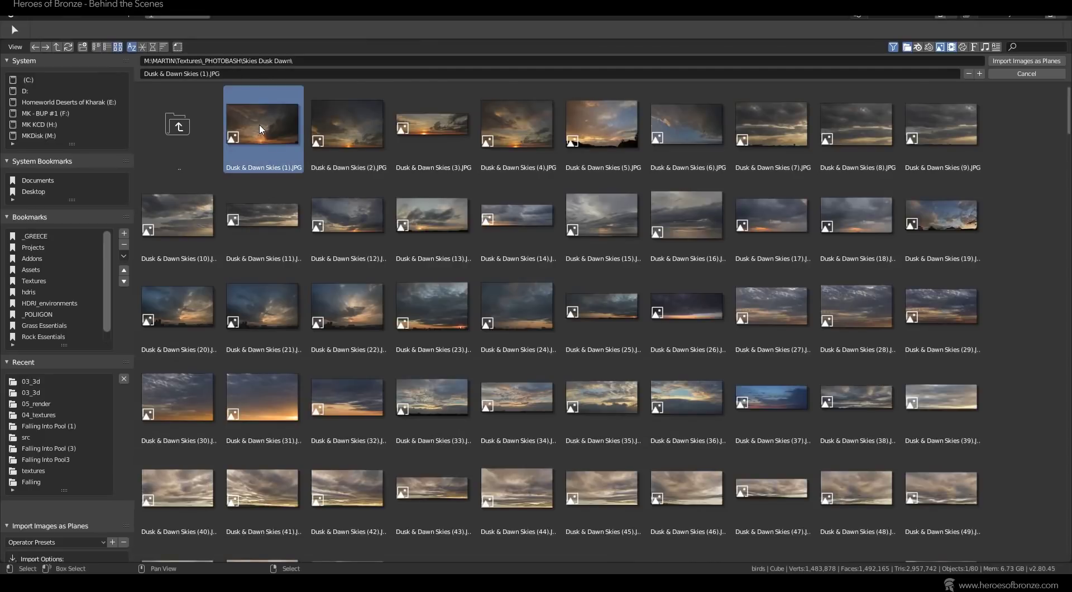
left_click(1030, 62)
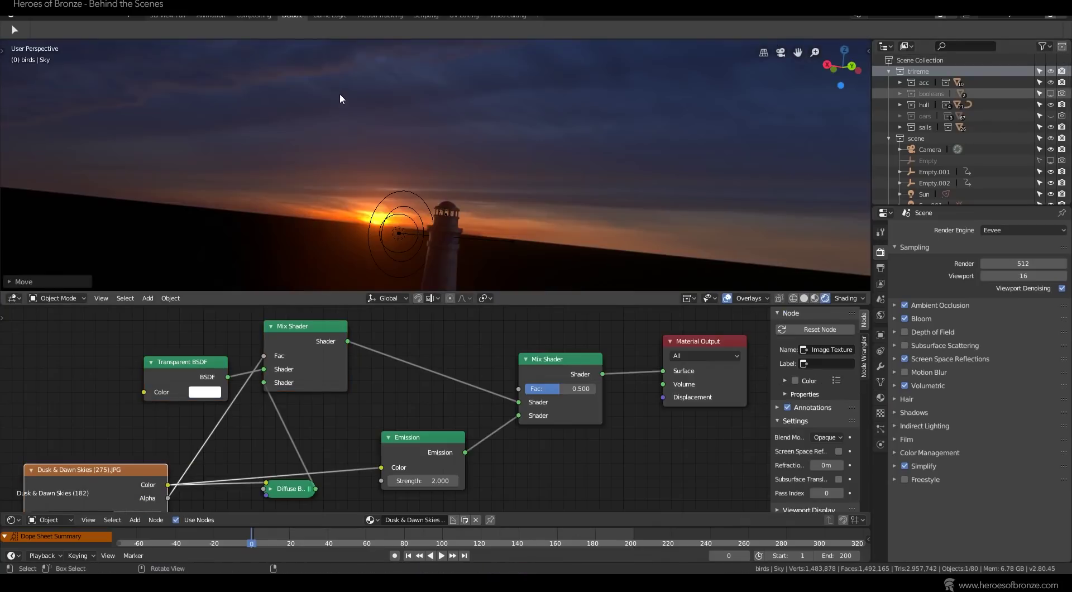
Place the Sky plane behind the lighthouse, scaling it up about 6 times and rotating it.
key("g")
left_click(478, 253)
key("s")
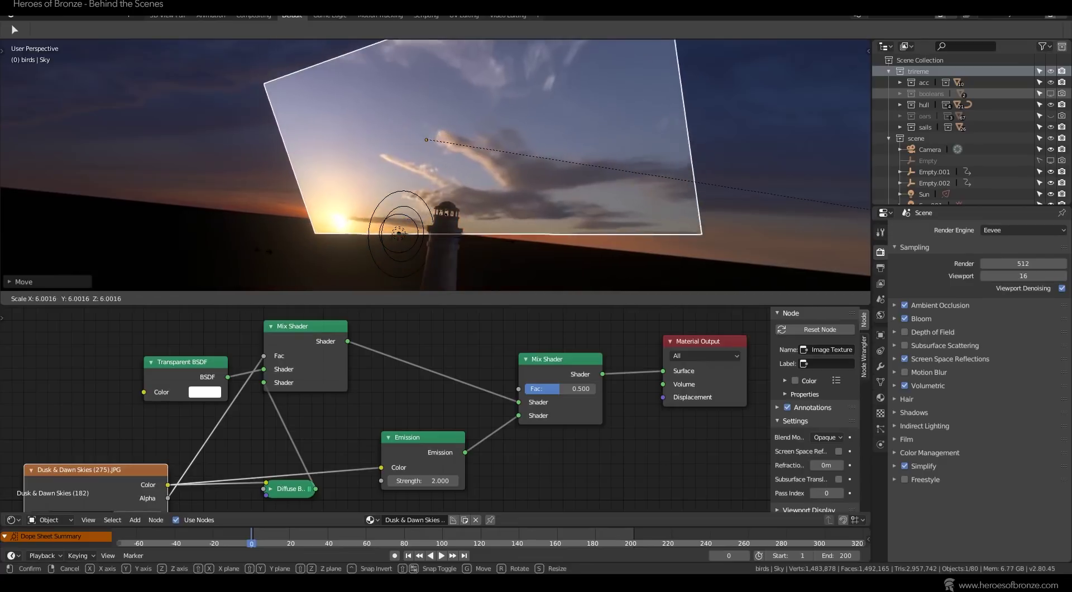
left_click(653, 155)
key("r")
left_click(655, 168)
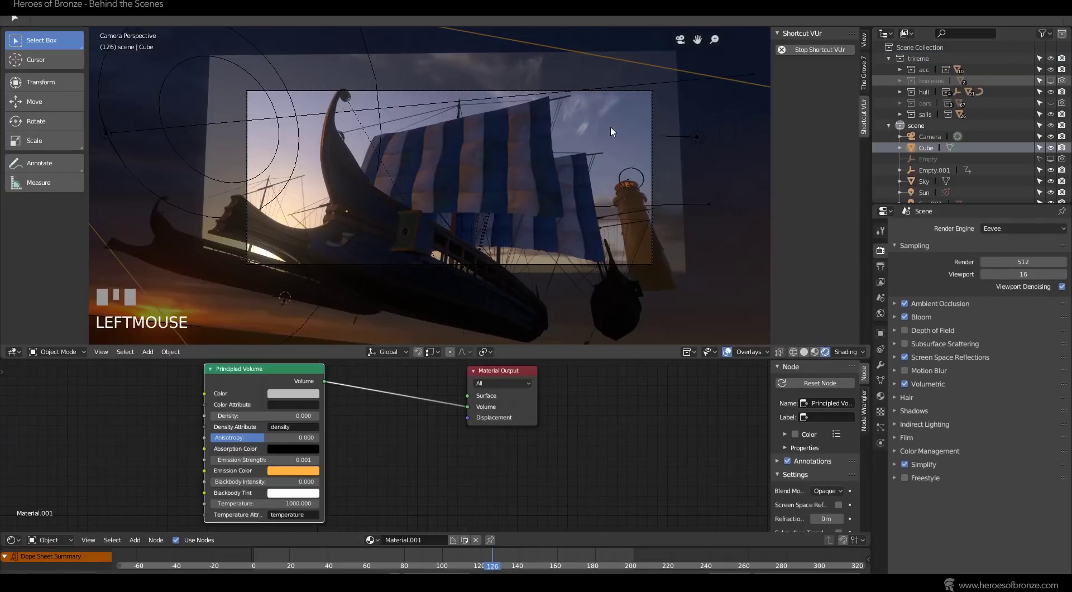
View the sunset environment around the Sky plane from outside the camera and open the World settings.
middle_click_drag(611, 126, 565, 197)
scroll(229, 151, "down", 3)
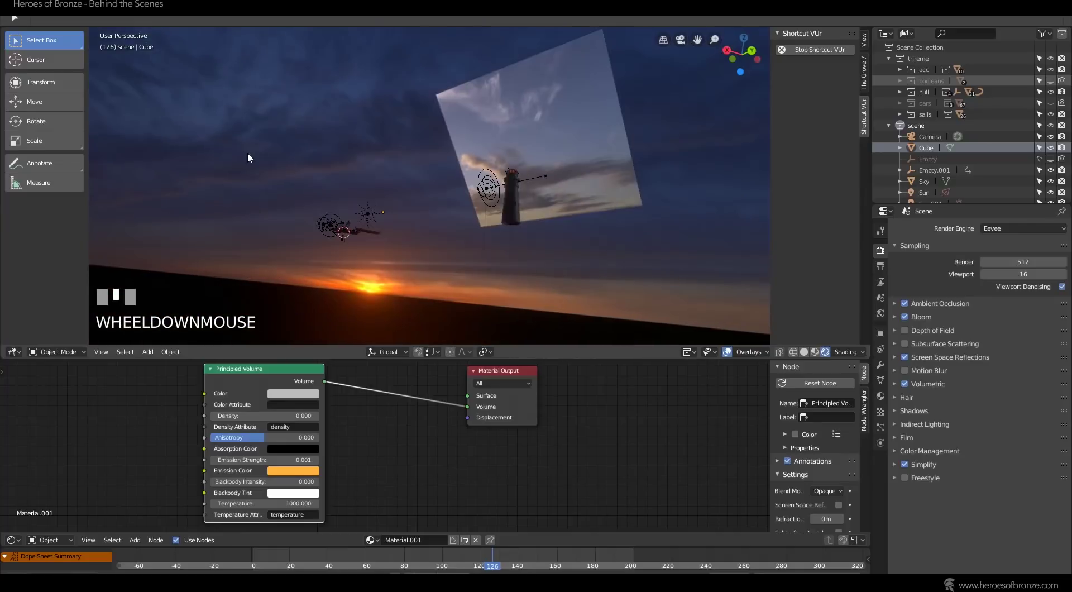
middle_click(327, 187, "alt")
mouse_move(404, 218)
middle_mouse_down()
mouse_move(467, 239)
mouse_move(393, 233)
middle_mouse_up()
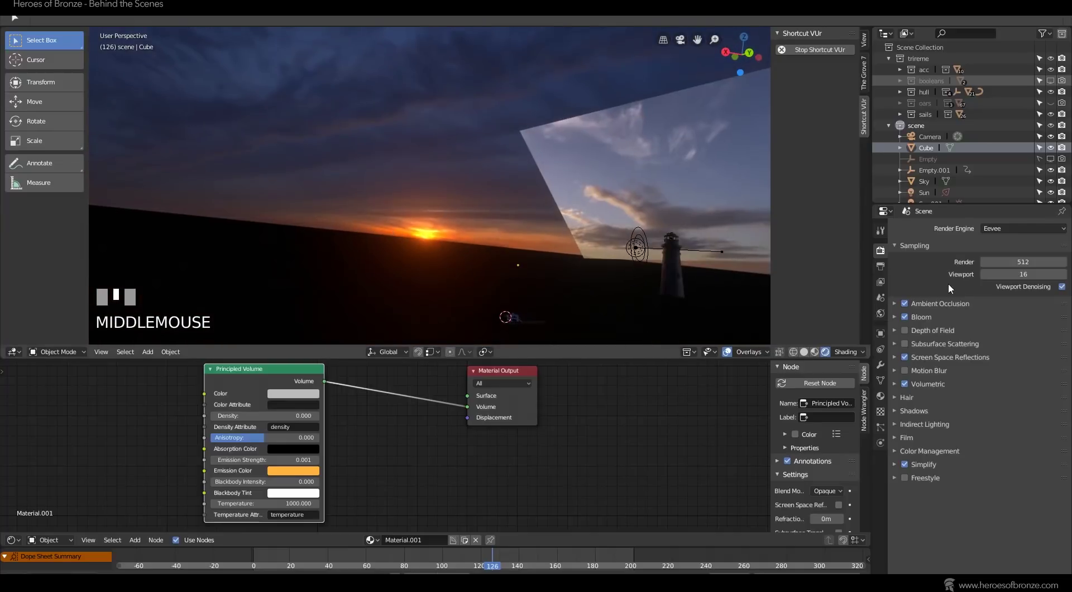
left_click(881, 313)
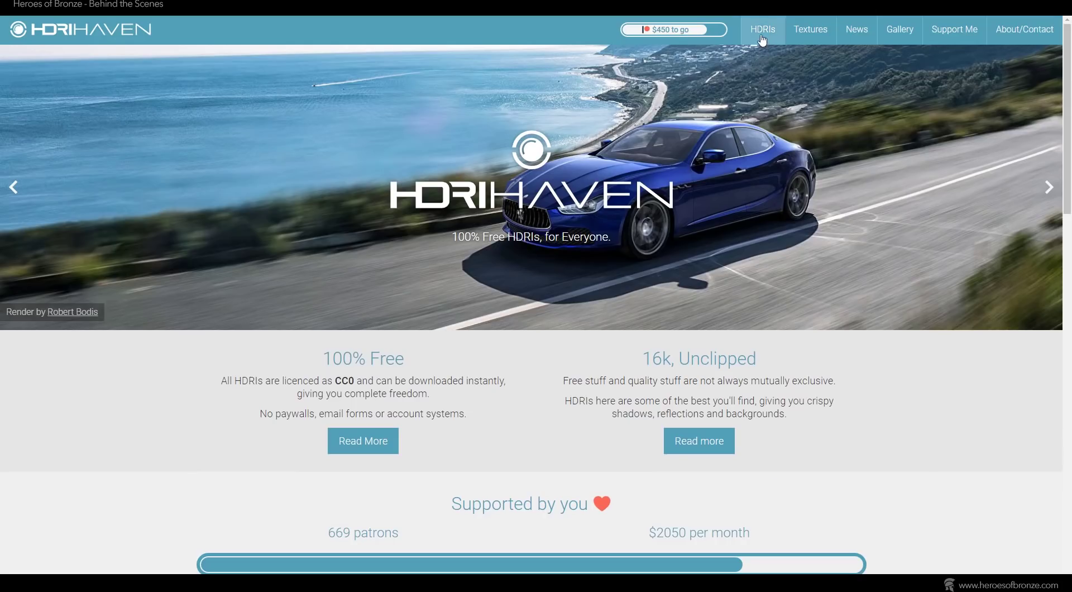
Browse the HDRIs in the Skies category on HDRI Haven.
left_click(763, 36)
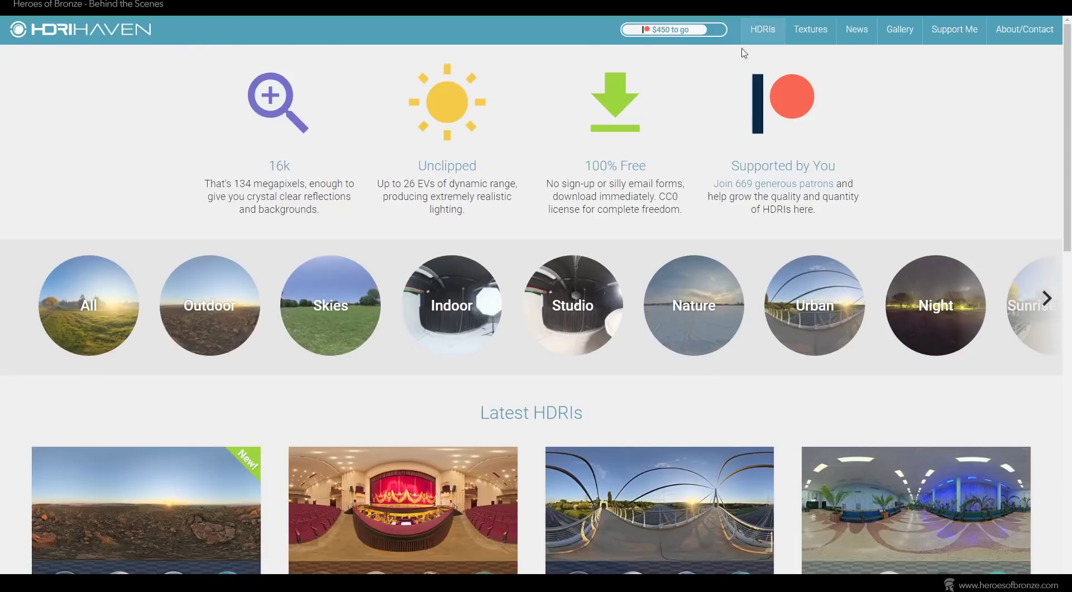
left_click(312, 288)
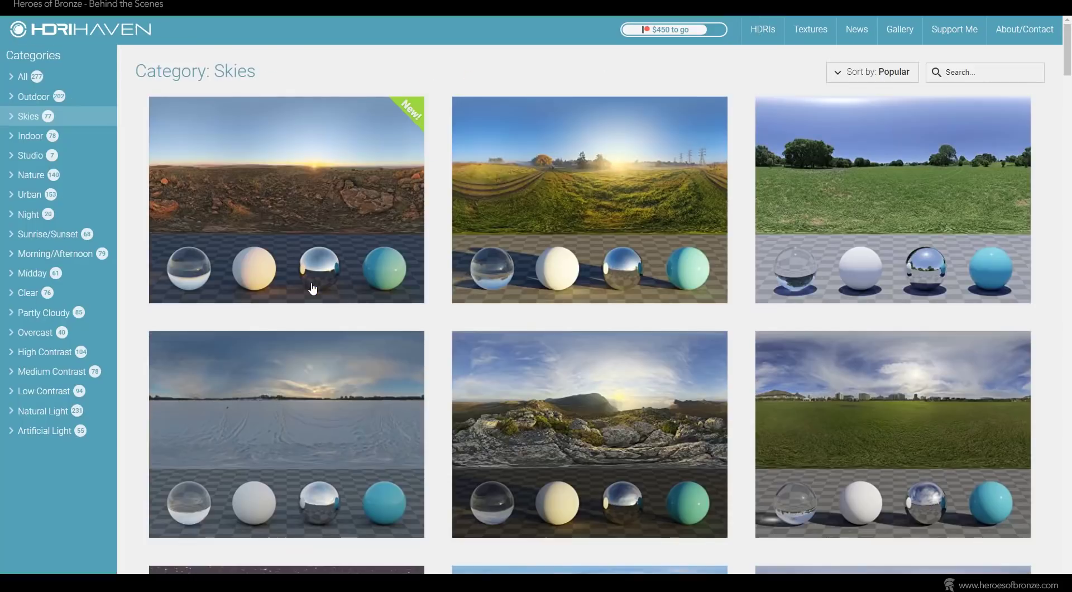
scroll(635, 397, "down", 6)
scroll(631, 394, "down", 12)
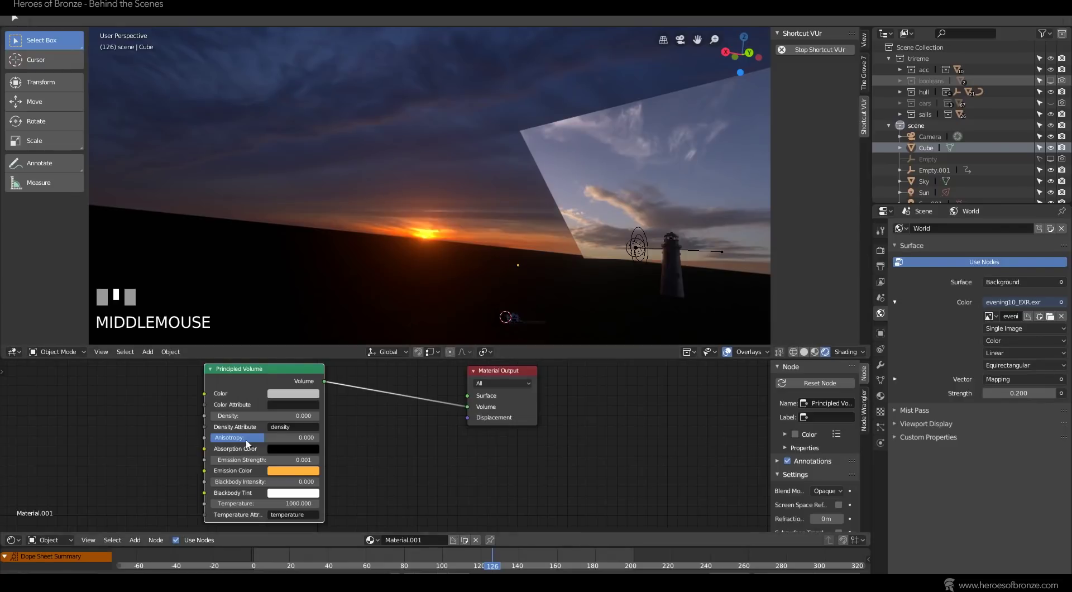
Switch to Blender, show the World shader nodes and examine the Background and evening10_EXR.exr environment texture nodes.
left_click(39, 538)
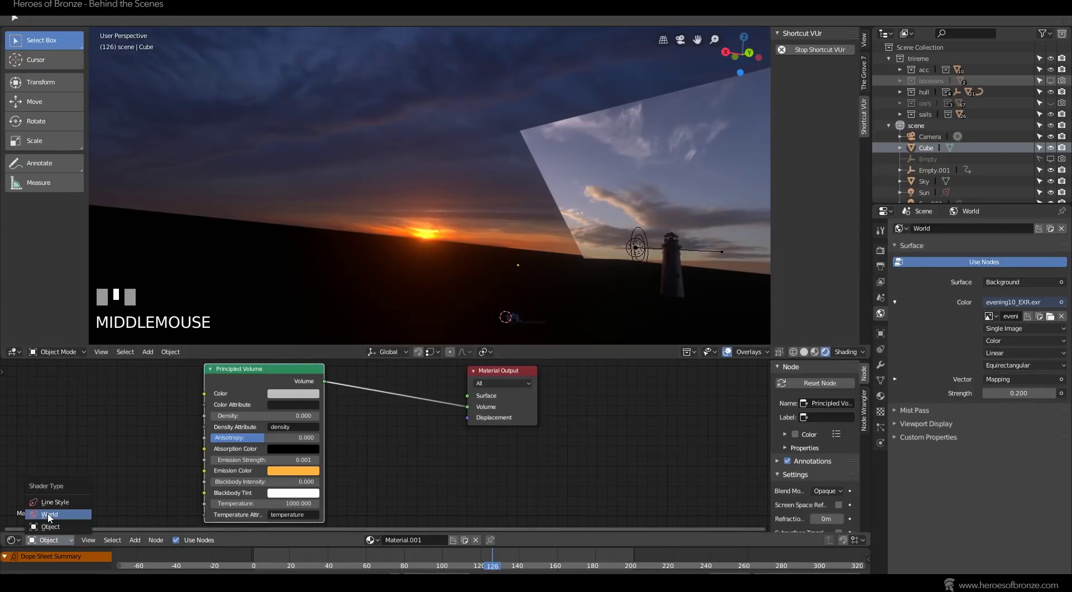
left_click(42, 513)
middle_click_drag(199, 395, 394, 418)
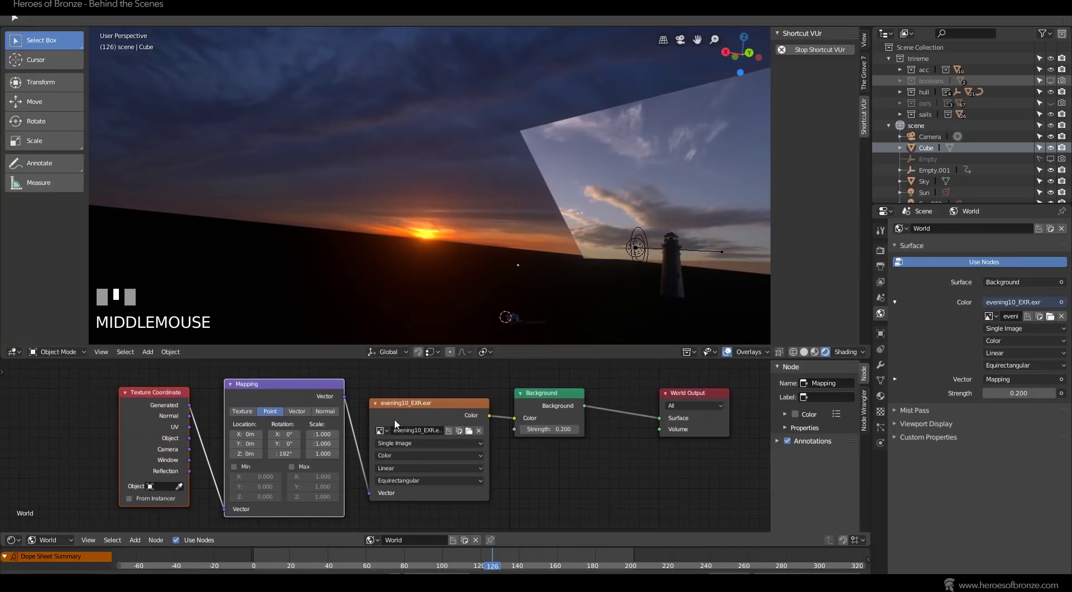
left_click(550, 394)
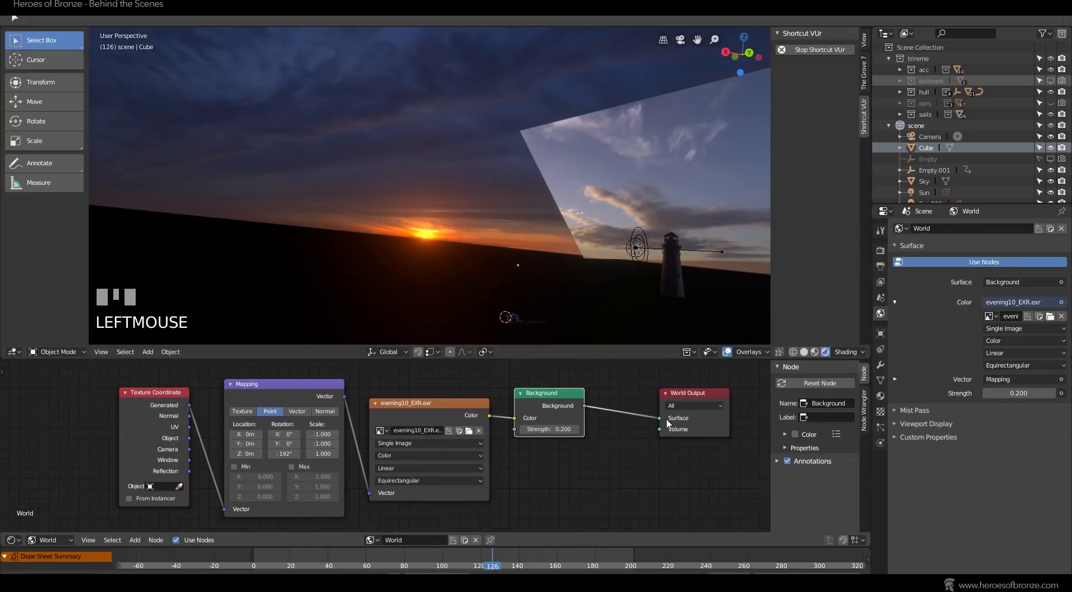
left_click(438, 418)
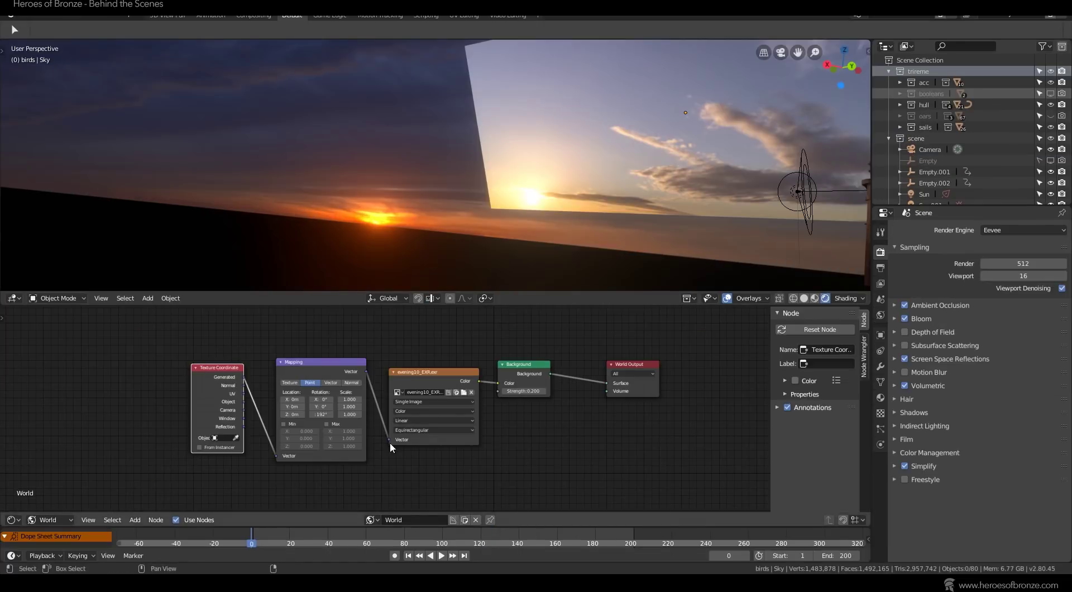
Disconnect the Mapping node from the environment texture, move it aside and delete the Texture Coordinate node.
left_click_drag(389, 439, 381, 437)
left_click(337, 363)
left_click(230, 376)
left_click_drag(323, 362, 1, 373)
left_click(208, 373)
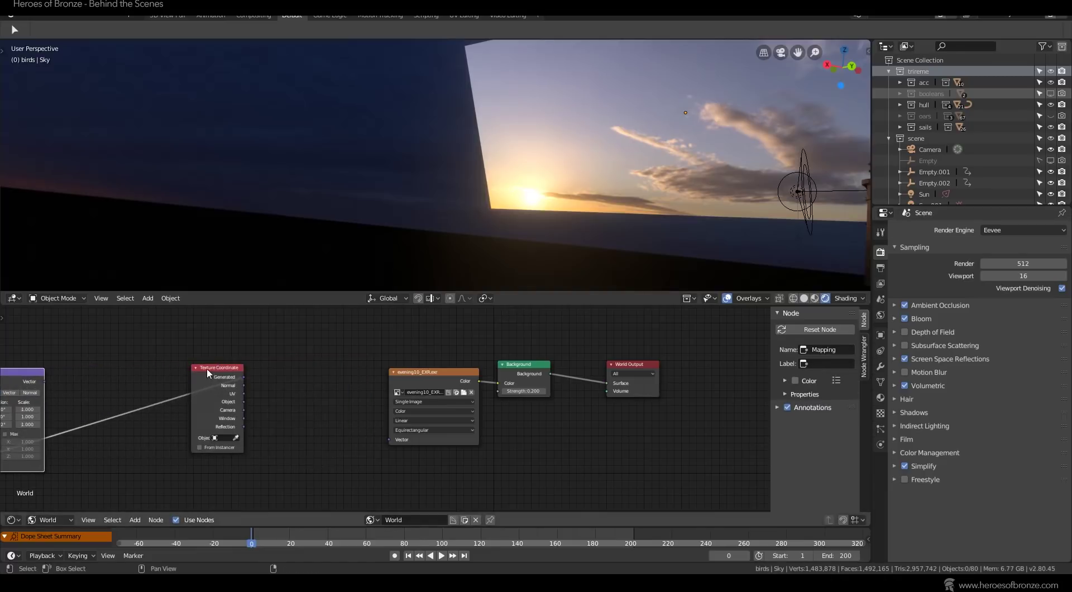
key("x")
Add a new Mapping and Texture Coordinate setup to the evening10_EXR.exr node and set its Z rotation to 192°.
left_click(393, 375)
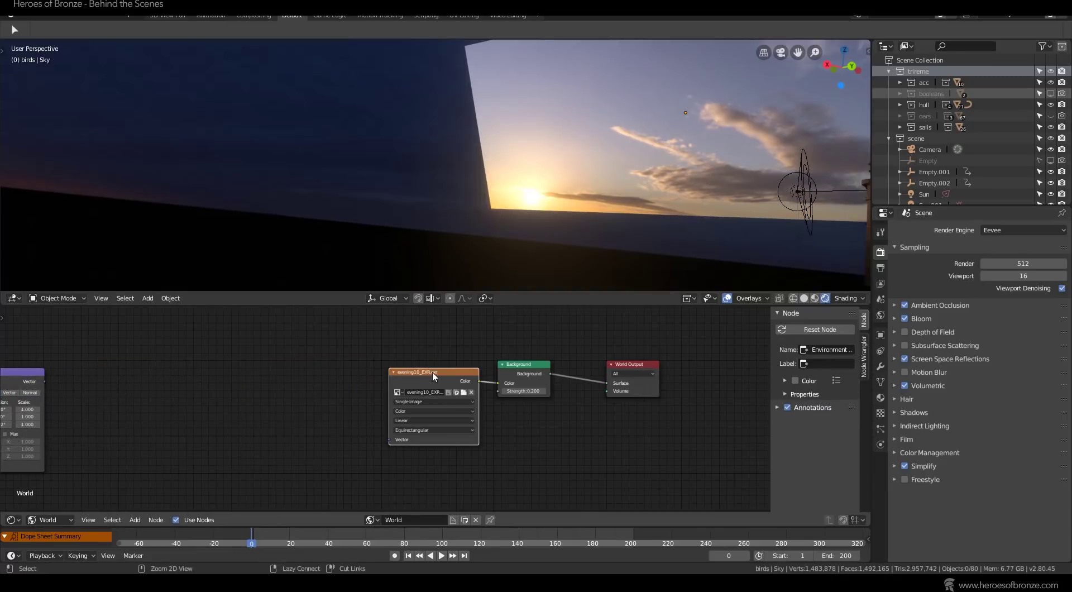
key("ctrl+t")
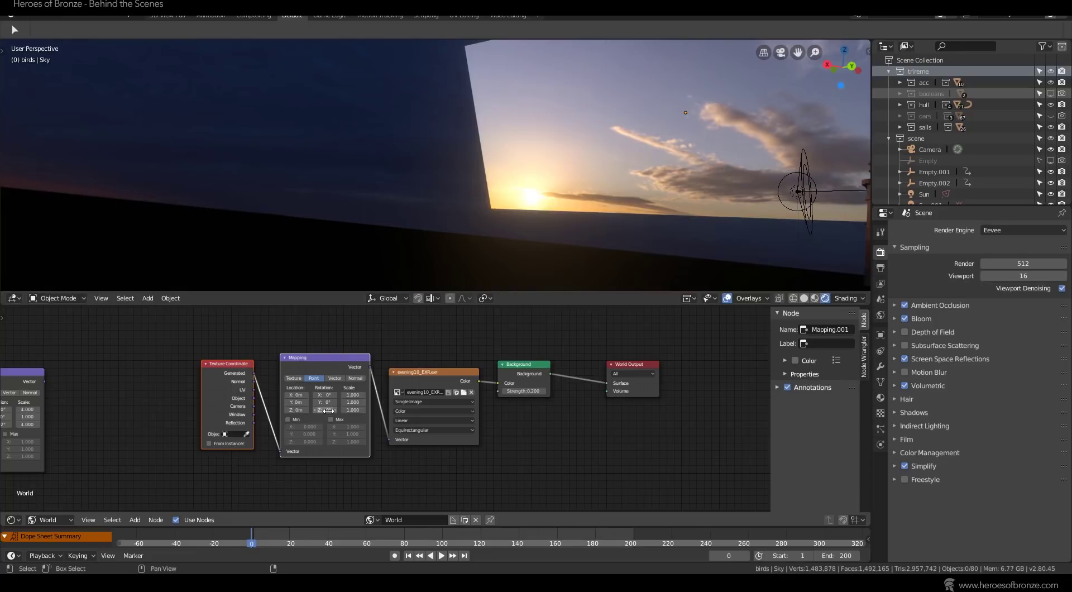
left_click_drag(329, 411, 275, 411)
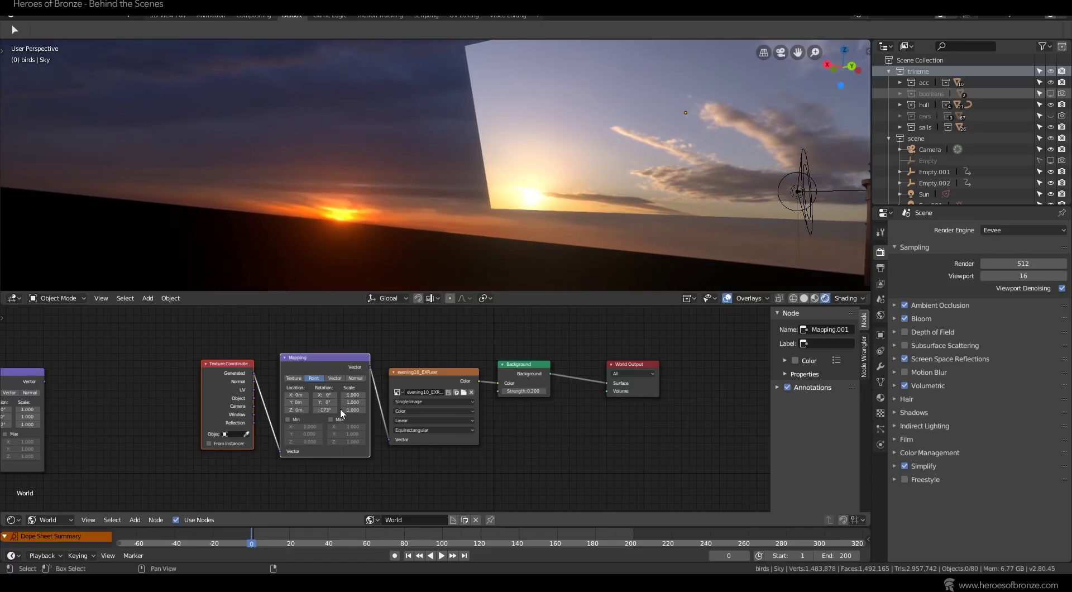
middle_click_drag(233, 428, 267, 430)
left_click(359, 412)
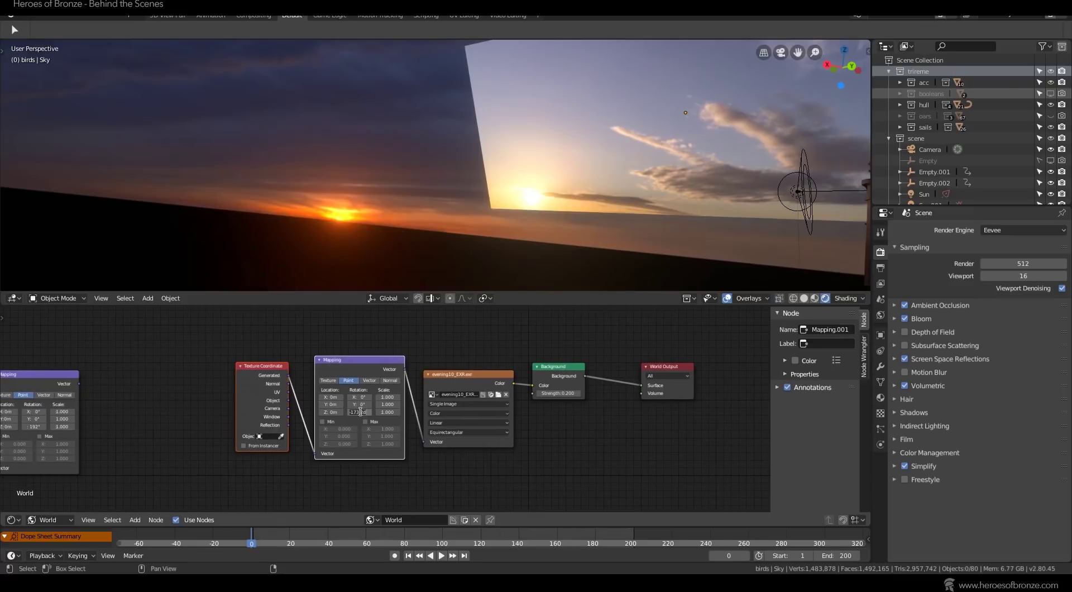
key("Return")
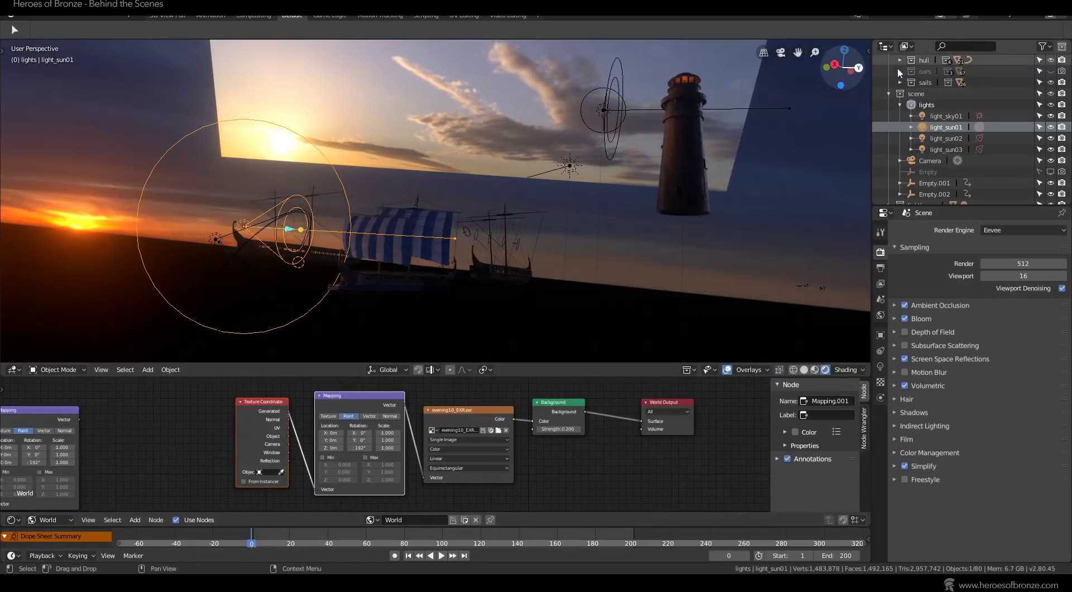
Select light_sun02 and light_sky01 in turn to locate them in the scene and return to the camera view.
left_click(943, 138)
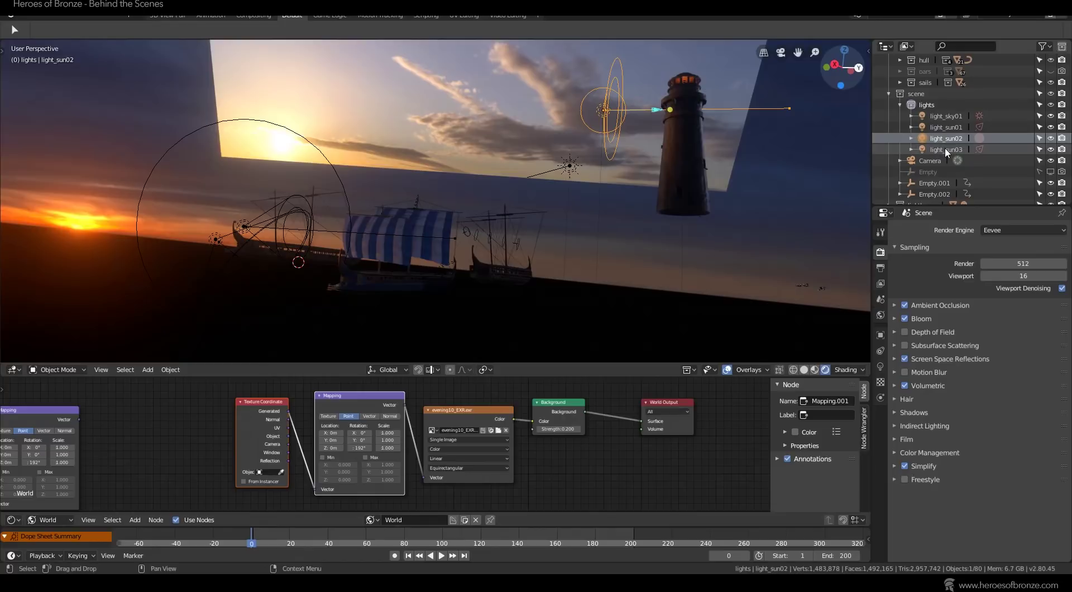
left_click(946, 116)
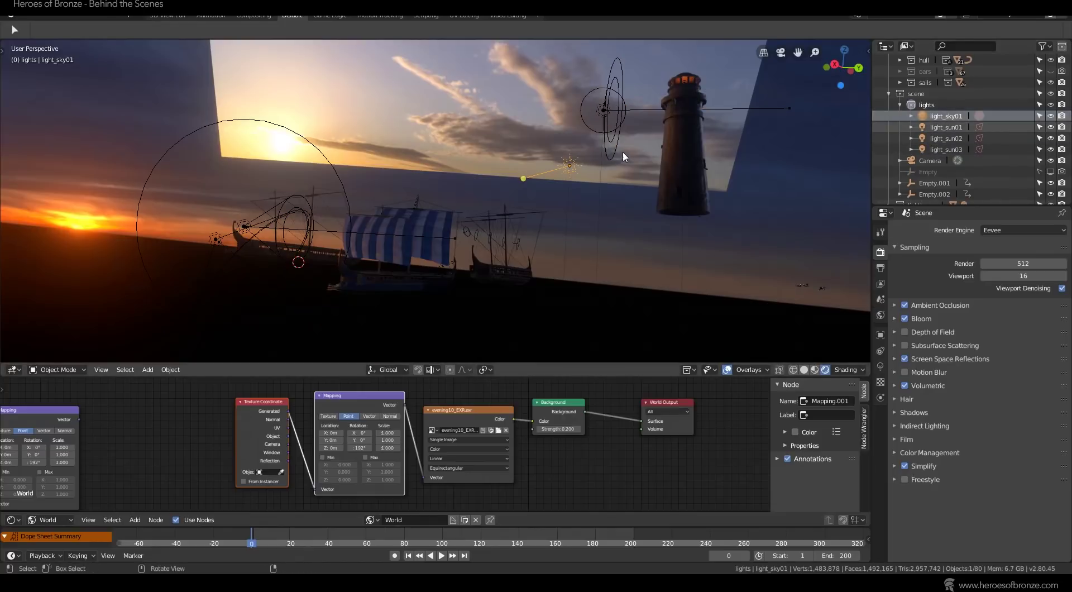
key("KP_0")
Hide and show the lights in the lights collection one at a time to compare their effect on the shot.
left_click(1050, 126)
left_click(1050, 126)
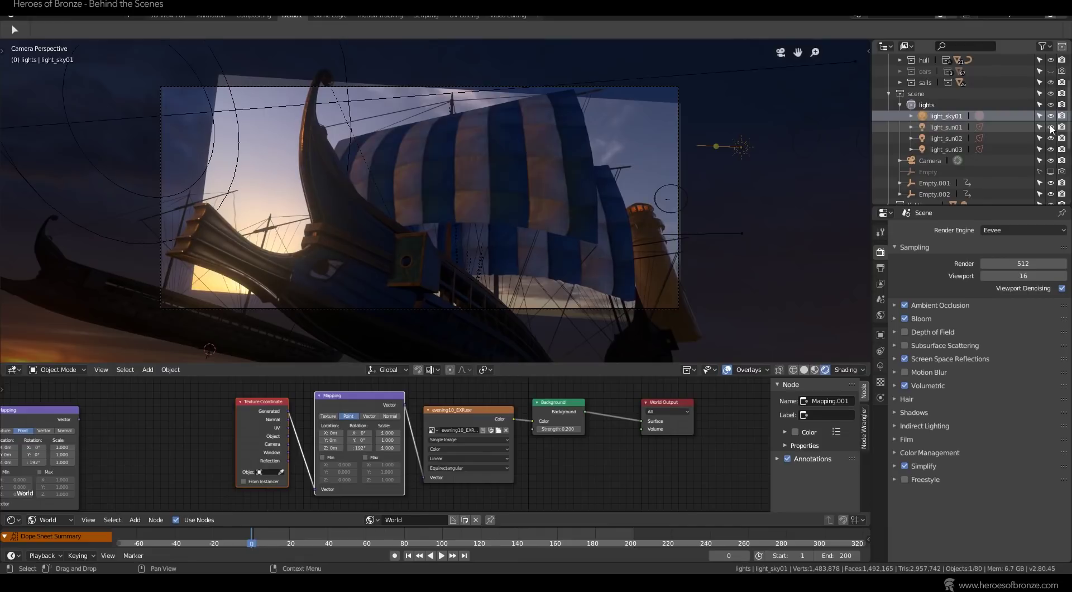
left_click(1051, 127)
left_click(1050, 127)
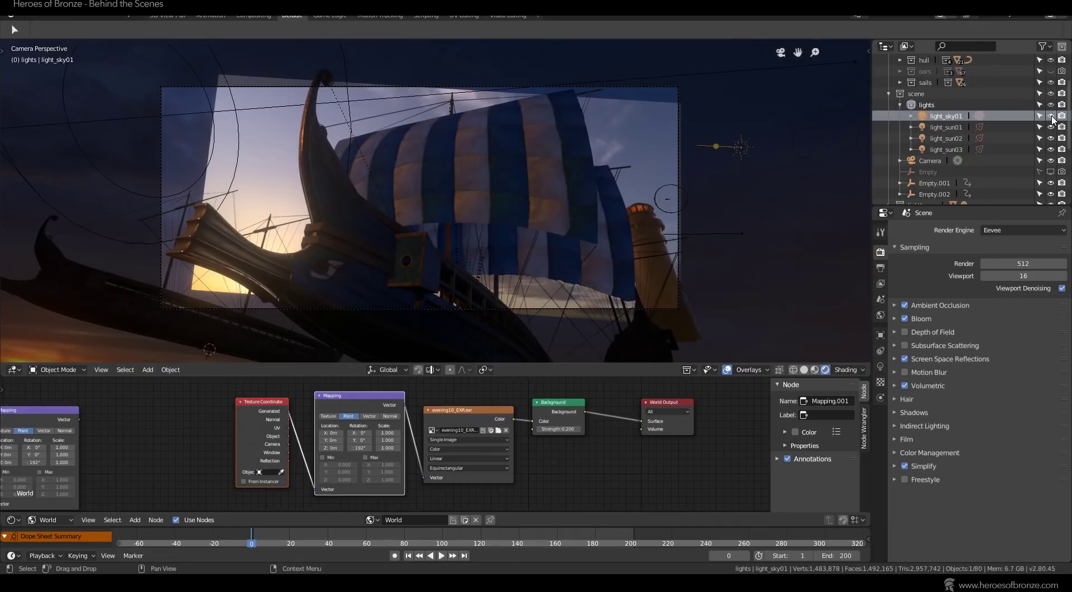
left_click(1052, 149)
left_click(1051, 149)
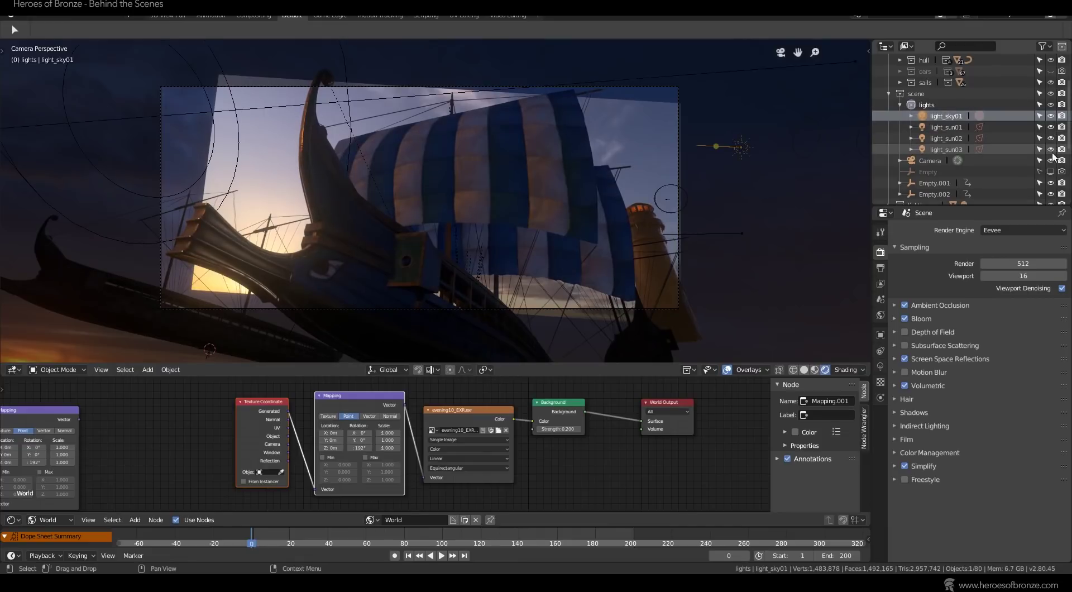
left_click(1052, 161)
left_click(1052, 160)
left_click(1053, 138)
left_click(1052, 138)
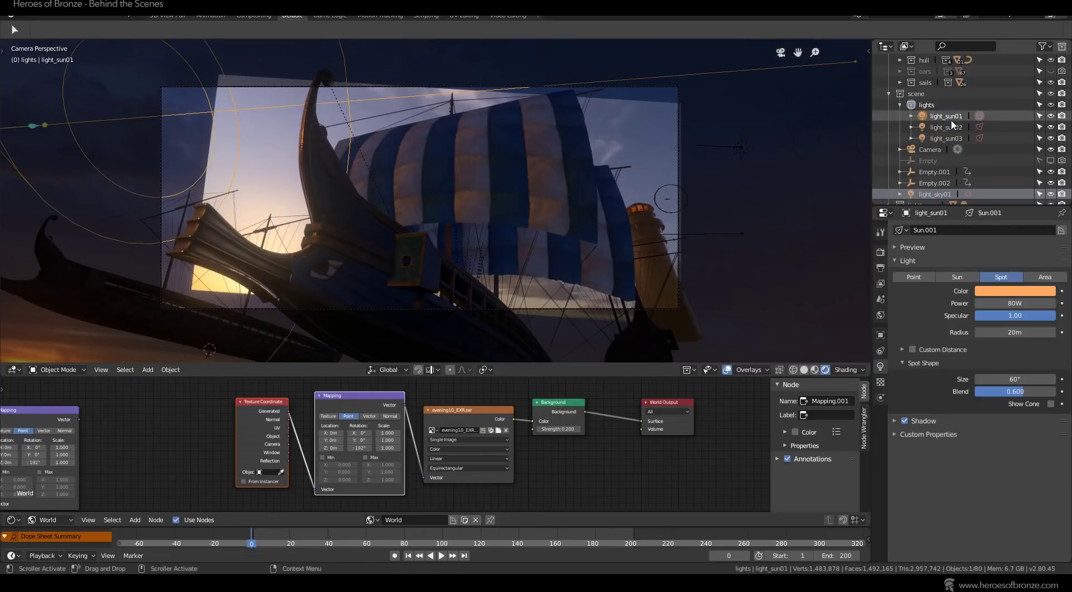
Examine light_sun02's spot settings and compare the shot with the individual sun lights hidden and shown.
scroll(958, 119, "up", 2)
scroll(957, 117, "down", 1)
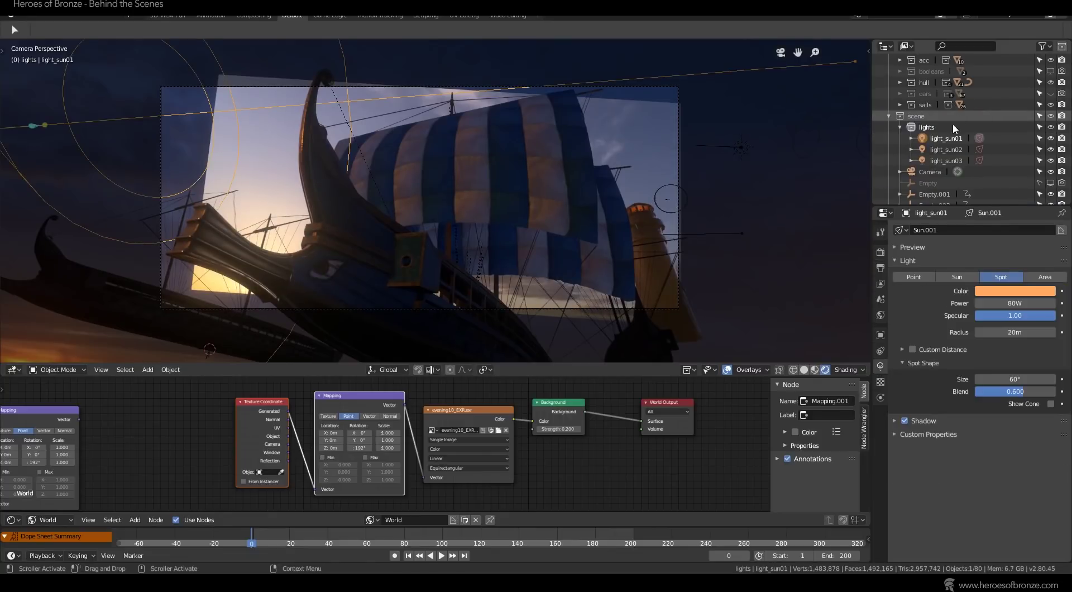
left_click(935, 150)
left_click(1052, 148)
left_click(1052, 148)
left_click(1051, 139)
left_click(1051, 139)
left_click(1051, 149)
left_click(1051, 150)
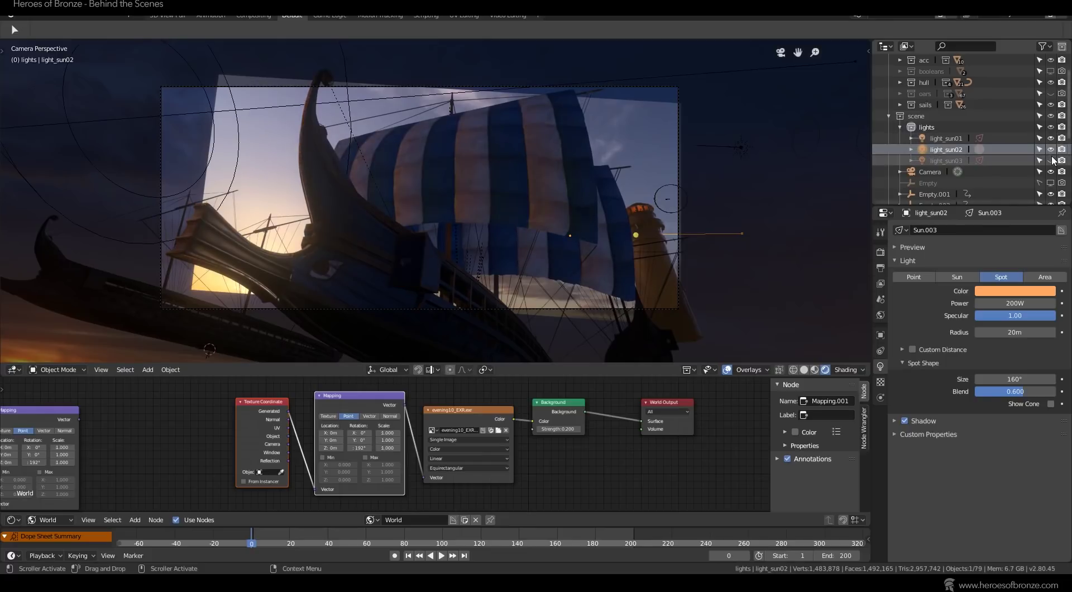
Select light_sun02 and inspect its placement relative to the sails and lighthouse from outside the camera.
left_click(949, 150)
left_click(592, 190)
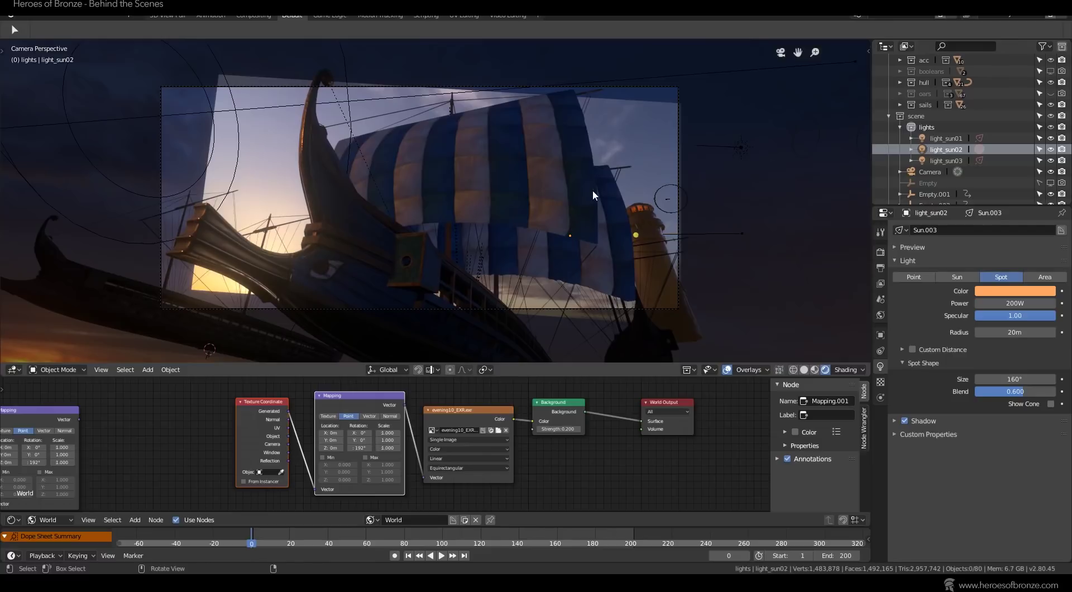
middle_click_drag(680, 215, 692, 334)
left_click(676, 327)
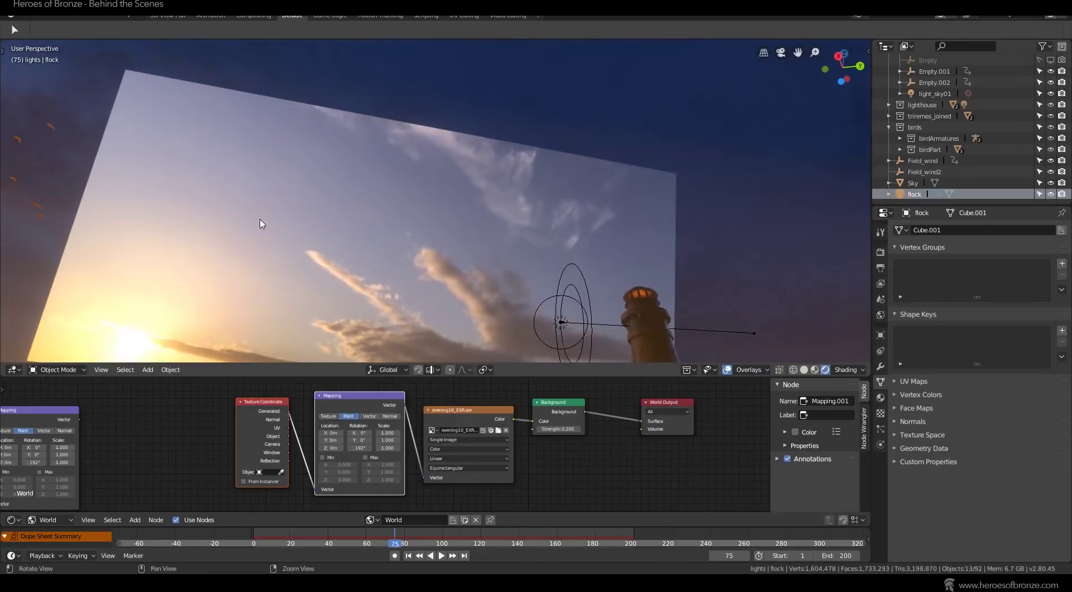
Play the flock's flight animation in front of the Sky plane and stop it.
middle_click_drag(474, 226, 436, 242)
key("space")
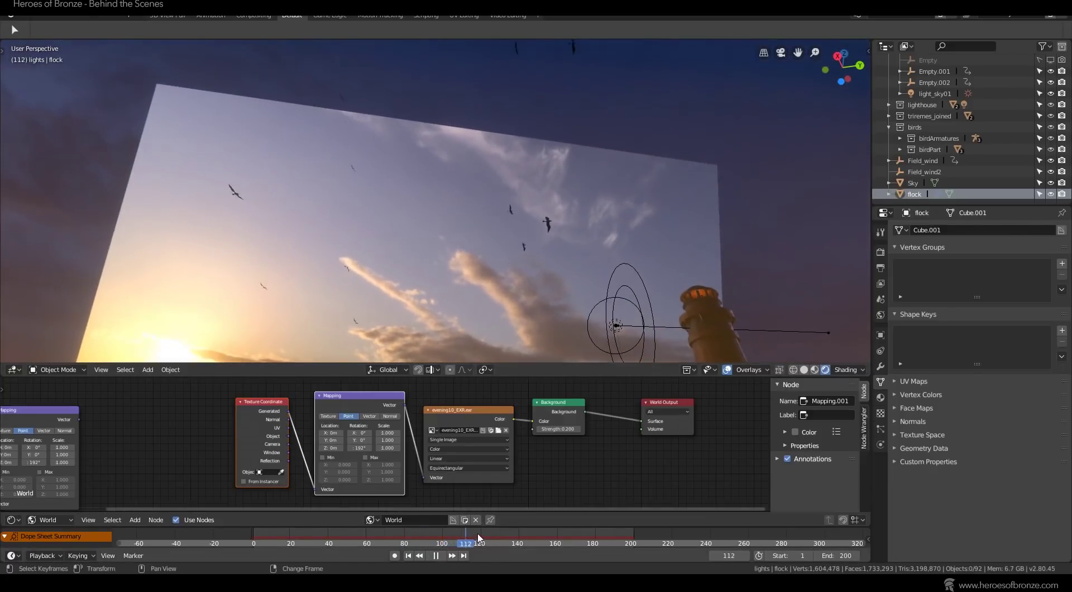
key("space")
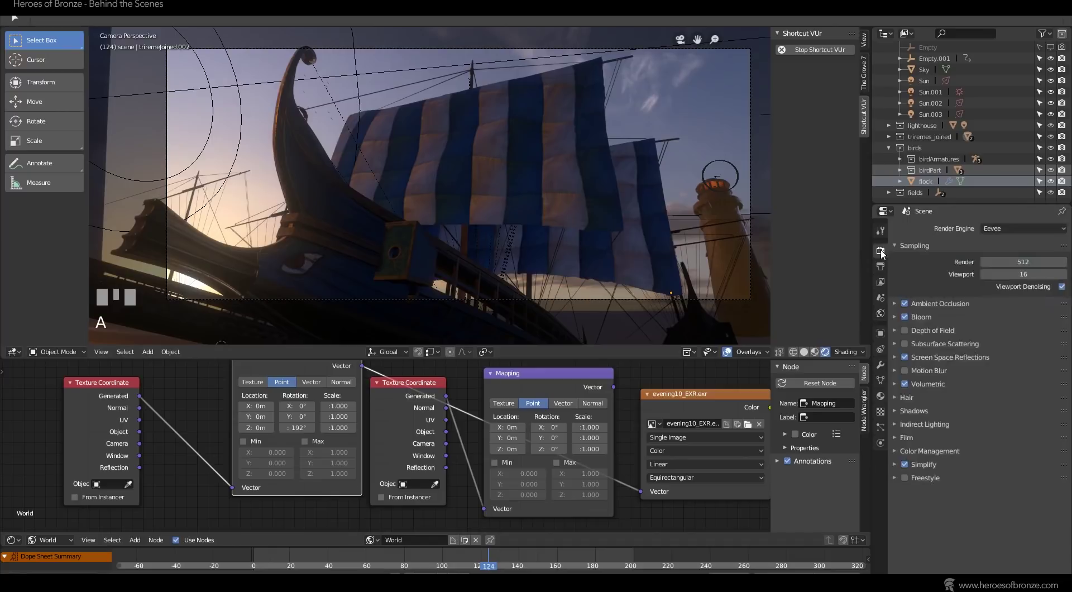
Compare the shot with and without Ambient Occlusion and, at frame 9, with and without Bloom.
left_click(905, 304)
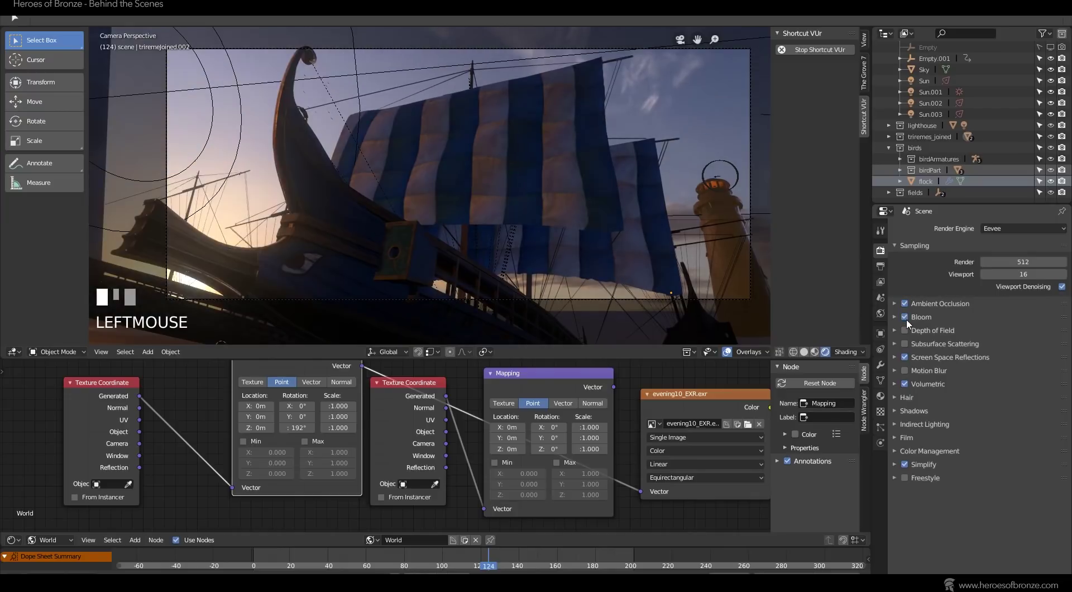
right_click(270, 556)
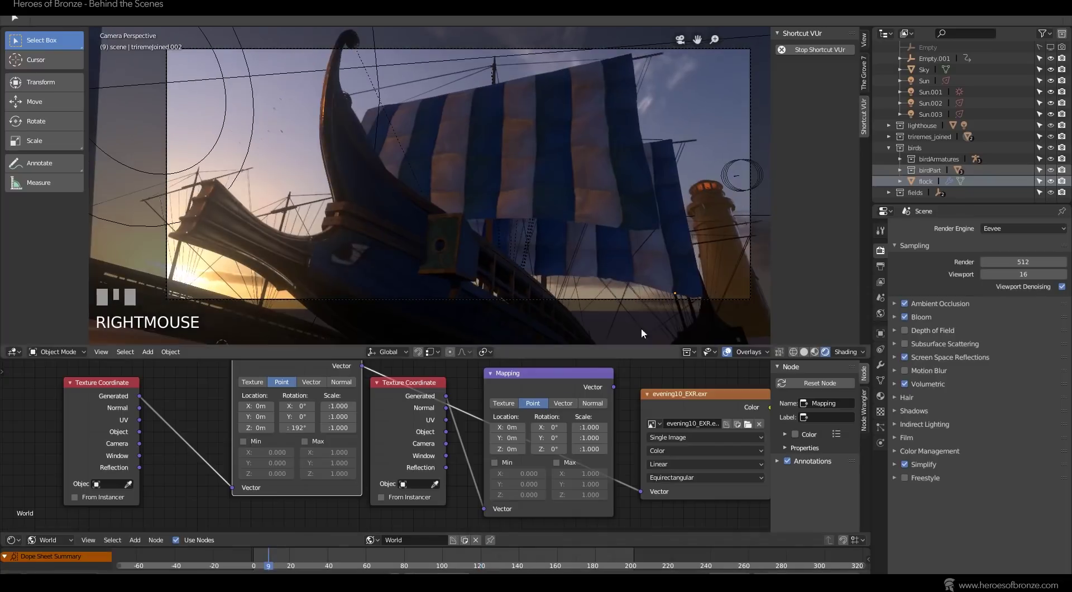
left_click(905, 317)
left_click(905, 317)
middle_click_drag(391, 179, 758, 233)
left_click(904, 317)
left_click(905, 316)
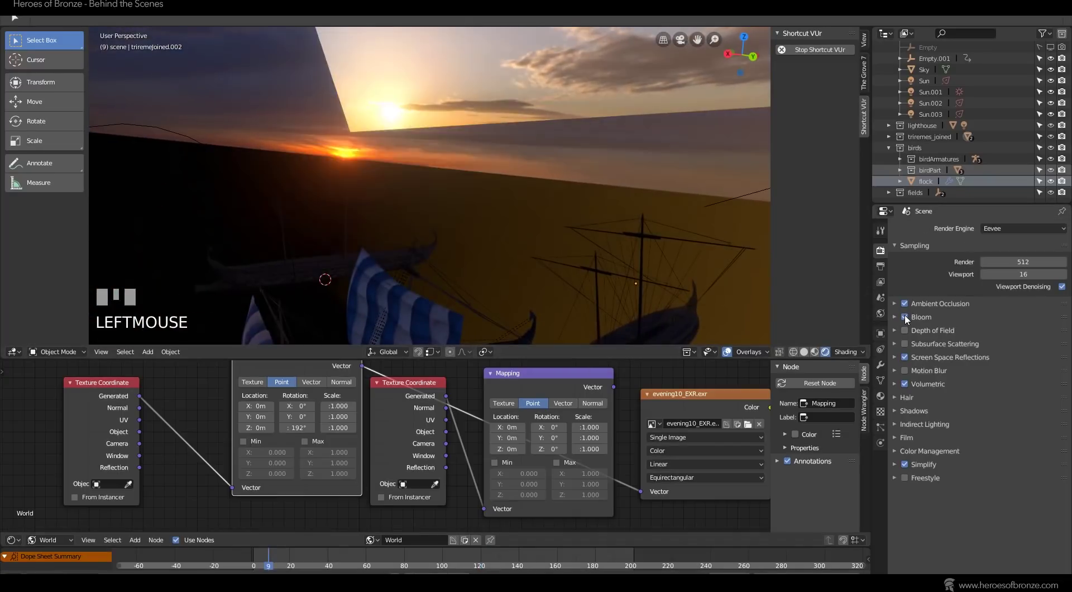
Return to the camera view and try the Depth of Field and Subsurface Scattering render options.
key("KP_0")
left_click(906, 331)
left_click(905, 330)
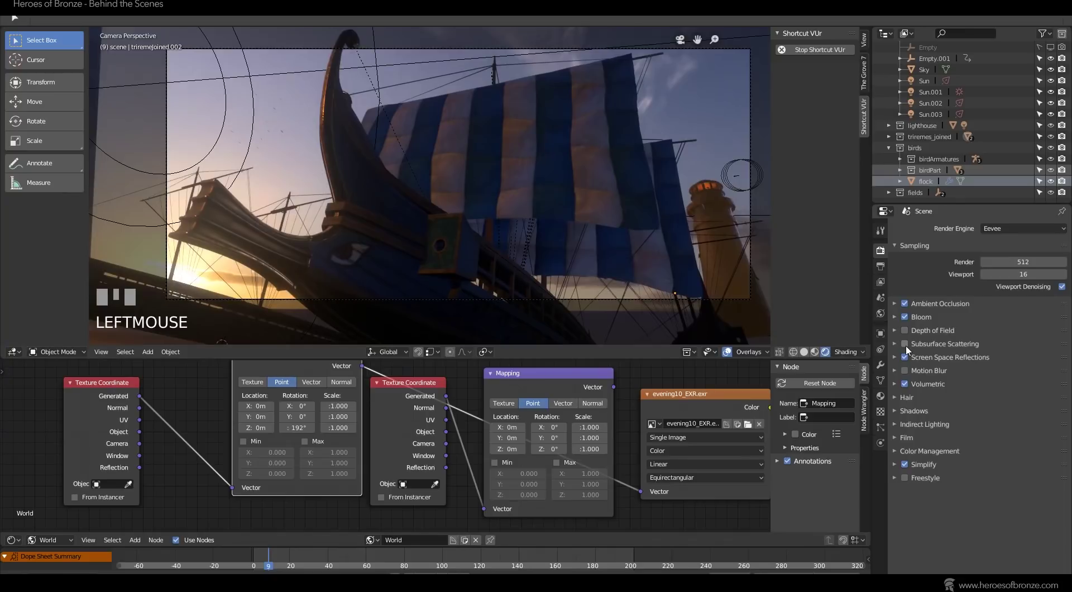
left_click(906, 344)
Compare Screen Space Reflections off and on, selecting the ship's bronze ram to point it out, and deselect everything.
left_click(905, 358)
left_click(905, 357)
left_click(905, 358)
left_click(225, 230)
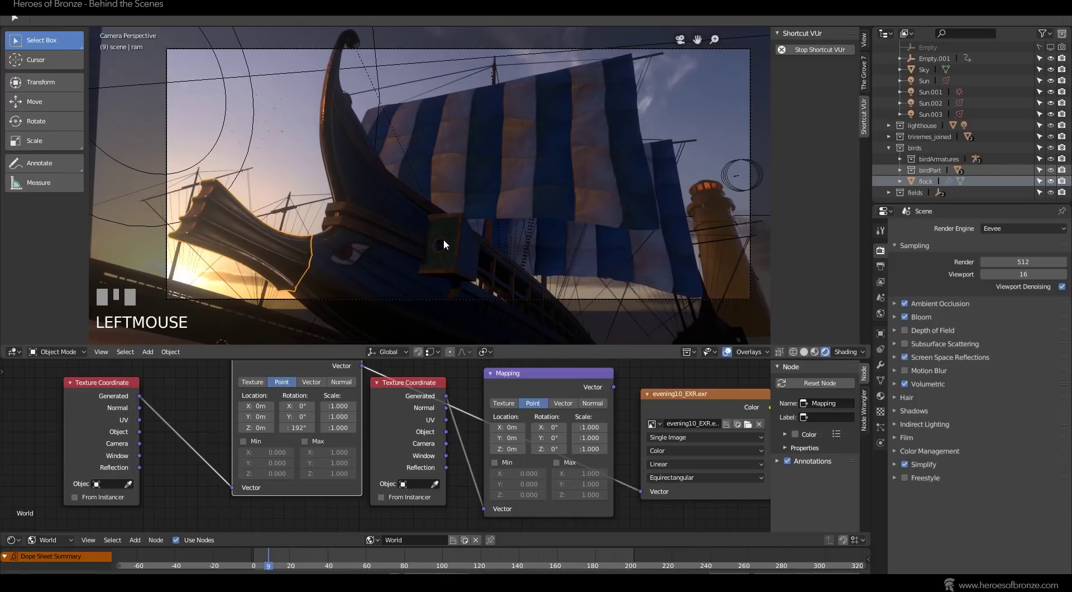
left_click(905, 357)
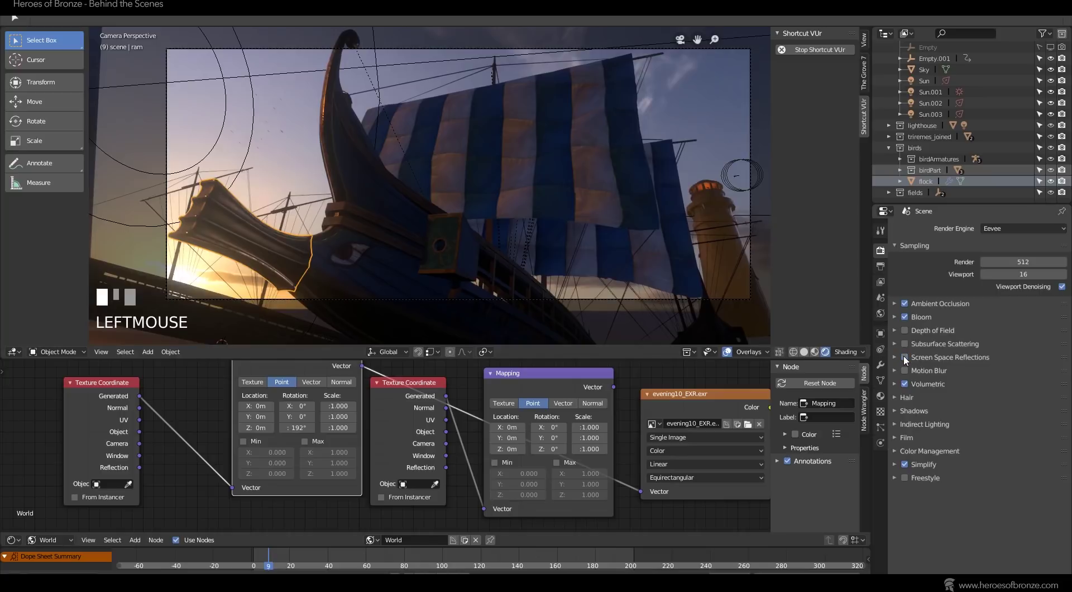
left_click(904, 357)
key("a")
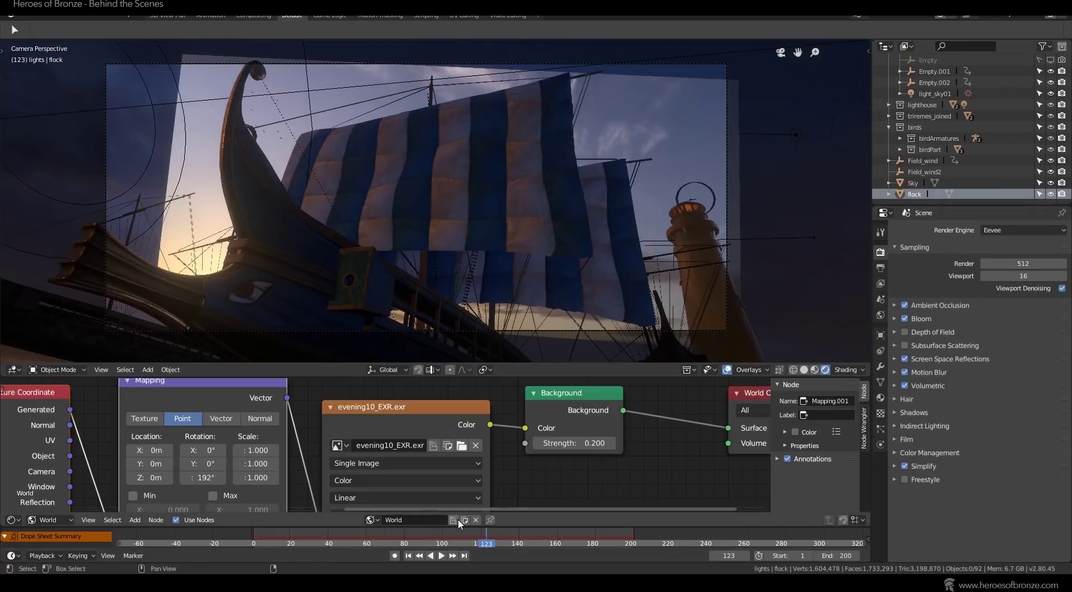
Play the shot through the camera, toggle Motion Blur and play it again for comparison.
left_click(441, 555)
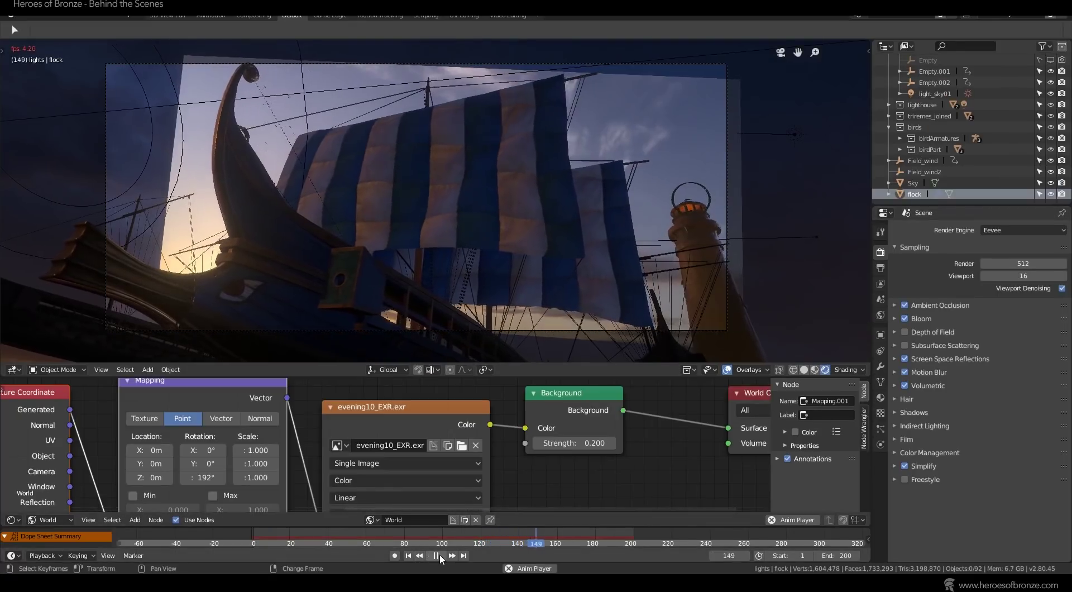
left_click(440, 556)
left_click(904, 372)
left_click(442, 555)
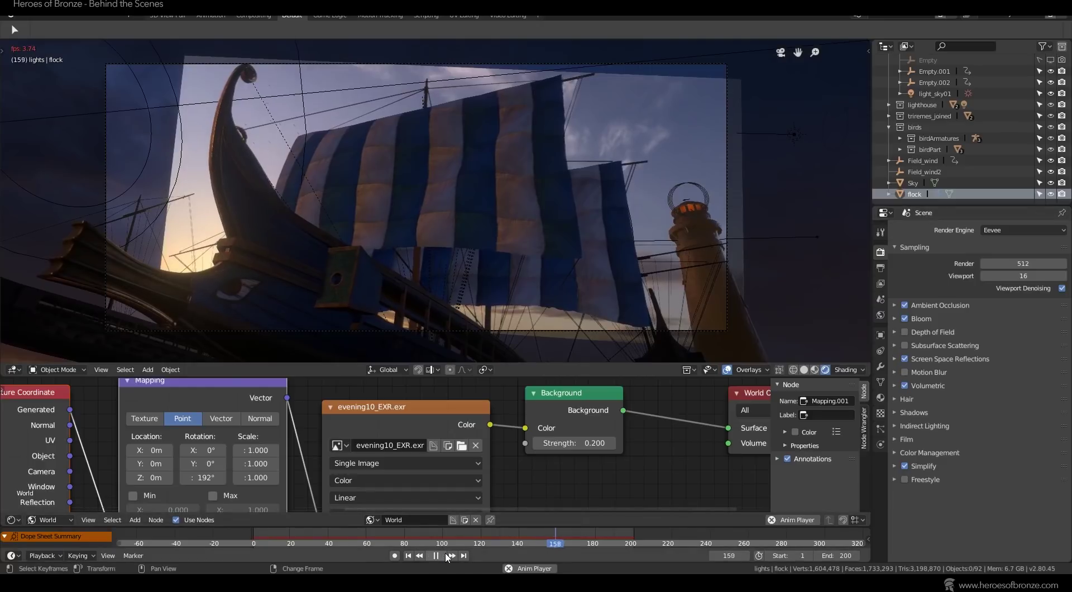
left_click(441, 555)
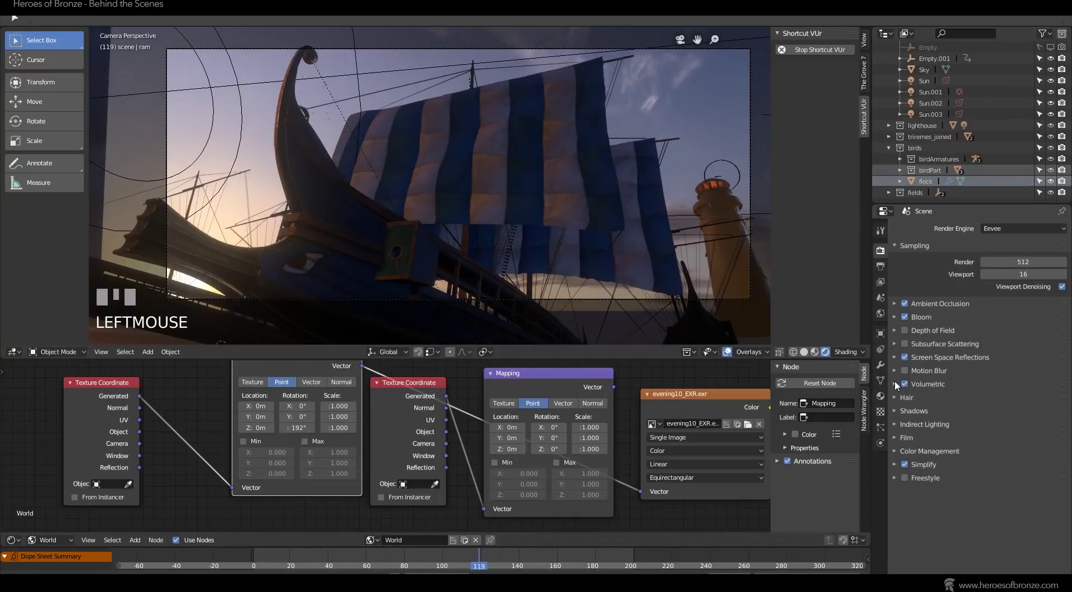
Compare the shot with the Volumetric render option off and on.
left_click(906, 384)
left_click(906, 384)
left_click(906, 383)
left_click(905, 384)
Review the Shadows options, including Soft Shadows, and the Indirect Lighting and Color Management render settings.
left_click(912, 412)
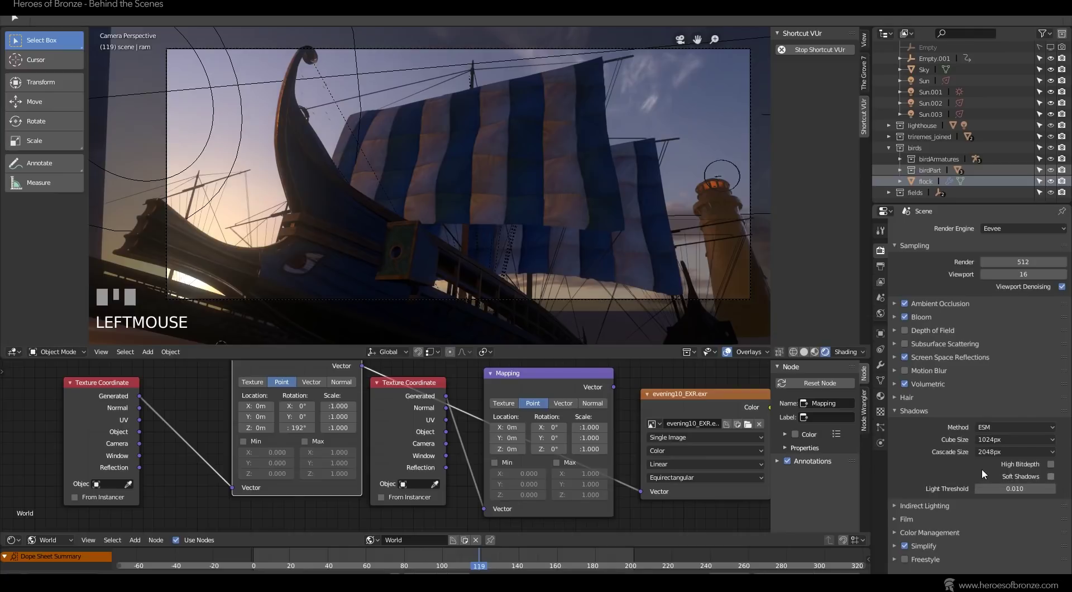
left_click(1051, 477)
left_click(921, 413)
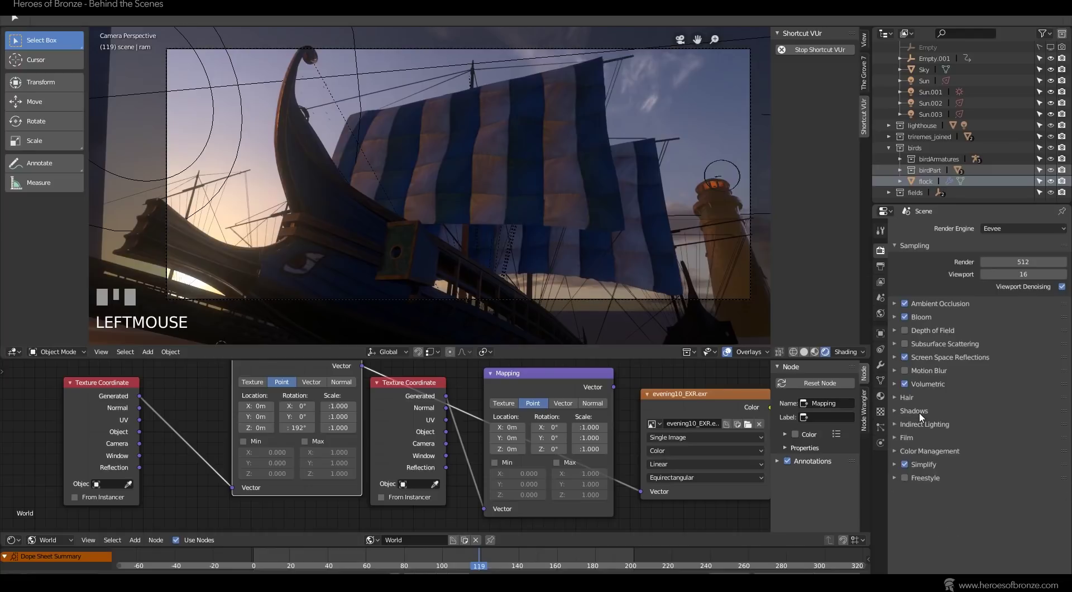
left_click(927, 425)
left_click(968, 441)
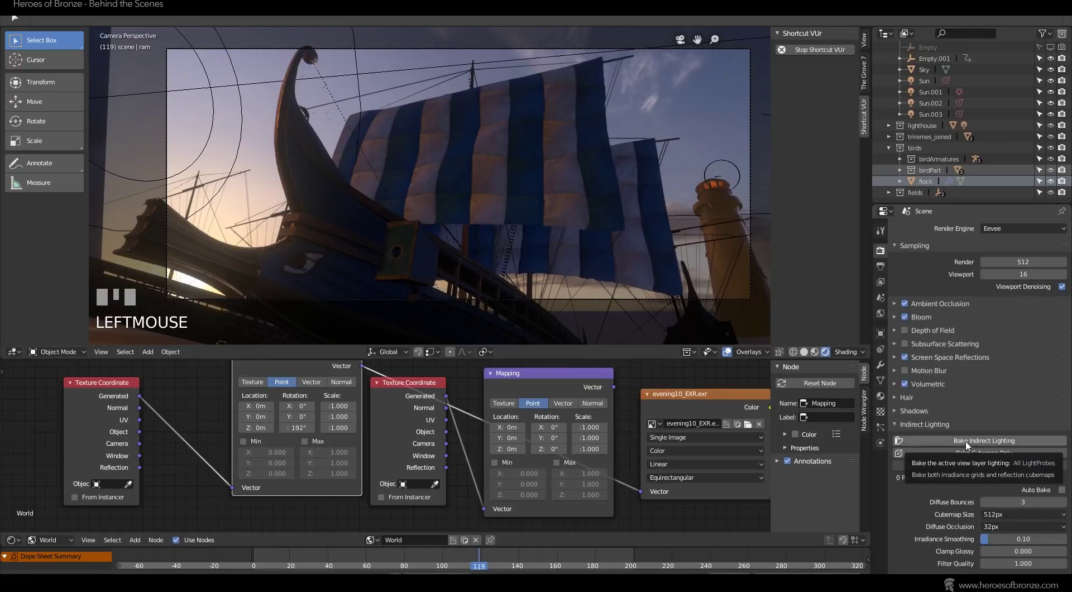
left_click(937, 428)
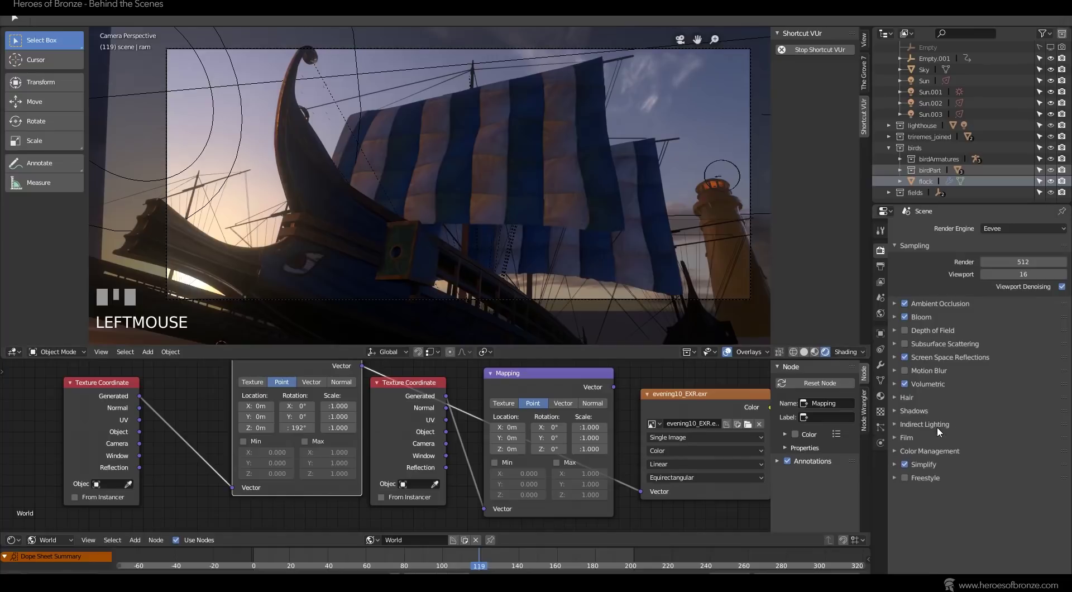
left_click(925, 449)
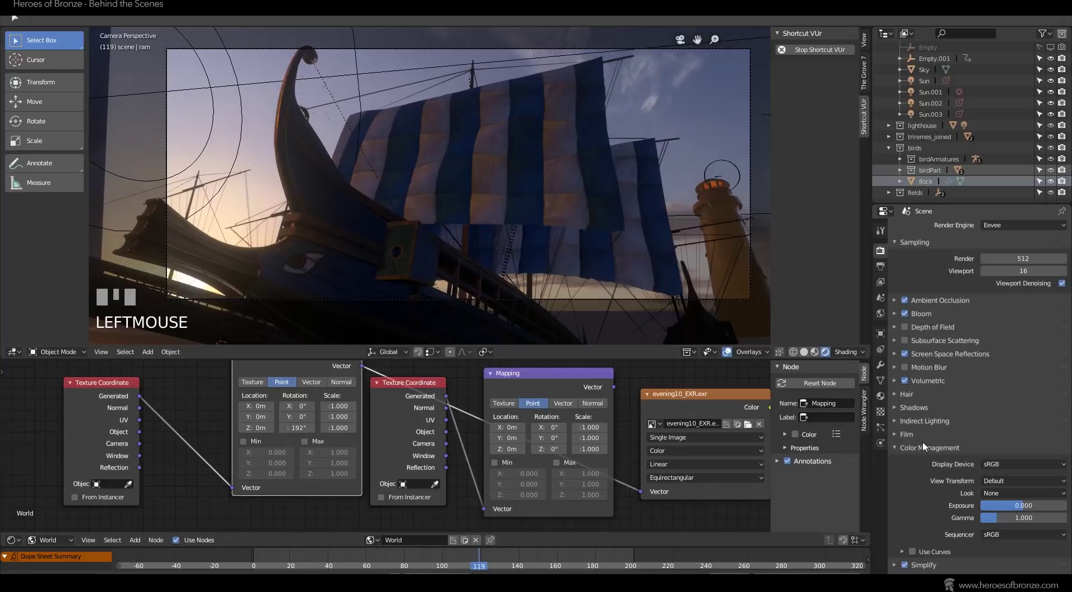
left_click(923, 445)
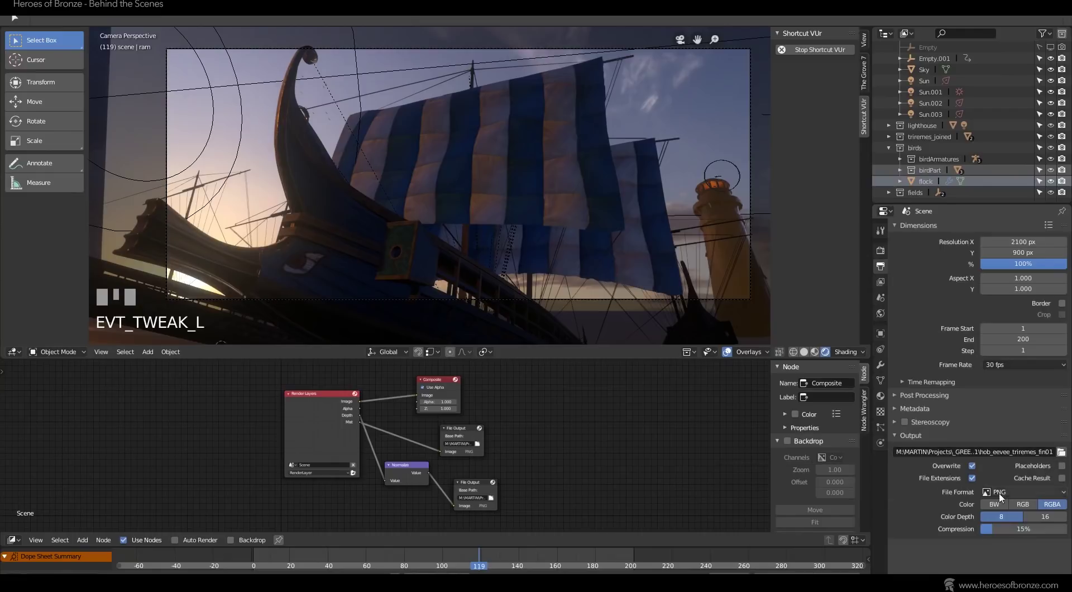
Check the view layer's Mist and Z passes and examine how they feed the File Output nodes in the compositor.
left_click(882, 282)
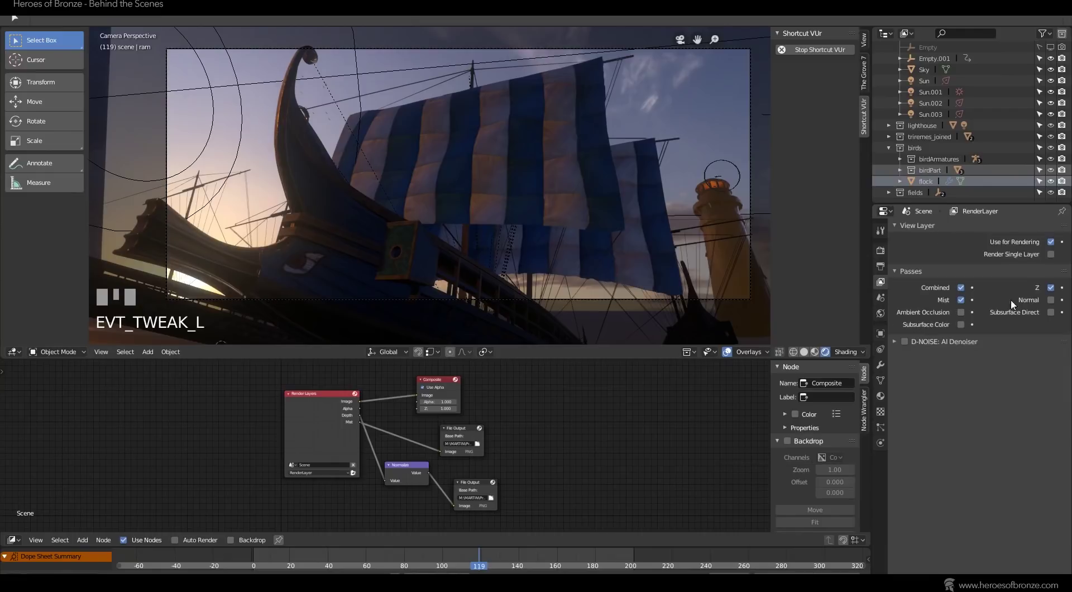
left_click(1051, 287)
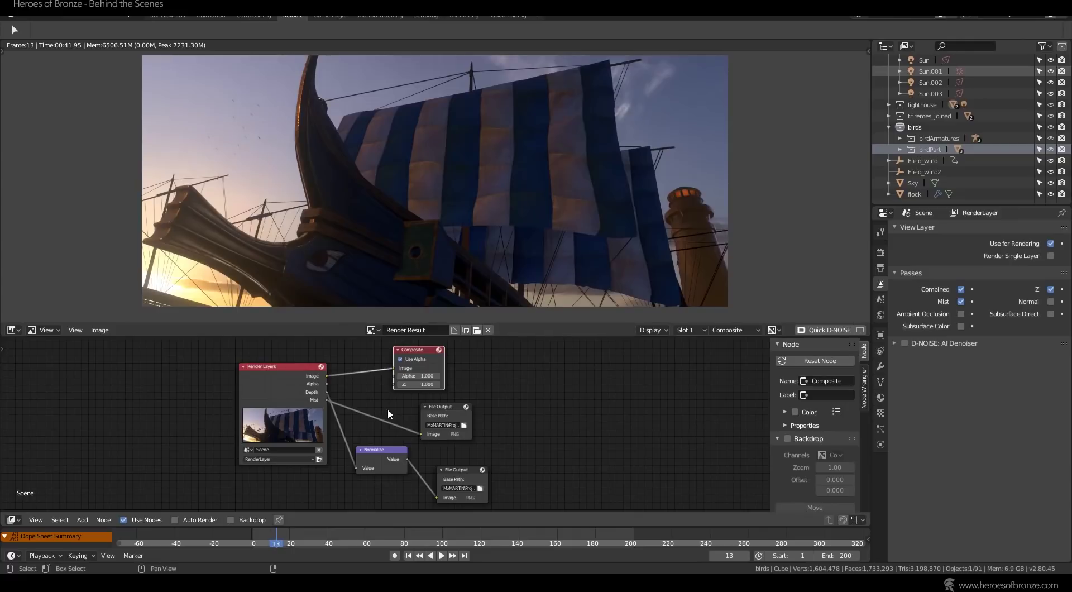
scroll(532, 409, "up", 3)
mouse_move(537, 412)
middle_mouse_down()
mouse_move(553, 407)
mouse_move(533, 412)
middle_mouse_up()
scroll(548, 409, "down", 2)
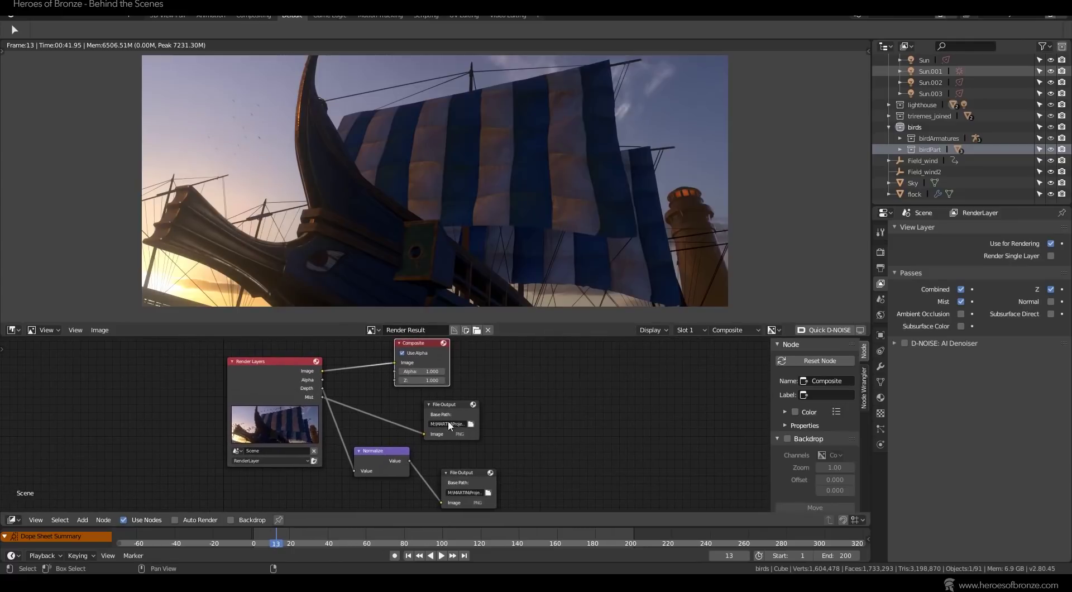
Move the Render Layers node away from the others, add another File Output node to the compositor and check its output folder.
left_click(14, 520)
left_click(53, 470)
left_click_drag(287, 376, 244, 376)
key("shift+a")
left_click(535, 379)
type("file")
key("Return")
left_click_drag(548, 419, 282, 377)
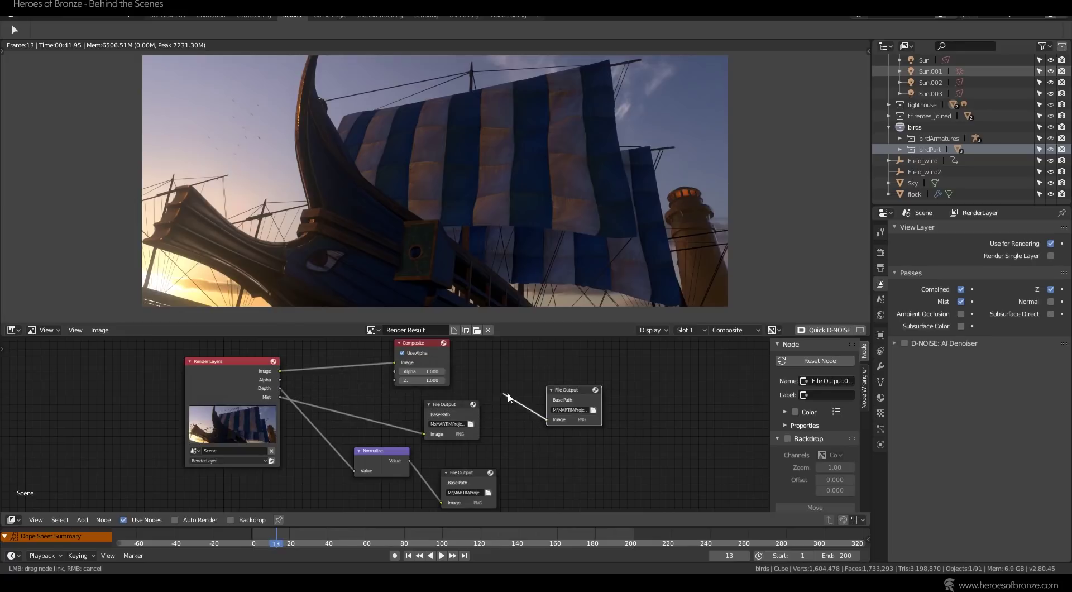
left_click(594, 410)
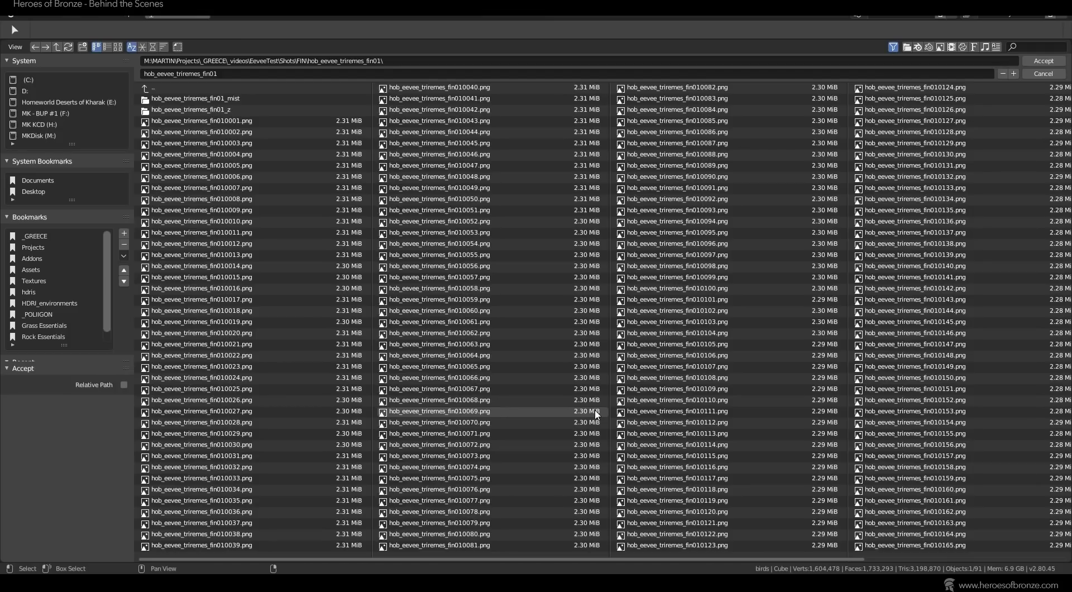
key("Return")
Move the Normalize node and its File Output closer to Render Layers, and link Normalize's Value output to the Composite node's Image input.
left_click_drag(367, 451, 331, 444)
left_click(444, 472)
left_click_drag(443, 472, 409, 466)
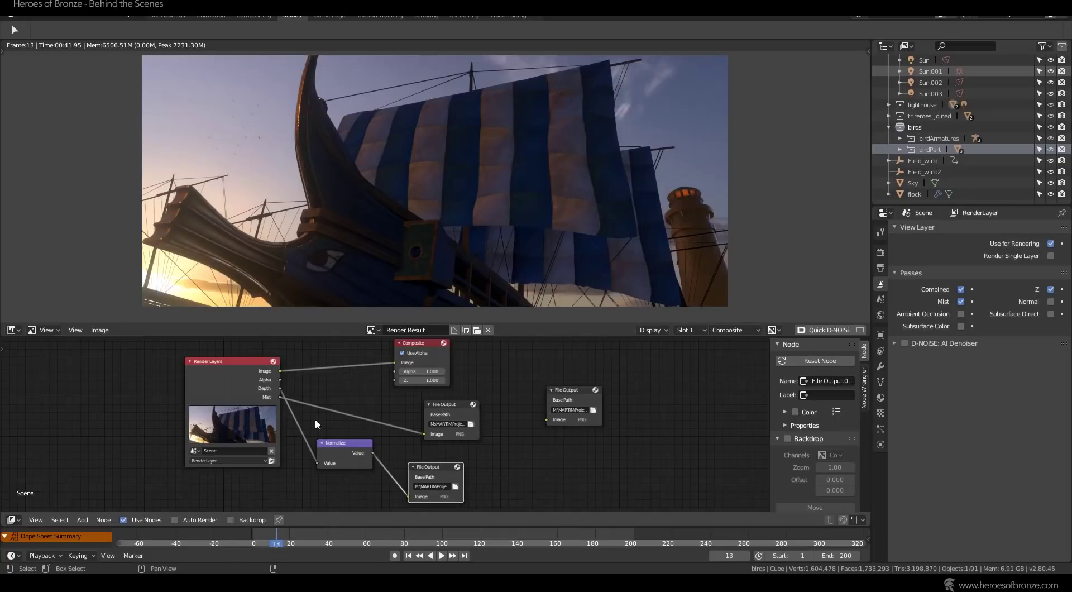
left_click(339, 453)
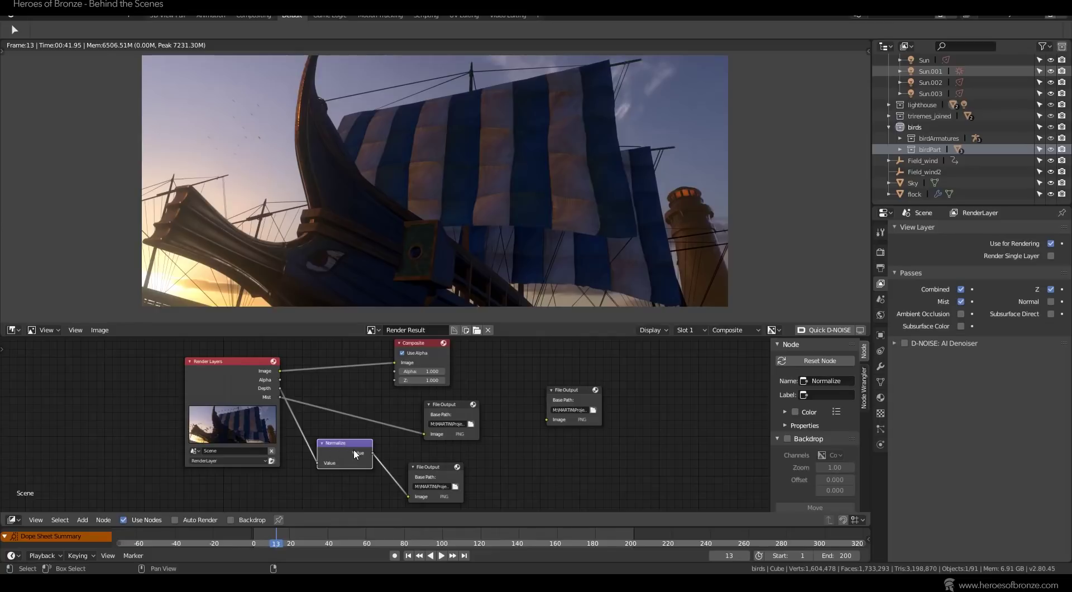
left_click_drag(372, 453, 394, 363)
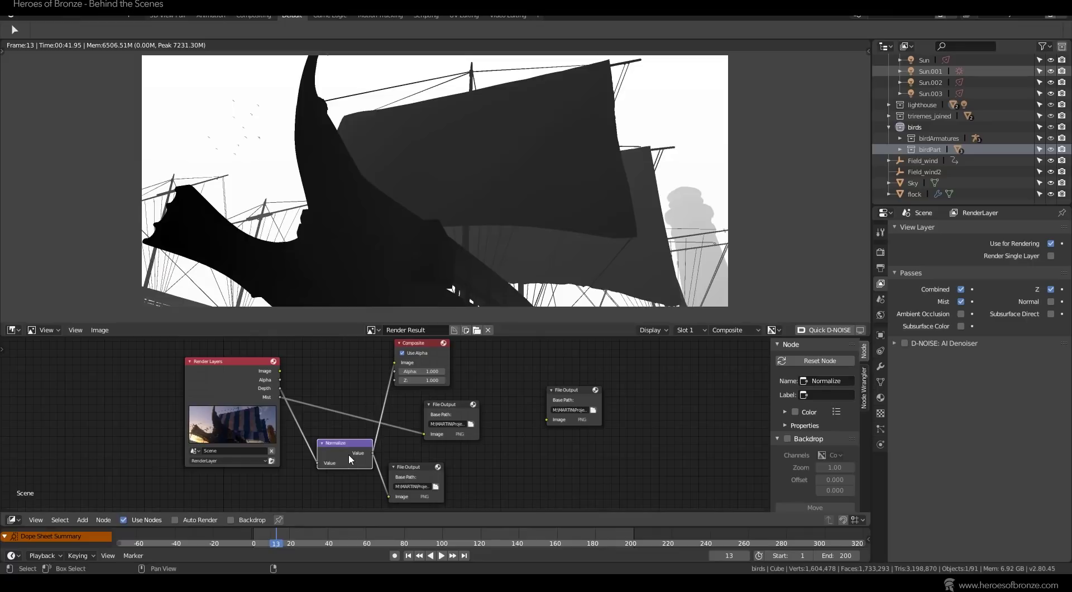
Compare the depth pass with the Normalize node muted and unmuted.
key("m")
key("m")
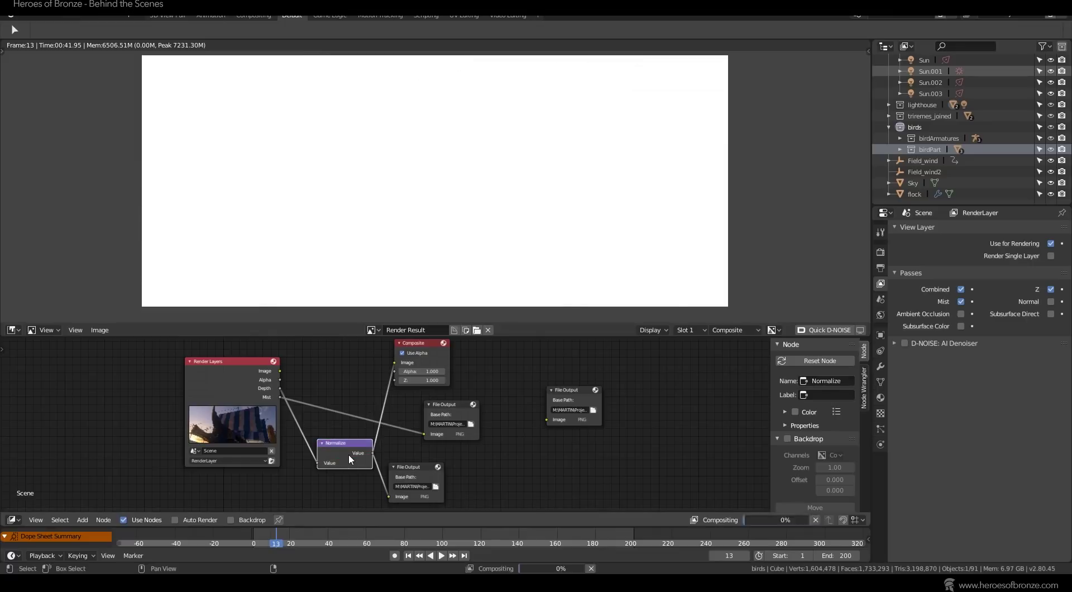
key("m")
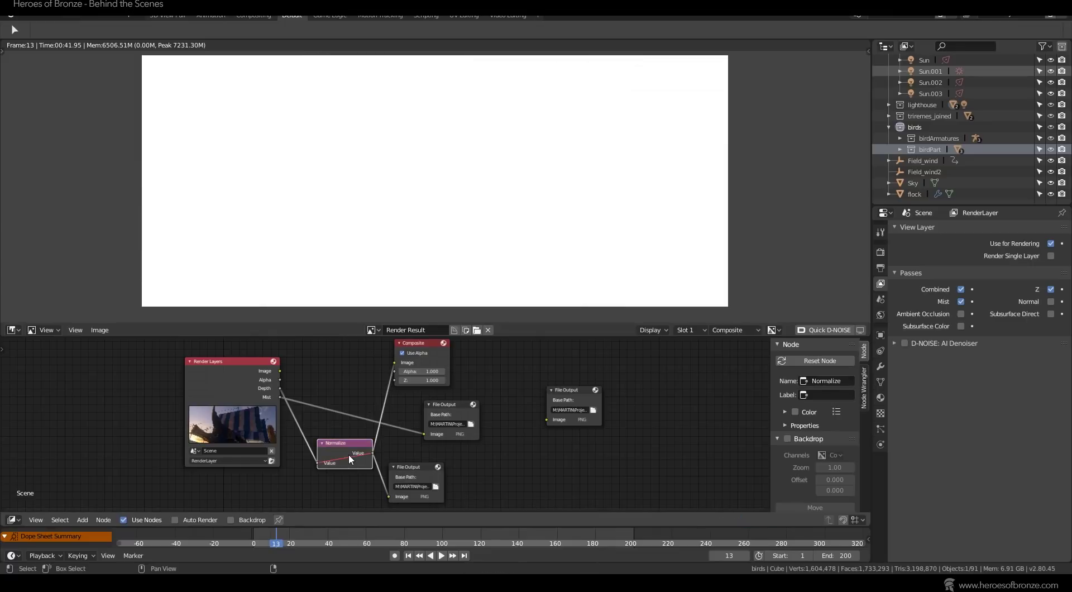
key("m")
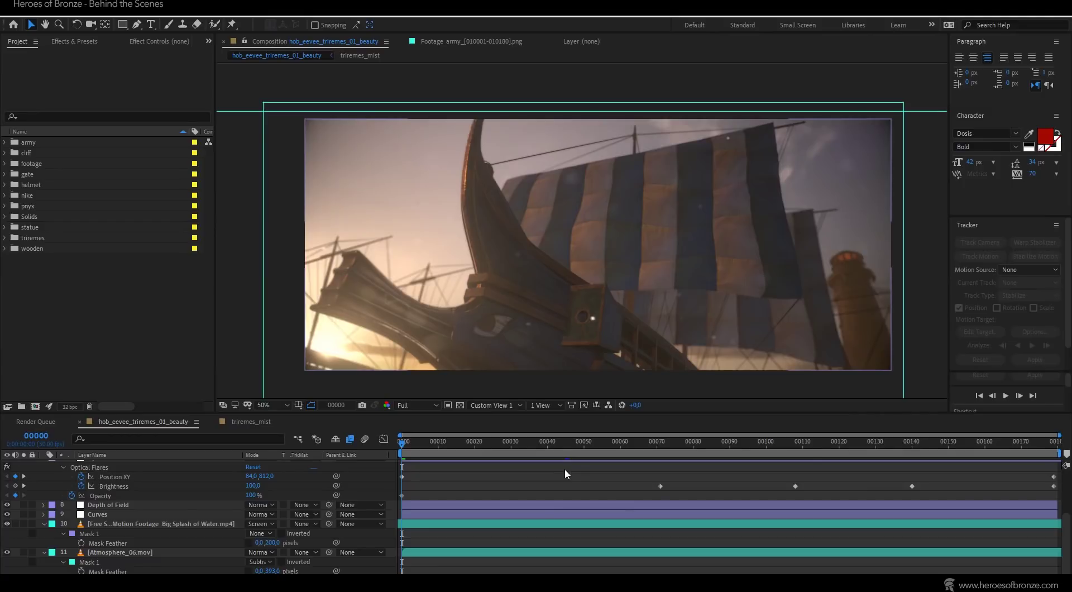
In After Effects, compare the graded composition with the raw render and solo the Atmosphere_06.mov layer.
left_click(493, 488)
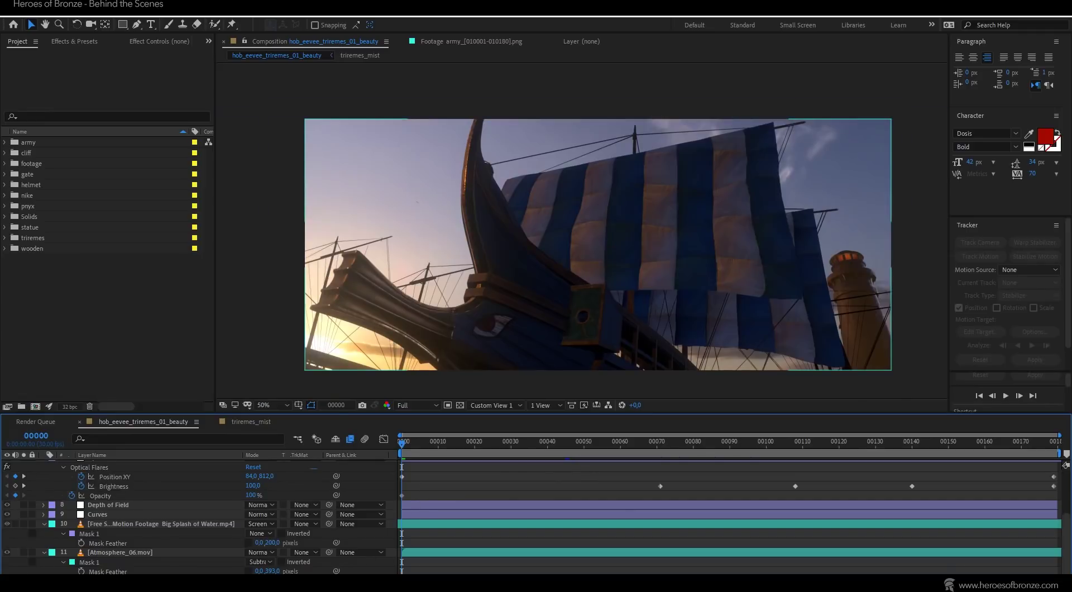
key("ctrl+z")
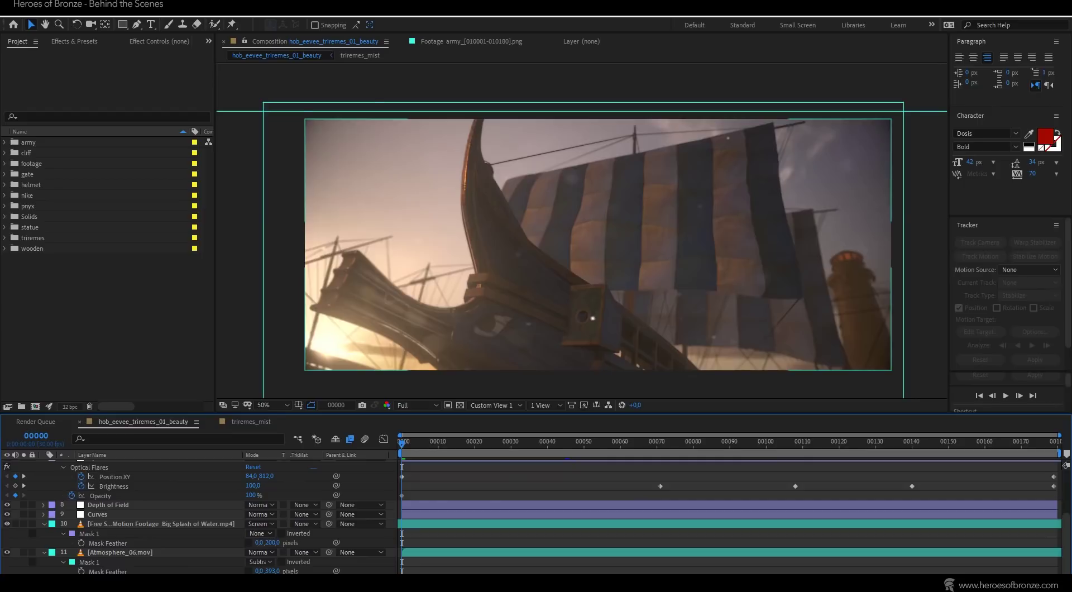
left_click(23, 552)
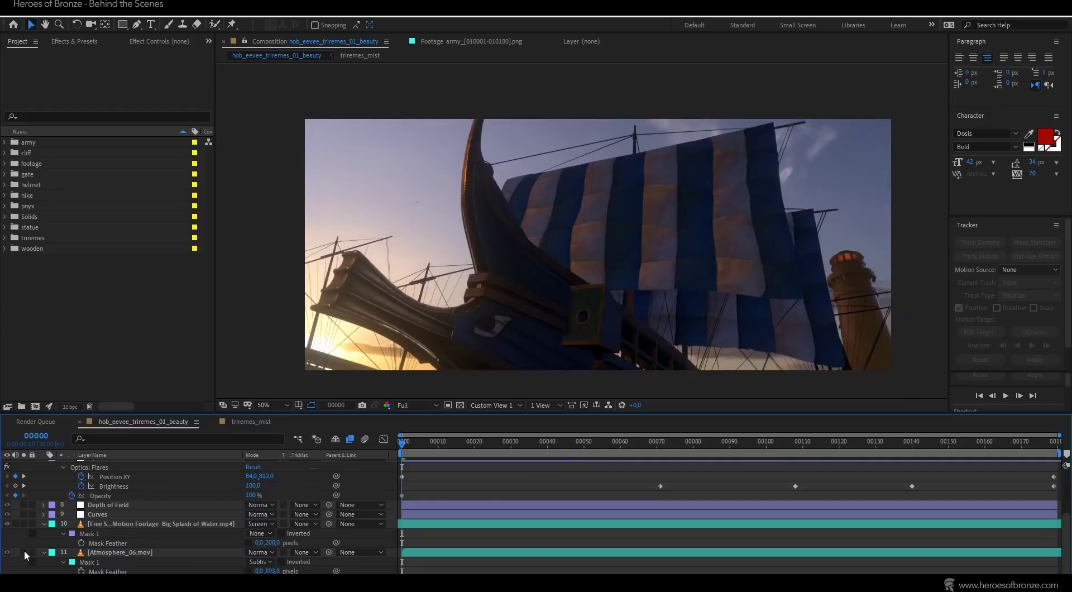
left_click(24, 552)
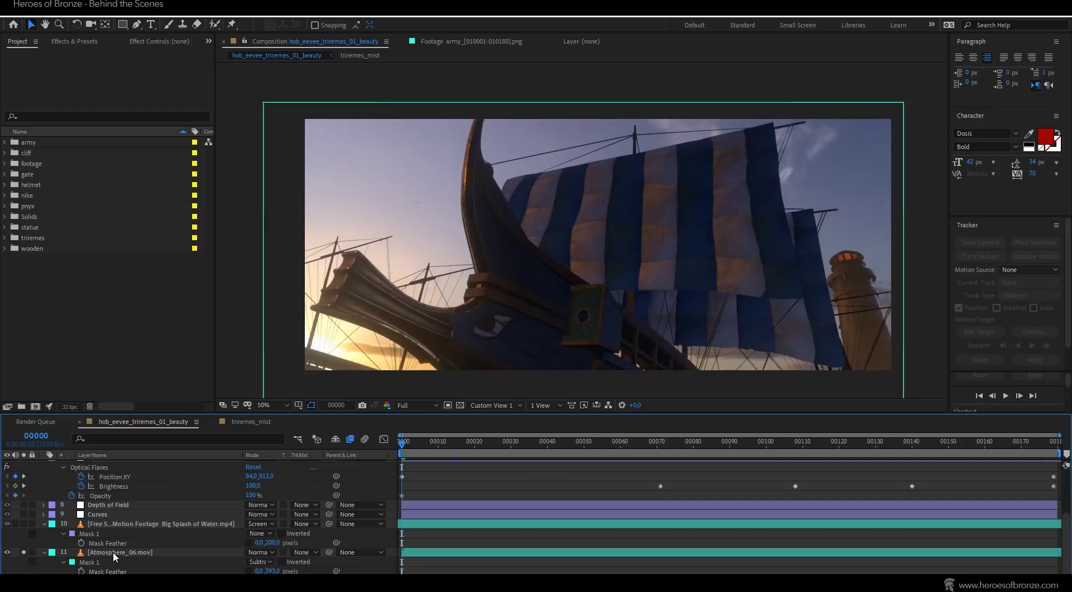
Open the Atmosphere_06.mov layer on its own, scrub through its fog footage and return to the composition.
double_click(113, 551)
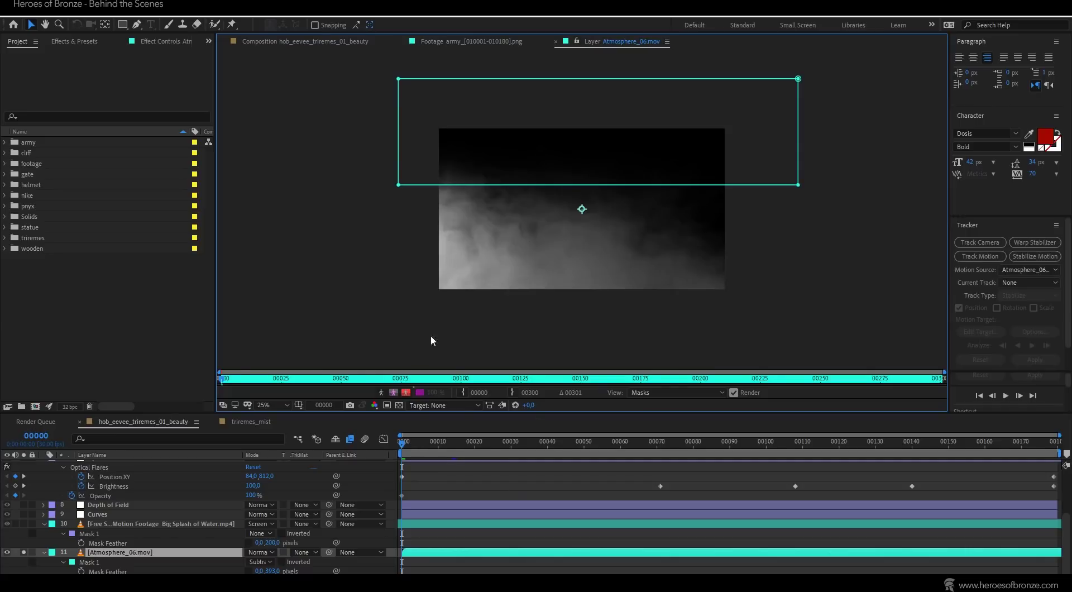
left_click(408, 379)
left_click_drag(414, 382, 356, 378)
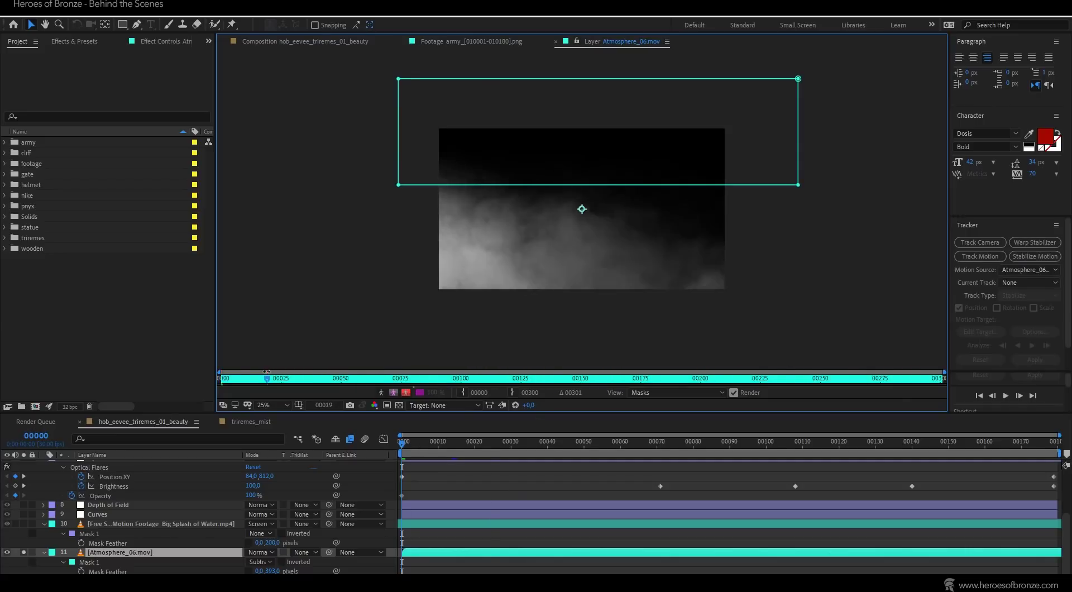
left_click(321, 40)
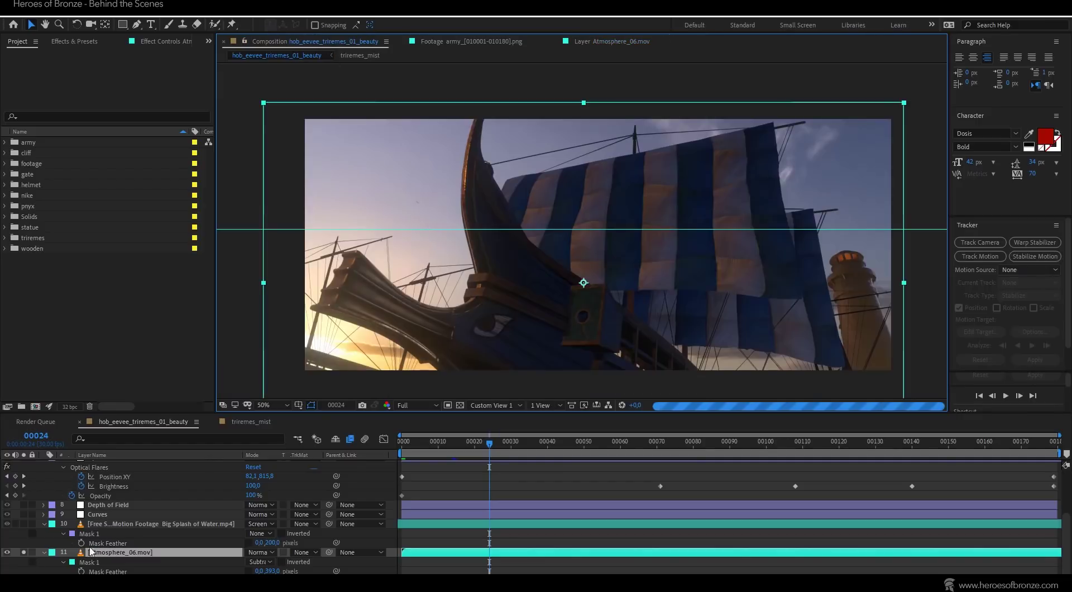
Solo the Big Splash of Water layer, preview its source footage and scrub the composition, ending at frame 12.
left_click(127, 525)
left_click(23, 524)
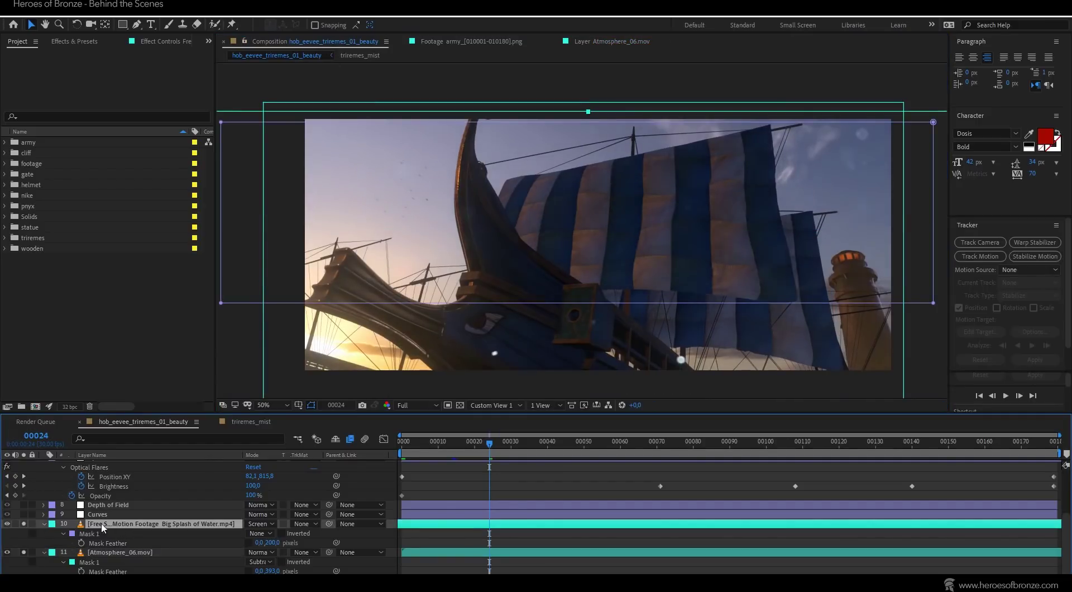
double_click(130, 525)
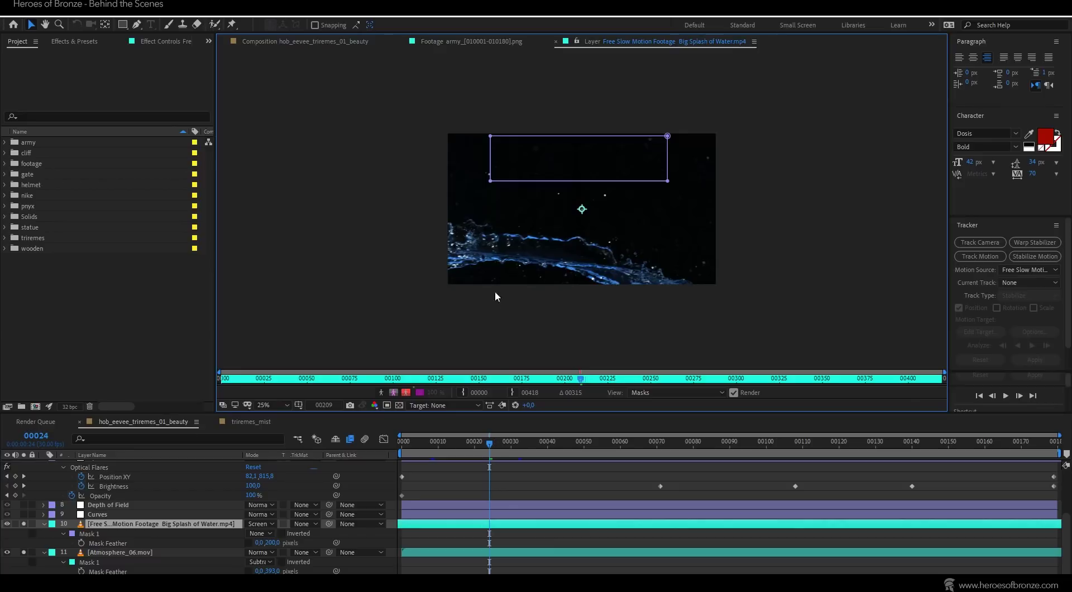
left_click_drag(462, 380, 504, 384)
left_click(340, 44)
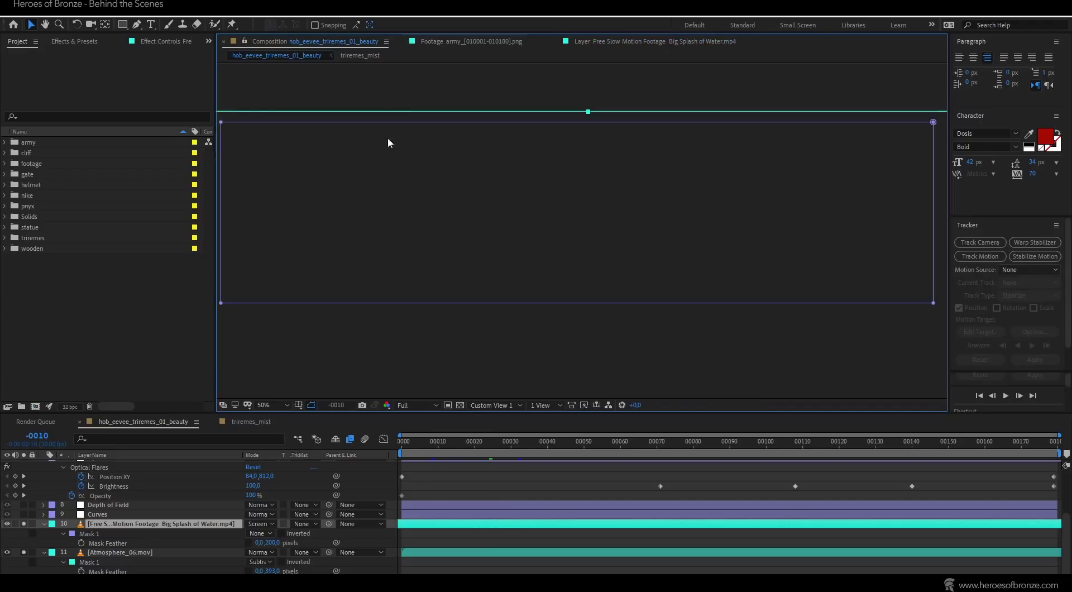
left_click_drag(439, 444, 556, 447)
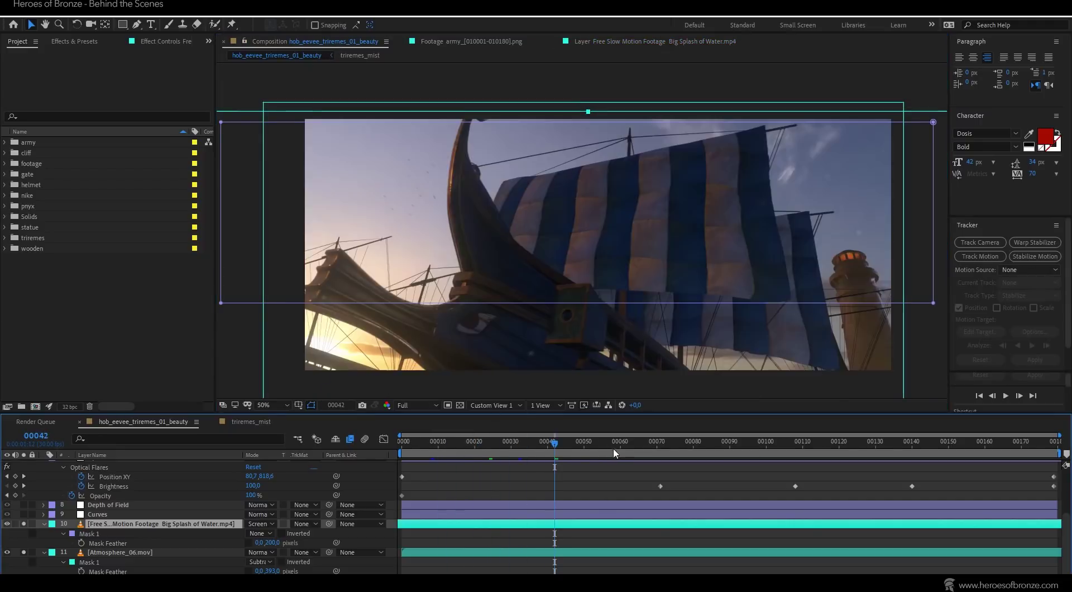
left_click(444, 445)
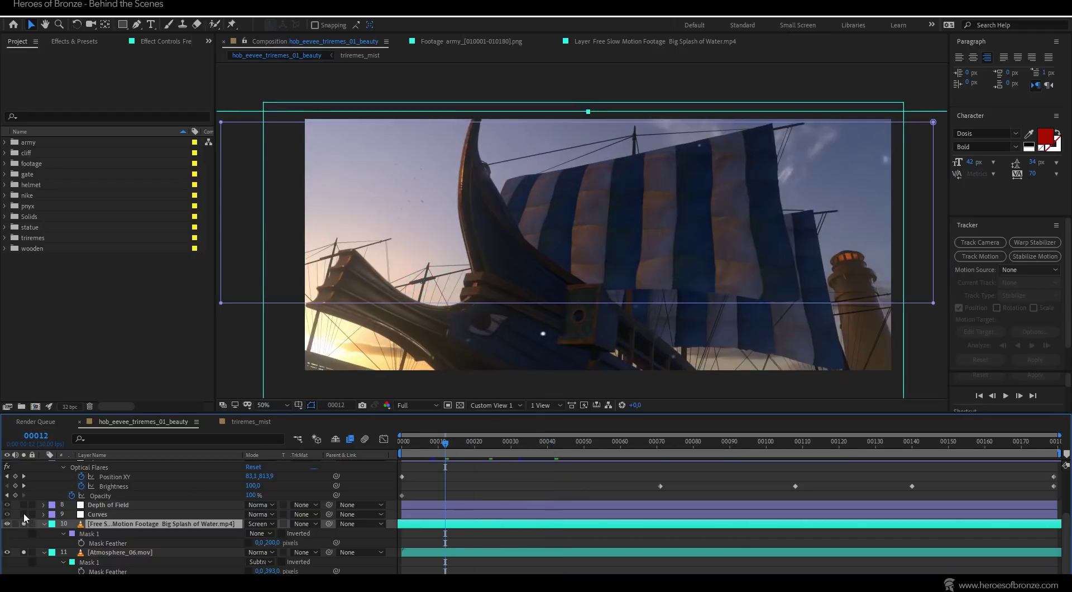
Solo the Curves and Depth of Field layers, view their effect settings and compare the shot with Depth of Field off and on.
left_click(109, 514)
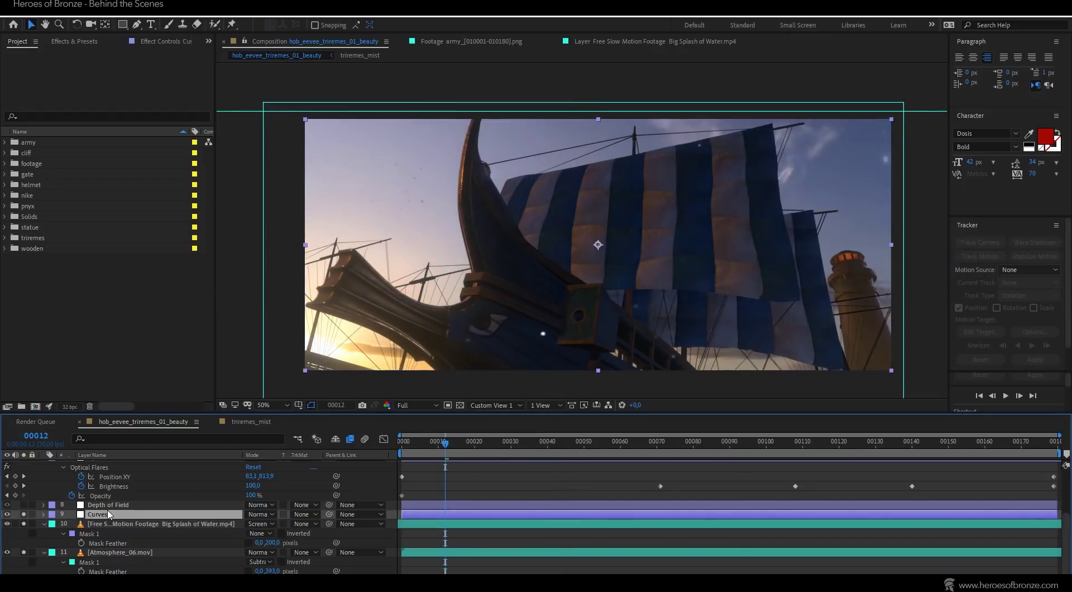
left_click(148, 41)
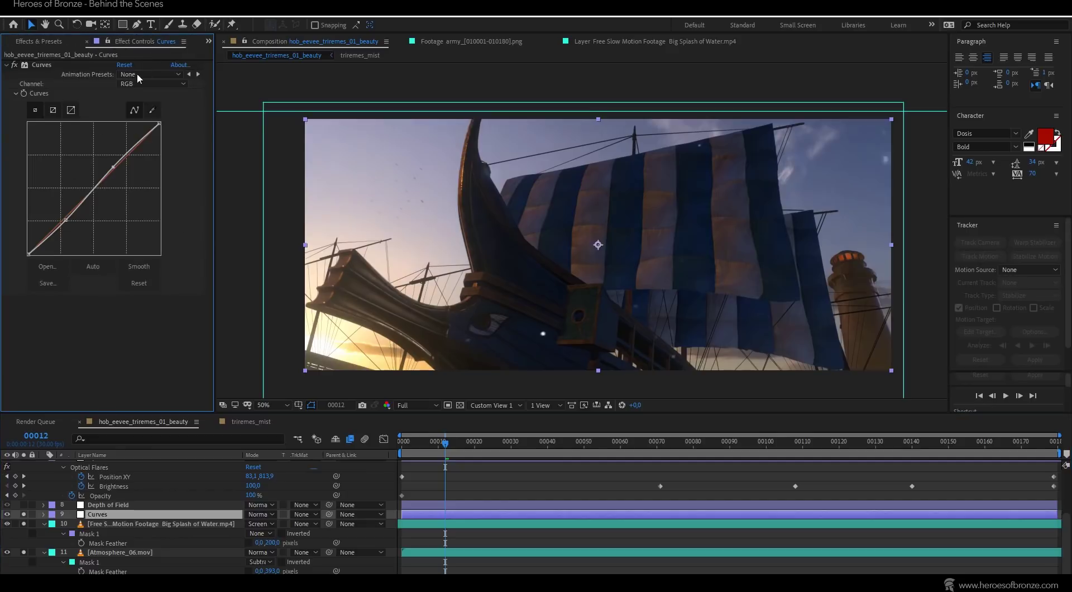
left_click(112, 505)
left_click(24, 505)
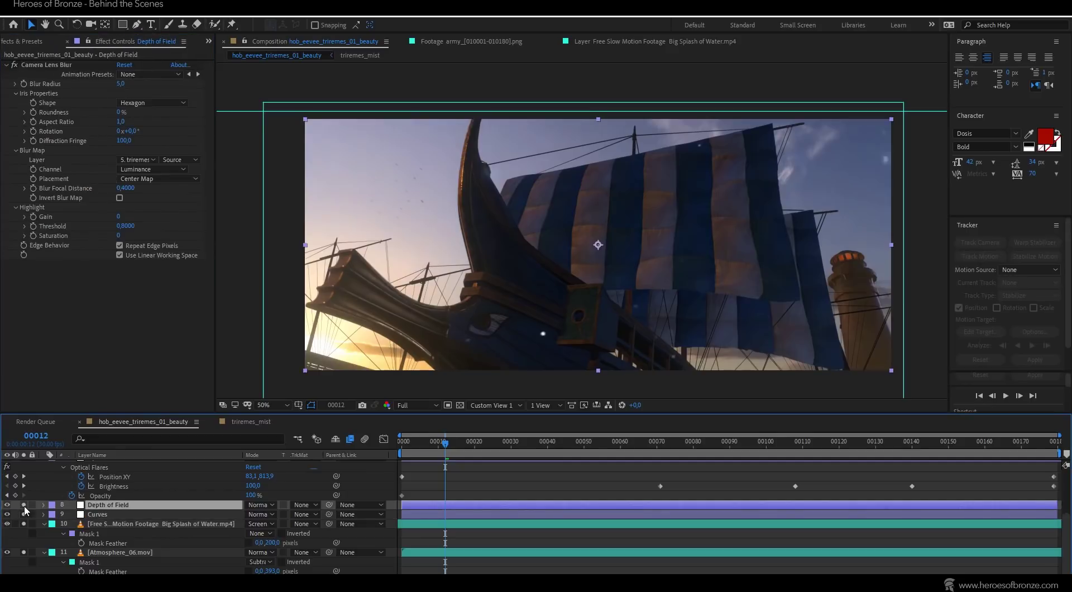
left_click(24, 506)
left_click(24, 506)
left_click(25, 506)
left_click(25, 506)
left_click(25, 506)
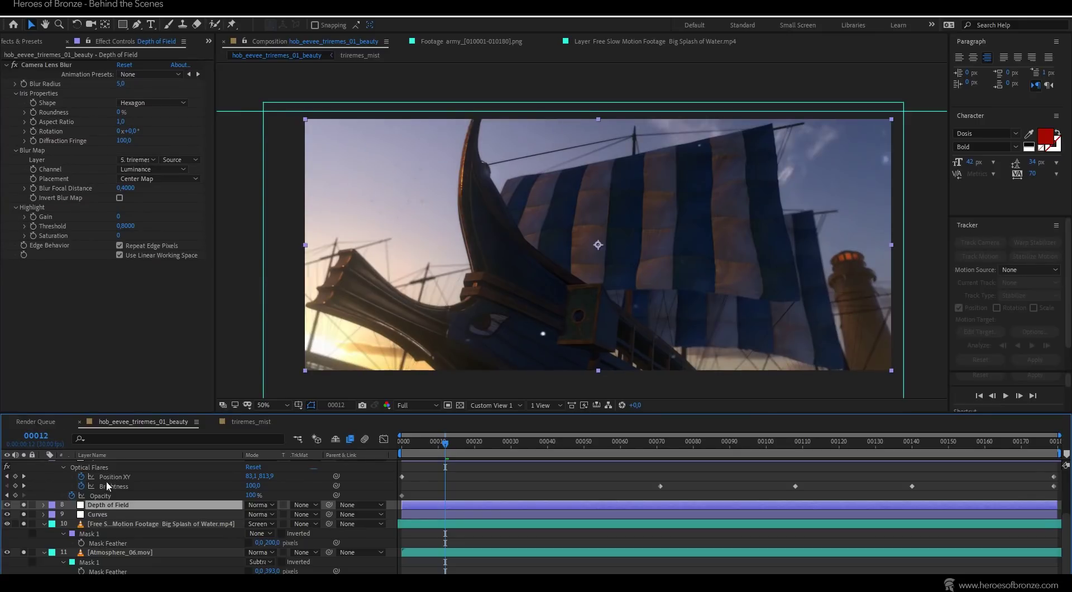
Examine the Camera Lens Blur effect's blur map layer alongside the triremes_mist layer in the composition.
scroll(111, 491, "up", 2)
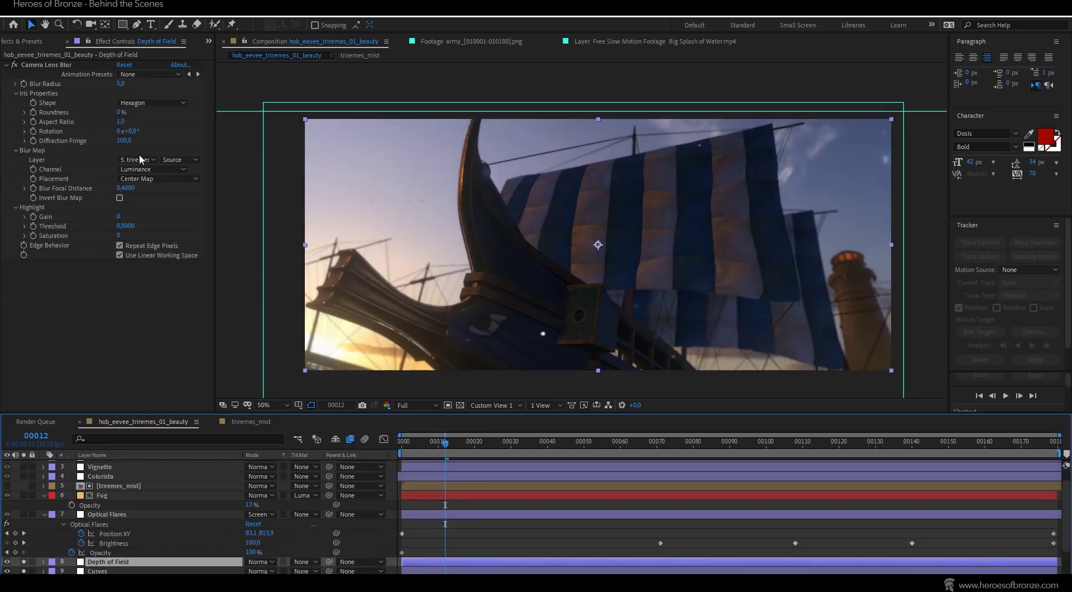
left_click(139, 157)
left_click(36, 153)
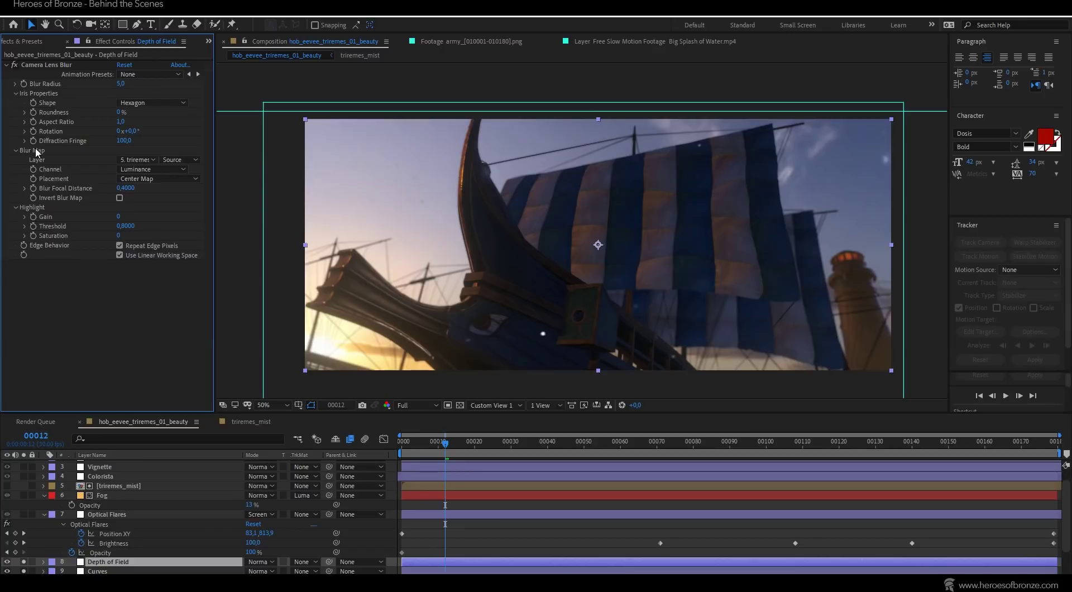
Open the triremes_mist composition, scrub its mist pass to frame 122, and return to the beauty composition's Camera Lens Blur blur map settings.
left_click(126, 485)
double_click(116, 485)
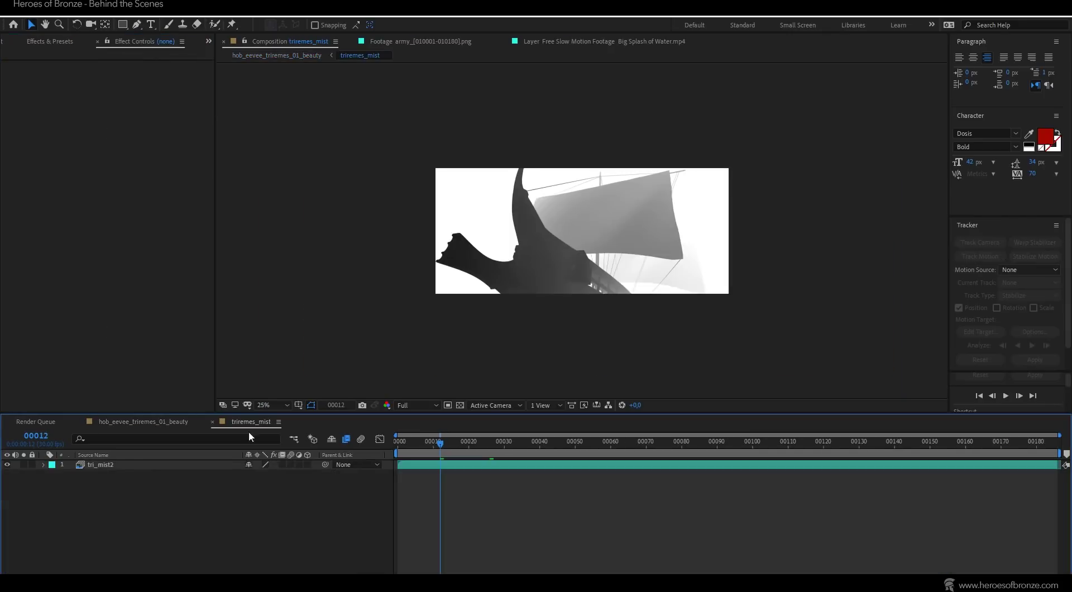
left_click_drag(454, 446, 831, 446)
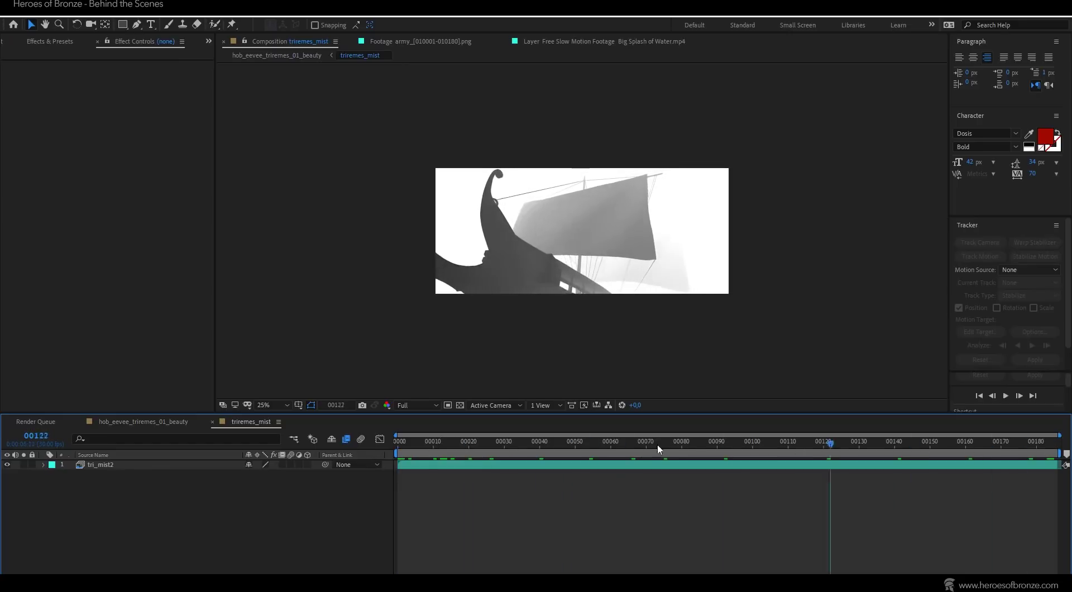
left_click(274, 55)
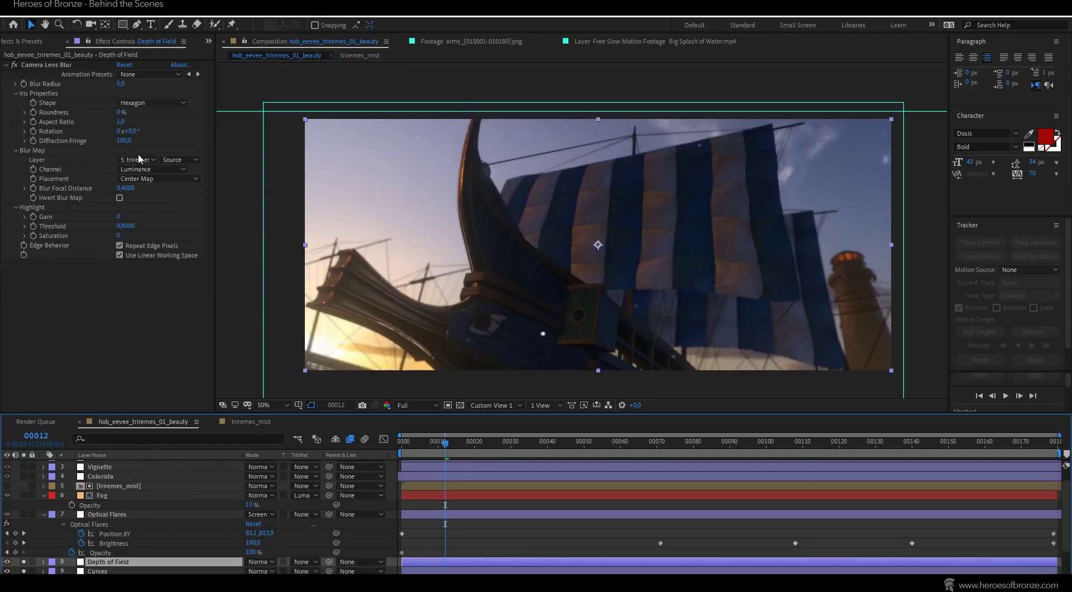
left_click(144, 161)
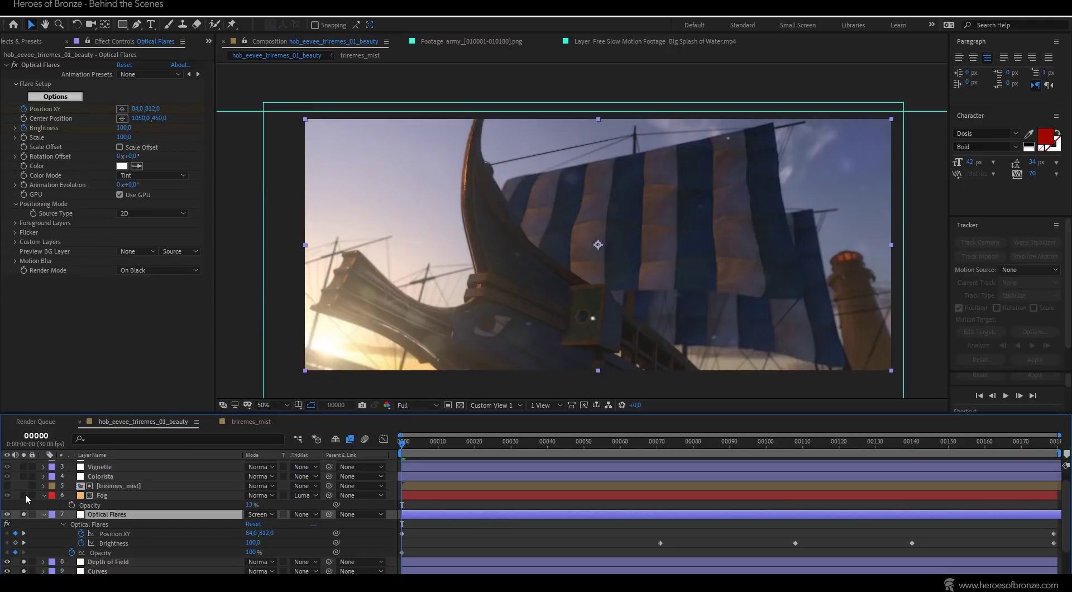
Solo the Fog layer and view its orange solid's settings without changing them, along with its Opacity property.
left_click(26, 495)
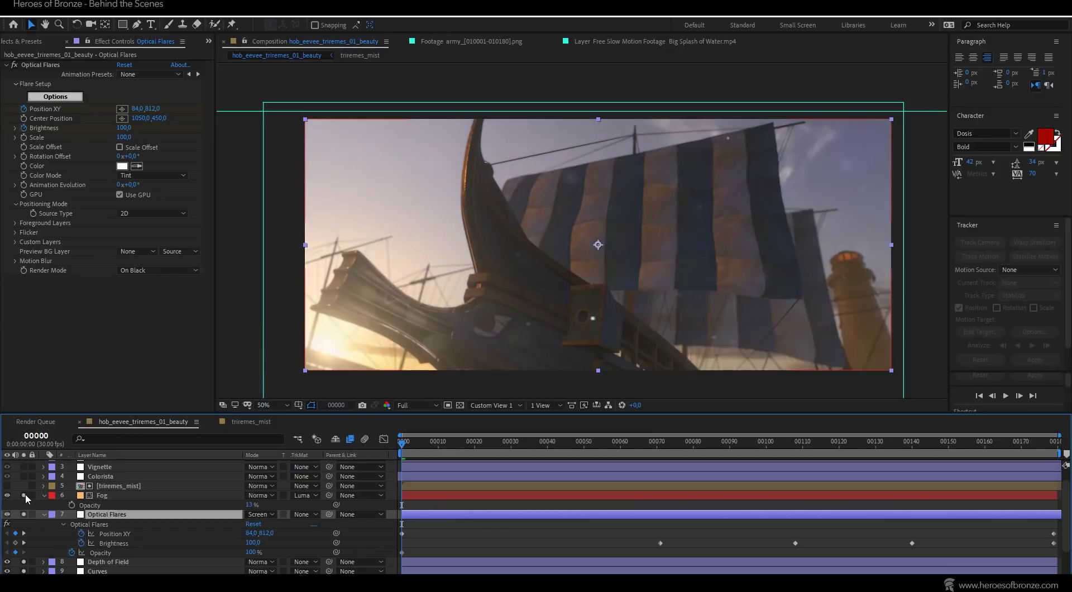
left_click(95, 495)
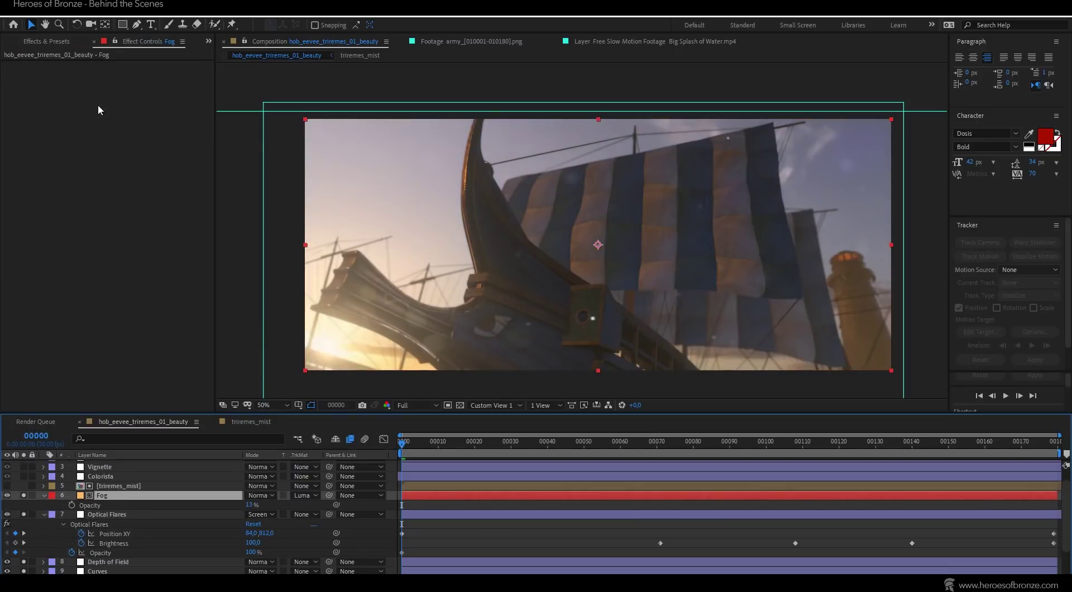
left_click(91, 17)
left_click(104, 37)
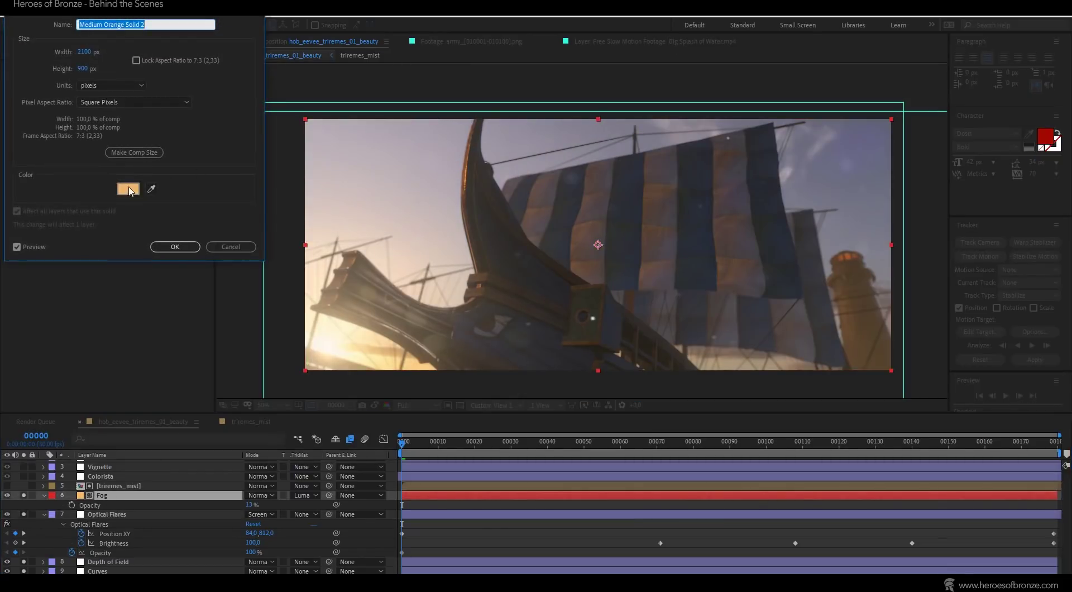
left_click(230, 246)
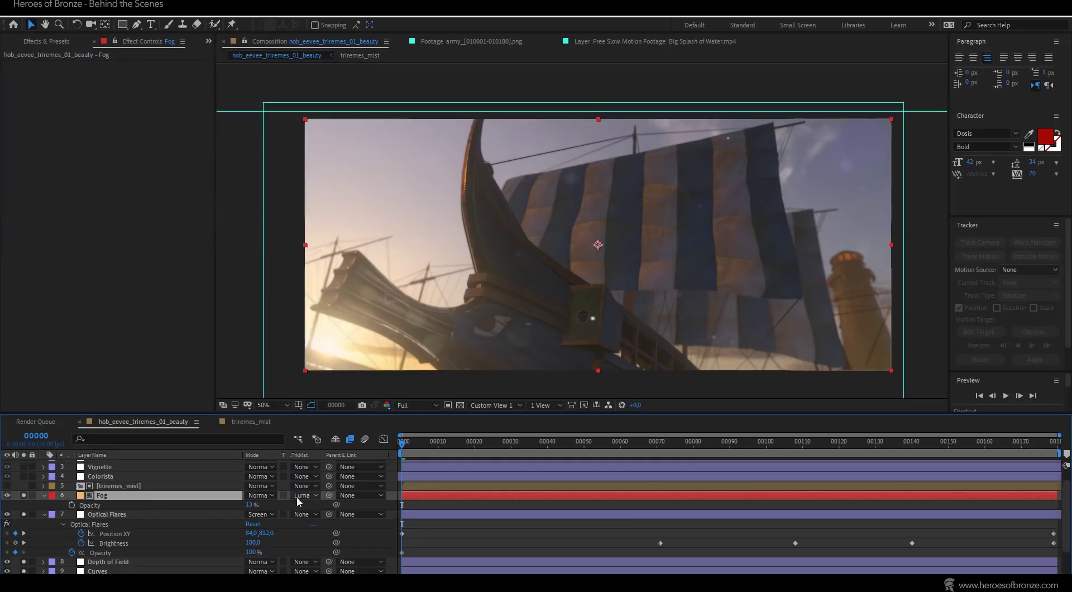
left_click(232, 505)
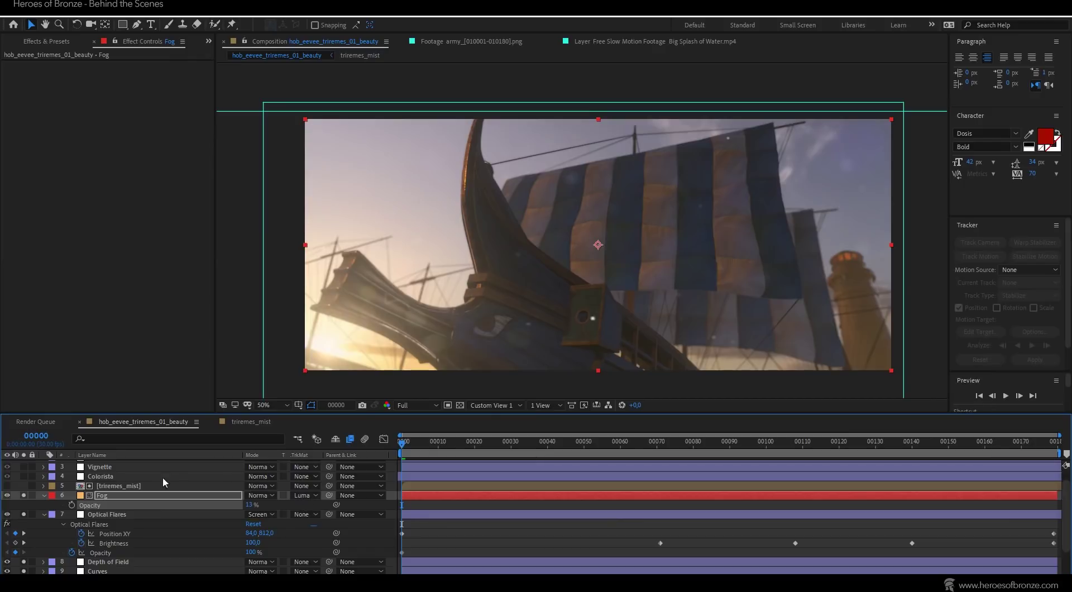
Examine the Fog layer's track matte options and the triremes_mist composition used as its luma matte.
left_click(123, 486)
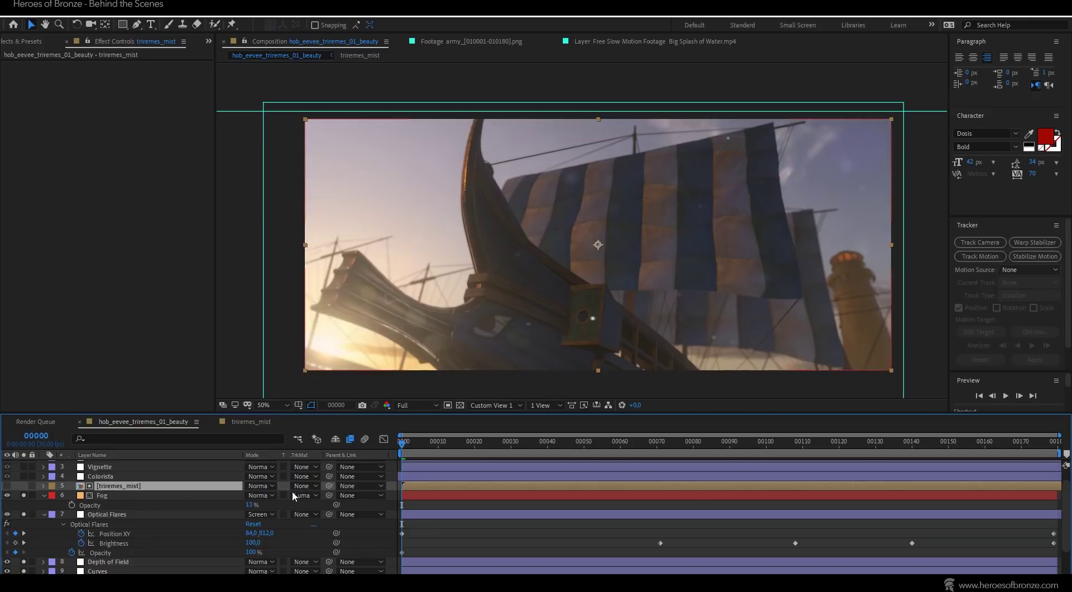
left_click(312, 496)
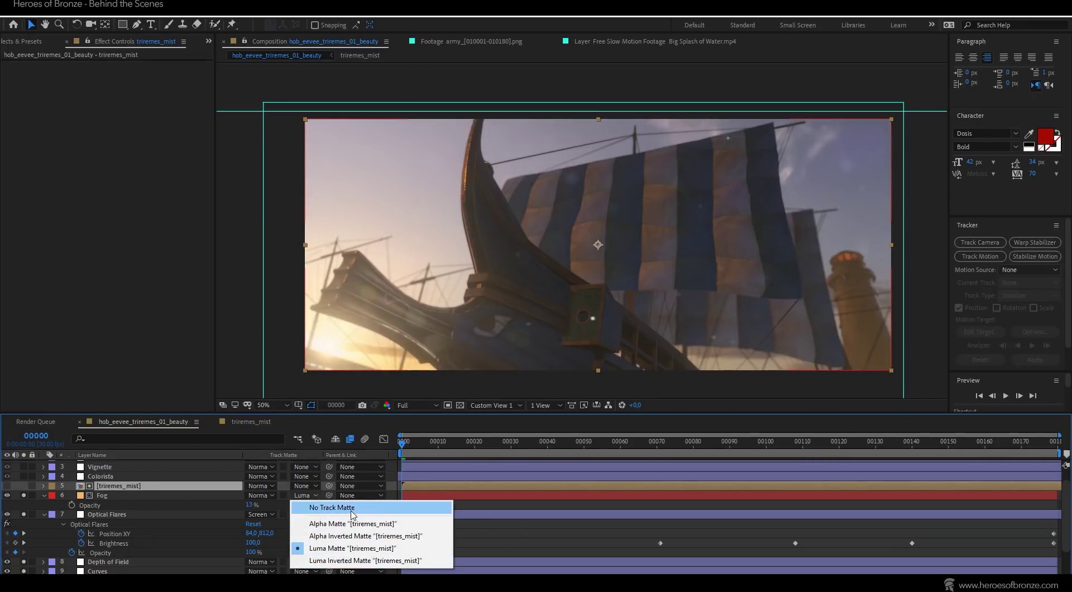
left_click(109, 495)
double_click(108, 487)
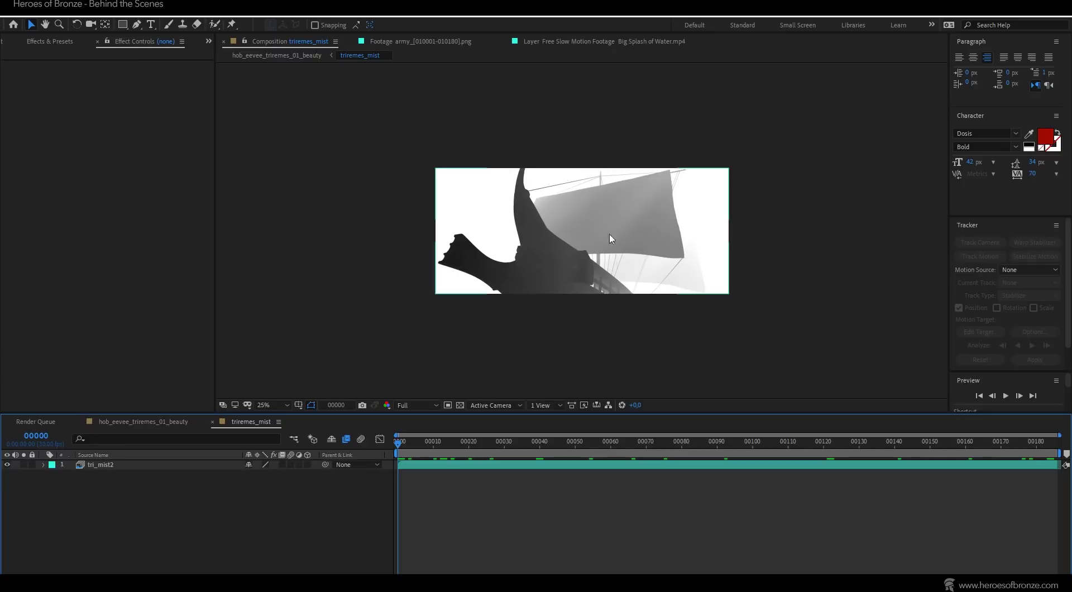
left_click(296, 55)
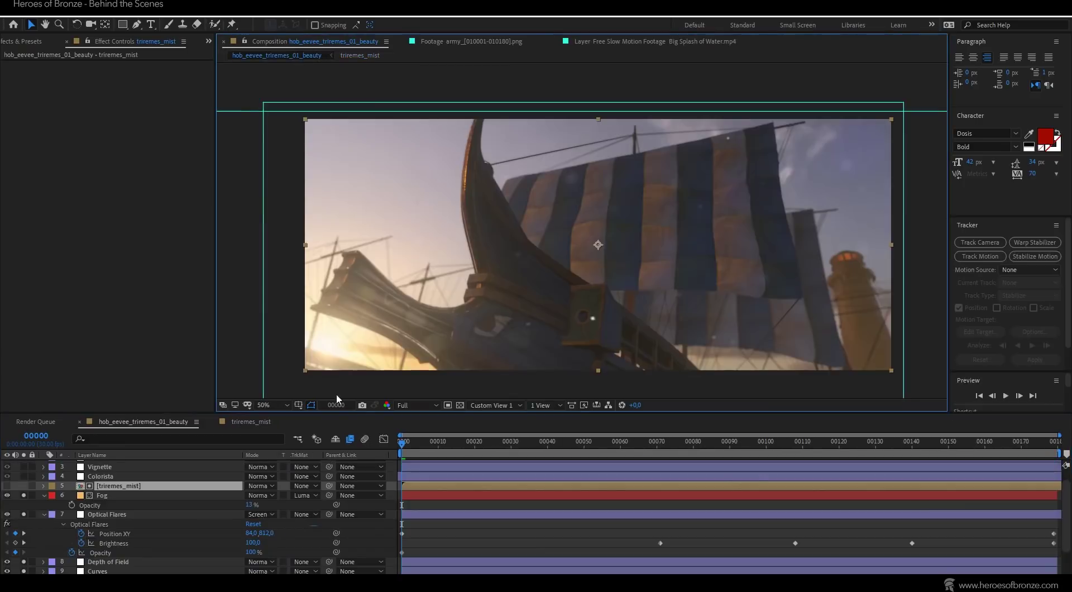
left_click(303, 495)
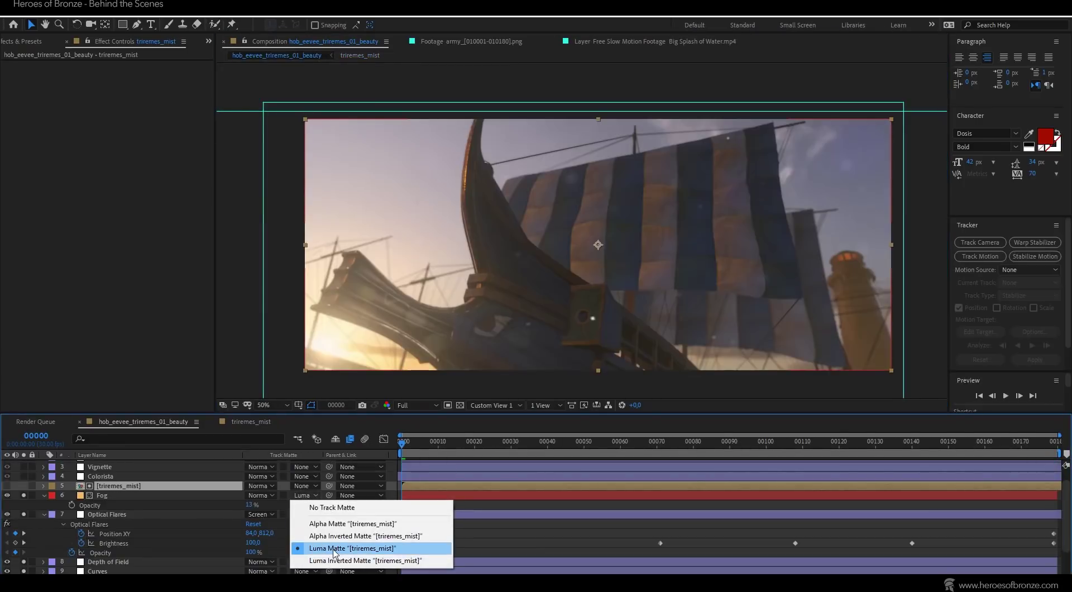
left_click(202, 514)
Compare the shot with the Colorista layer's solo off and on, leave it soloed, and solo the Vignette layer as well.
left_click(114, 475)
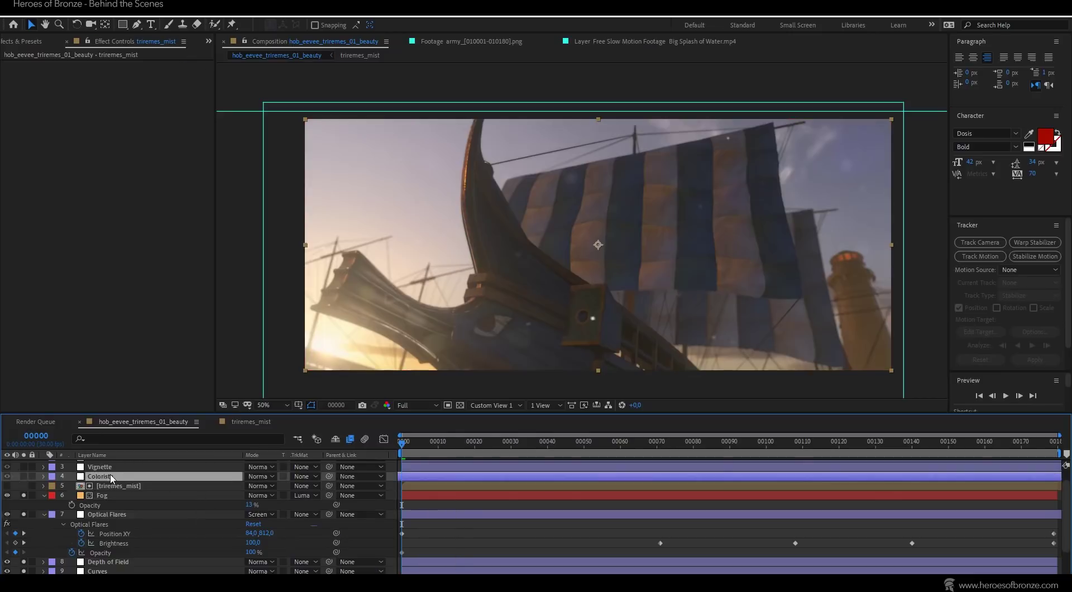
left_click(25, 476)
left_click(26, 476)
left_click(25, 476)
left_click(25, 475)
left_click(26, 475)
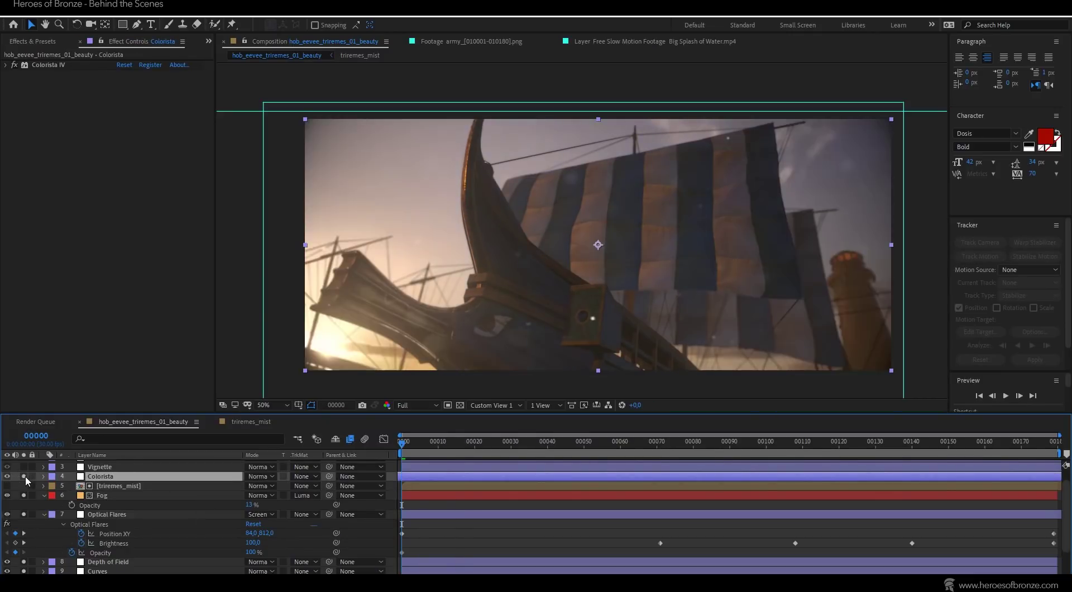
left_click(25, 476)
scroll(28, 474, "up", 1)
left_click(25, 482)
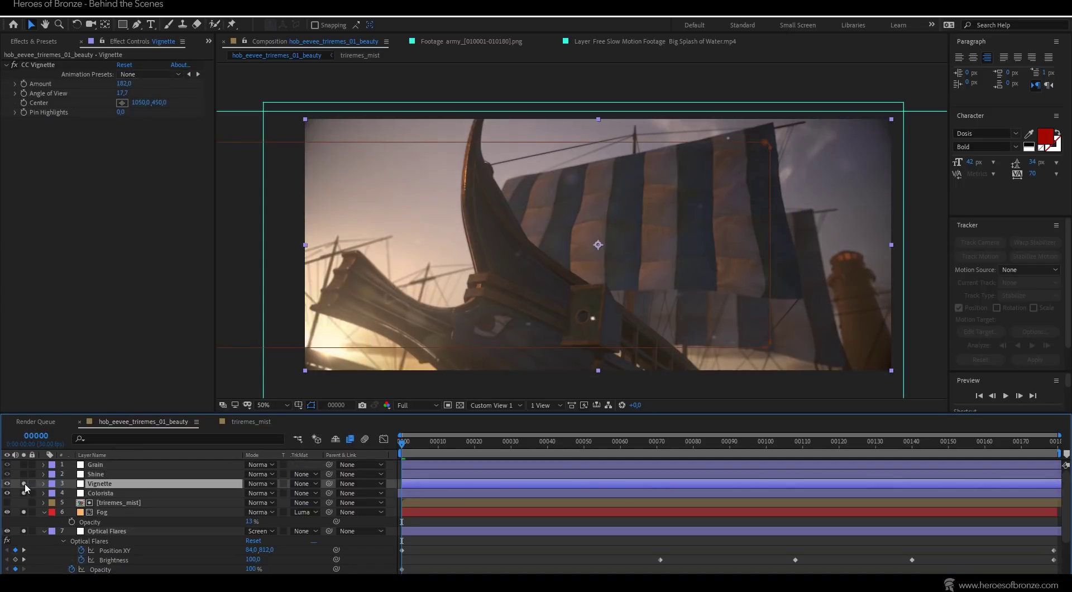
Compare the shot with the Shine layer's solo off and on, leave it soloed, and move to frame 45.
left_click(95, 474)
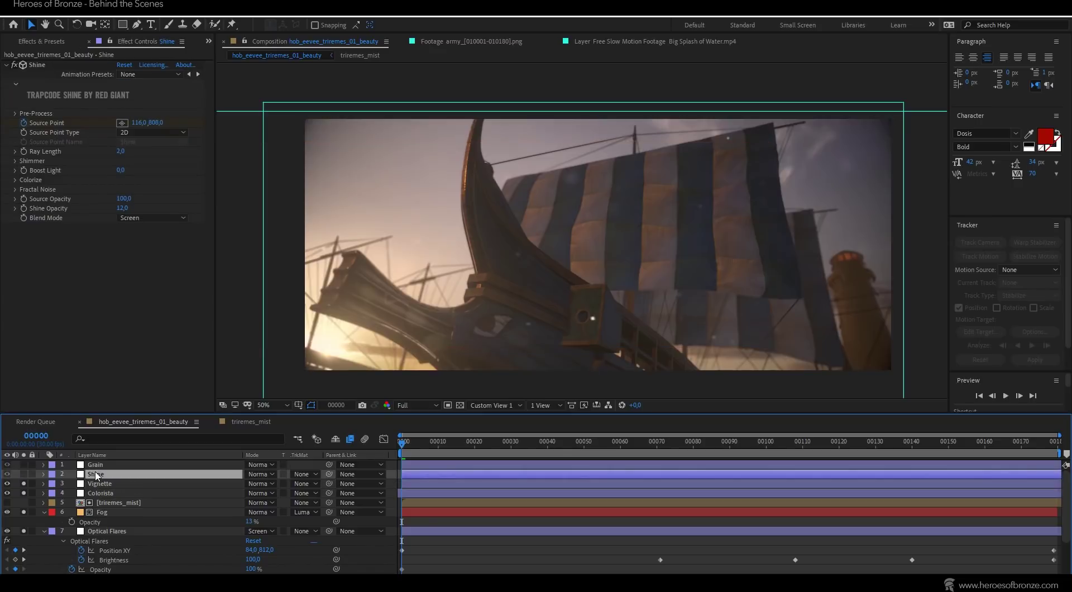
left_click(24, 474)
left_click(24, 474)
left_click(25, 474)
left_click(25, 474)
left_click(25, 474)
left_click(24, 474)
left_click(25, 474)
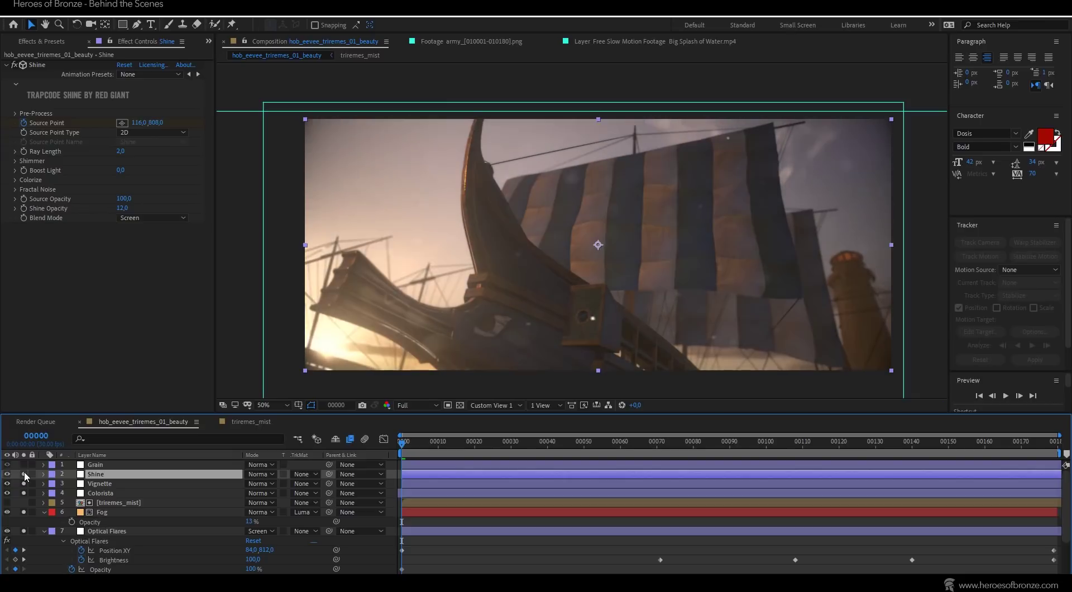
left_click(24, 474)
left_click(25, 474)
left_click(566, 444)
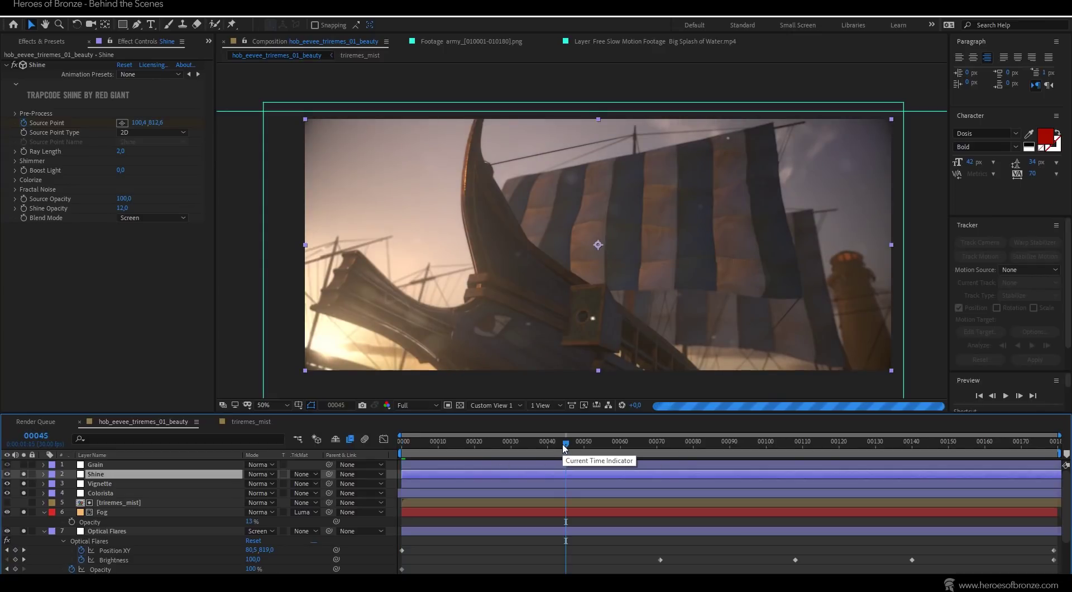
Try a Shine Opacity of 100 on the Shine effect and set it back to 12.
left_click(123, 208)
type("100")
key("Return")
left_click(122, 208)
type("12")
key("Return")
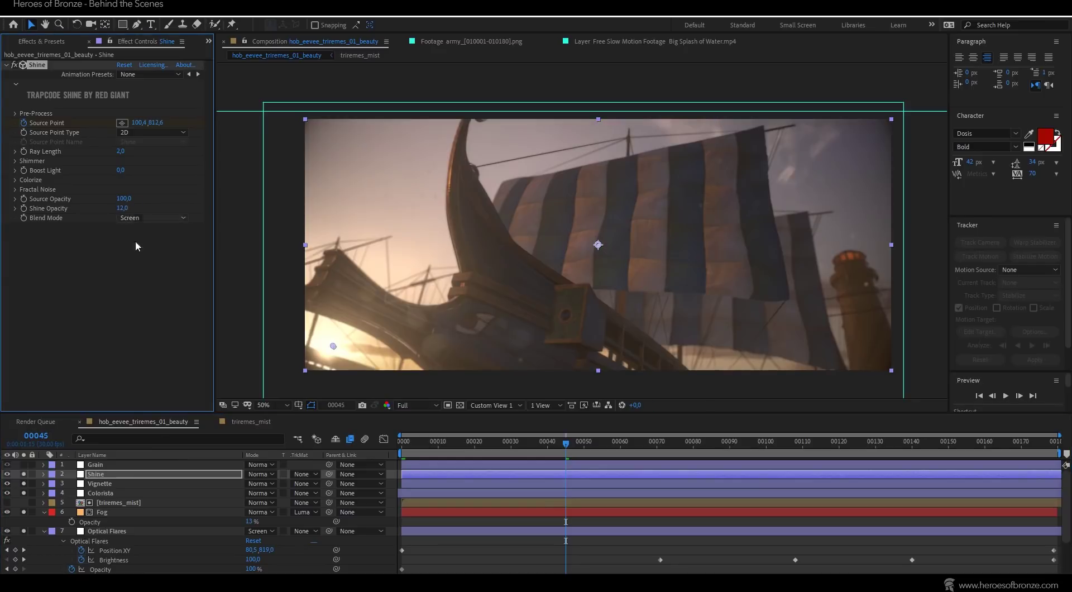
Examine the Grain layer's Add Grain effect up close on the ship's prow at 200% and view its viewing mode options.
left_click(101, 465)
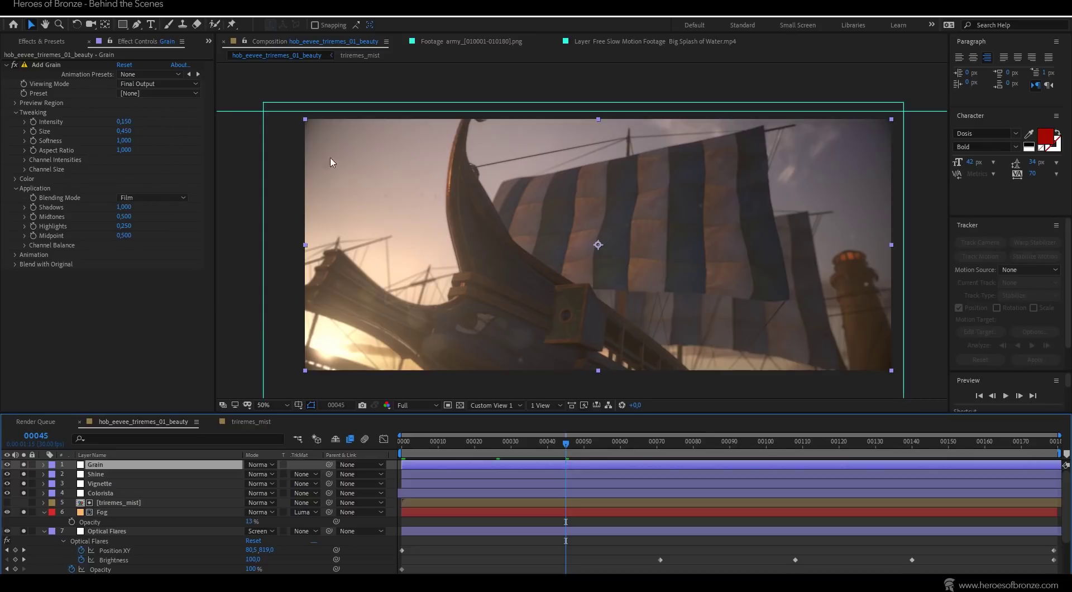
scroll(250, 142, "up", 1)
middle_click_drag(424, 207, 516, 228)
scroll(516, 228, "up", 1)
middle_click_drag(368, 198, 540, 223)
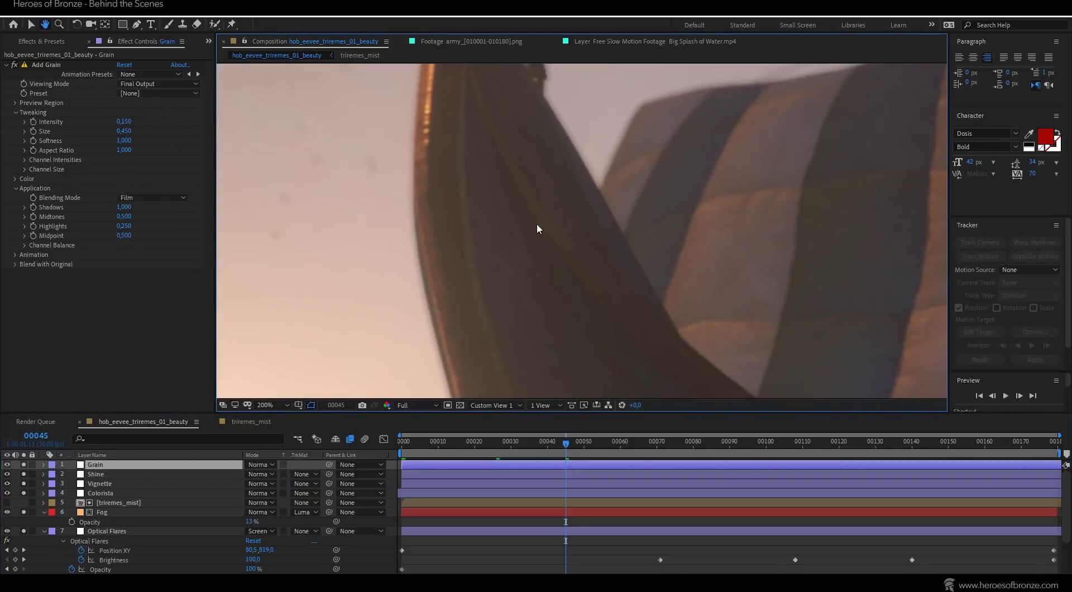
left_click(17, 68)
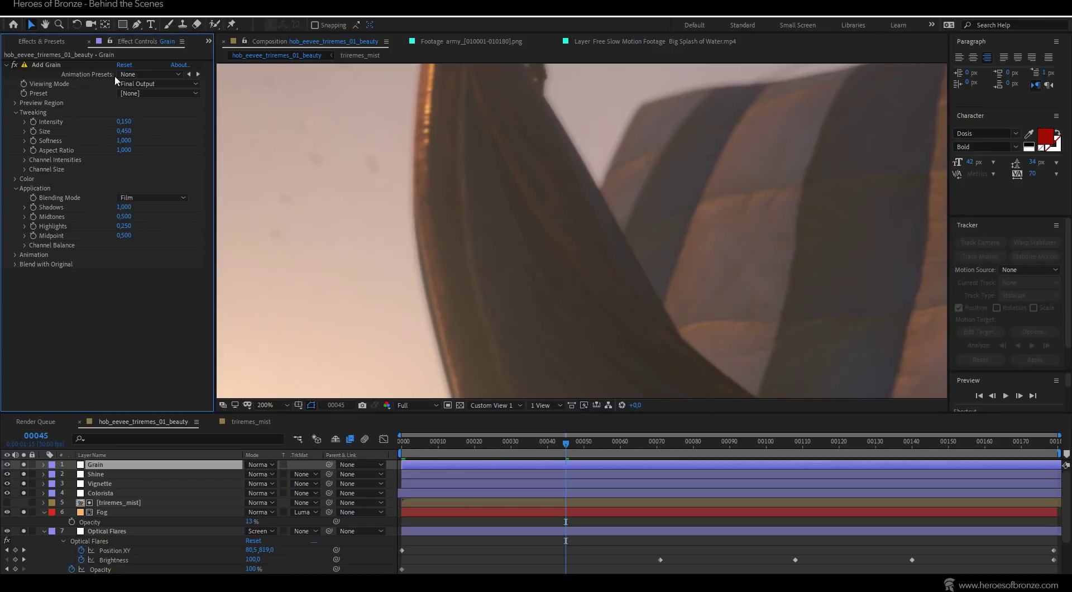
left_click(169, 84)
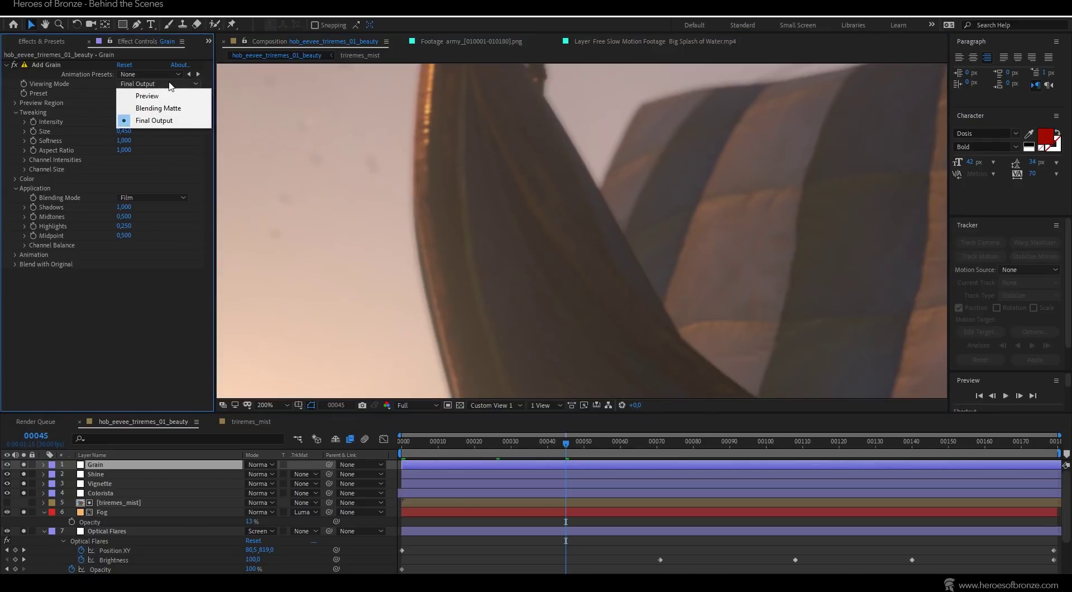
left_click(96, 316)
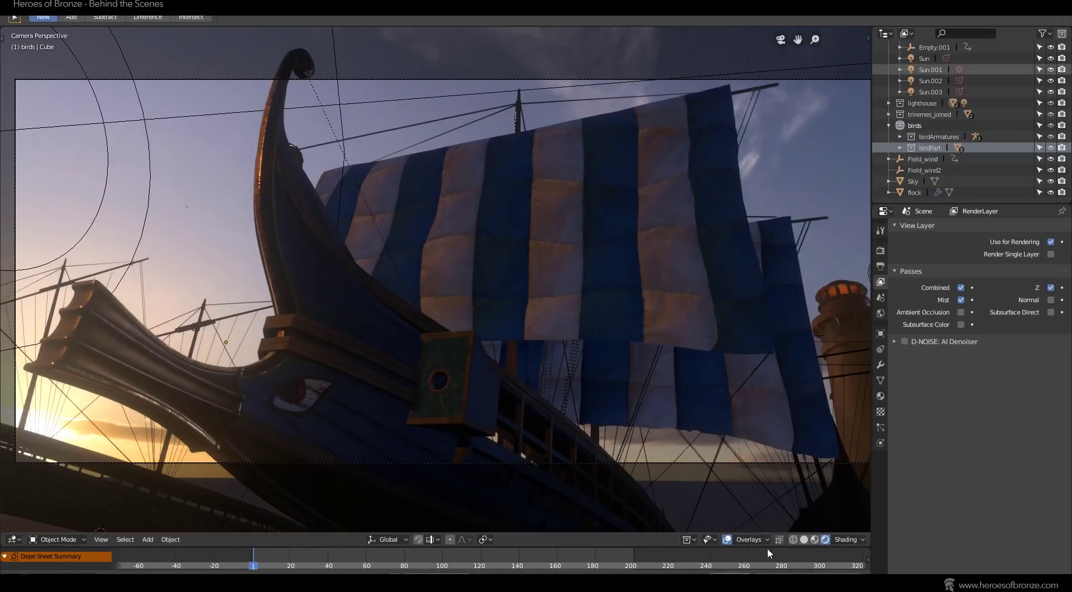
Switch to Blender, hide the viewport overlays and play the trireme animation in the rendered camera view.
left_click(727, 540)
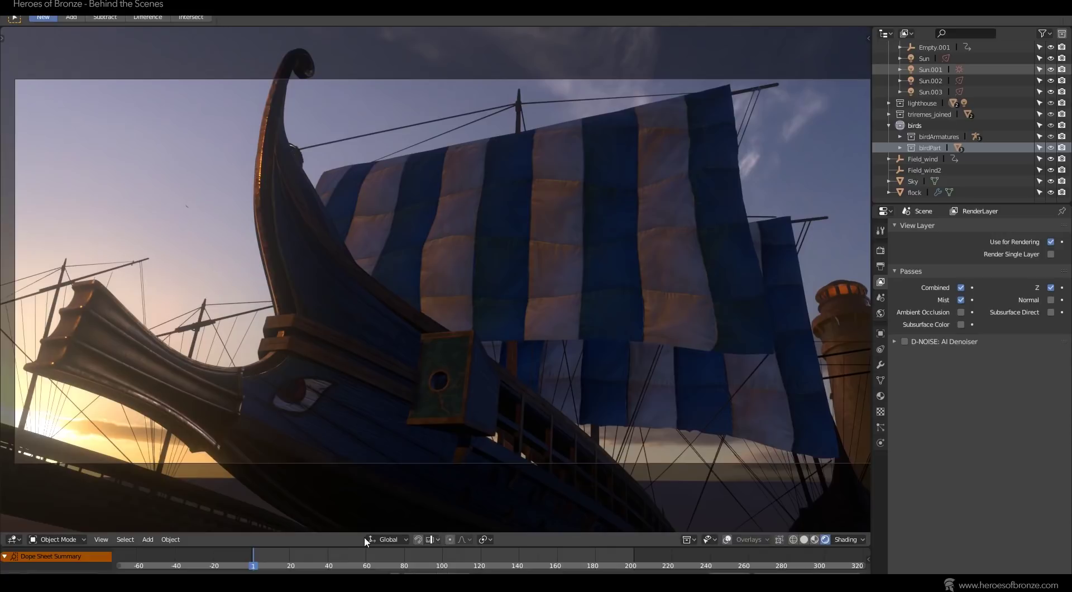
key("space")
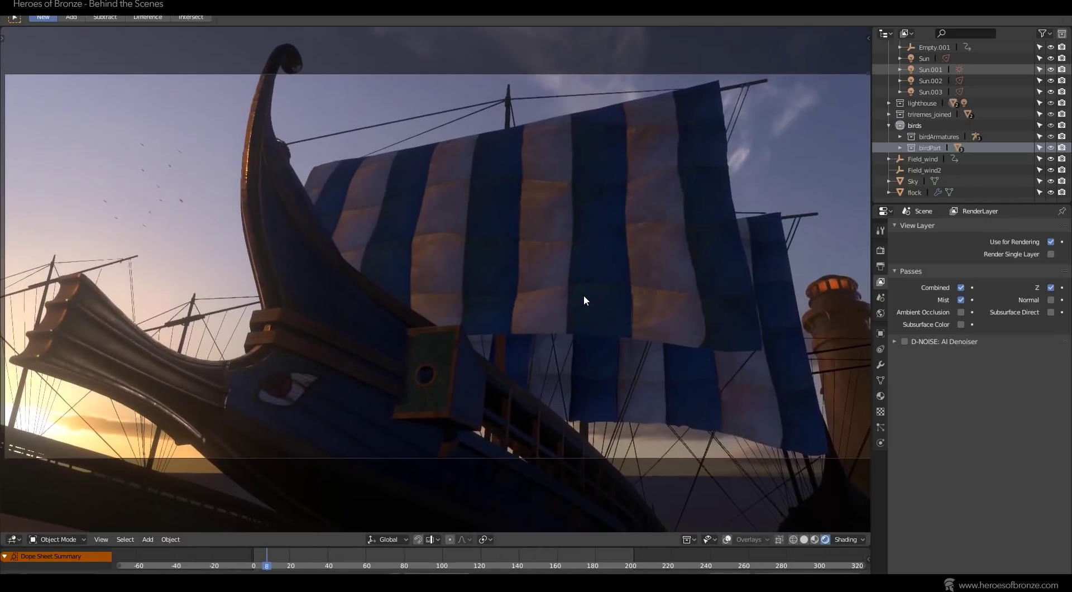
middle_click_drag(583, 291, 573, 300)
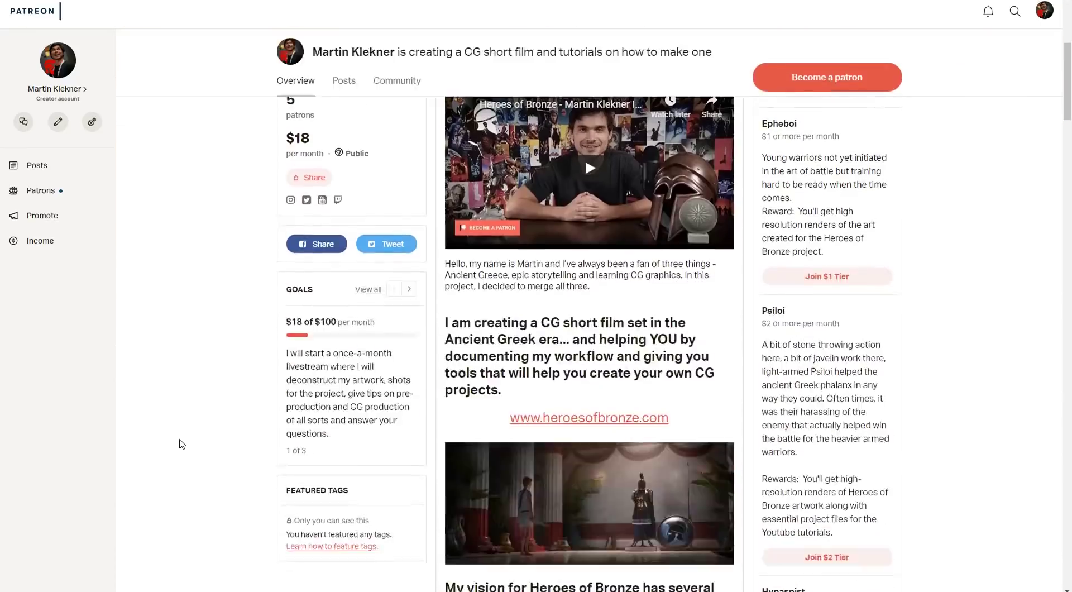
Switch to the project's Patreon page and look through the recent posts down to the poll about future tutorial topics.
scroll(179, 443, "down", 10)
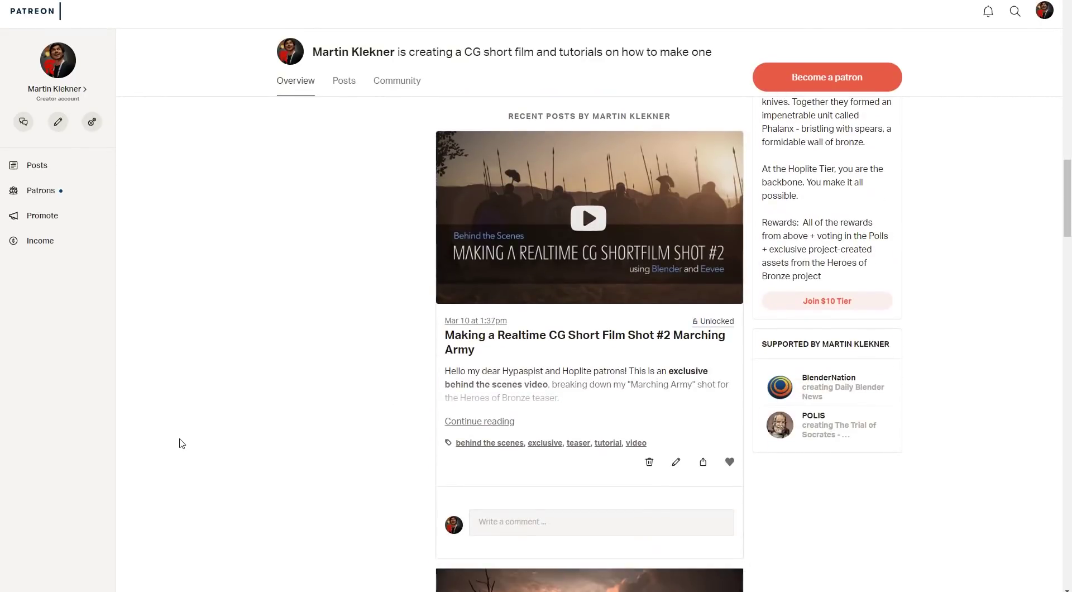
scroll(180, 442, "down", 20)
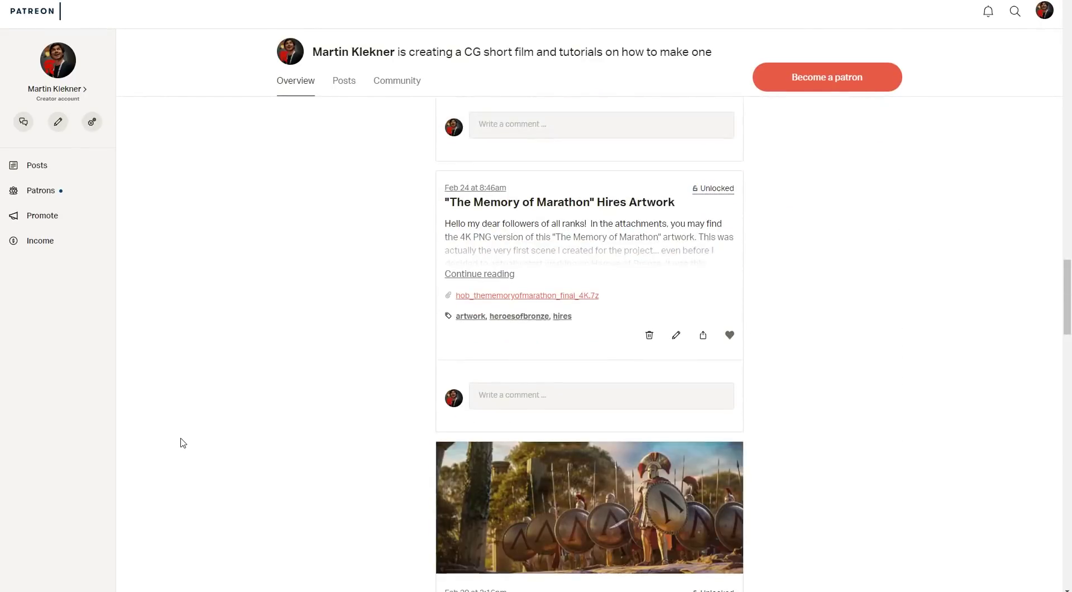
scroll(181, 443, "down", 5)
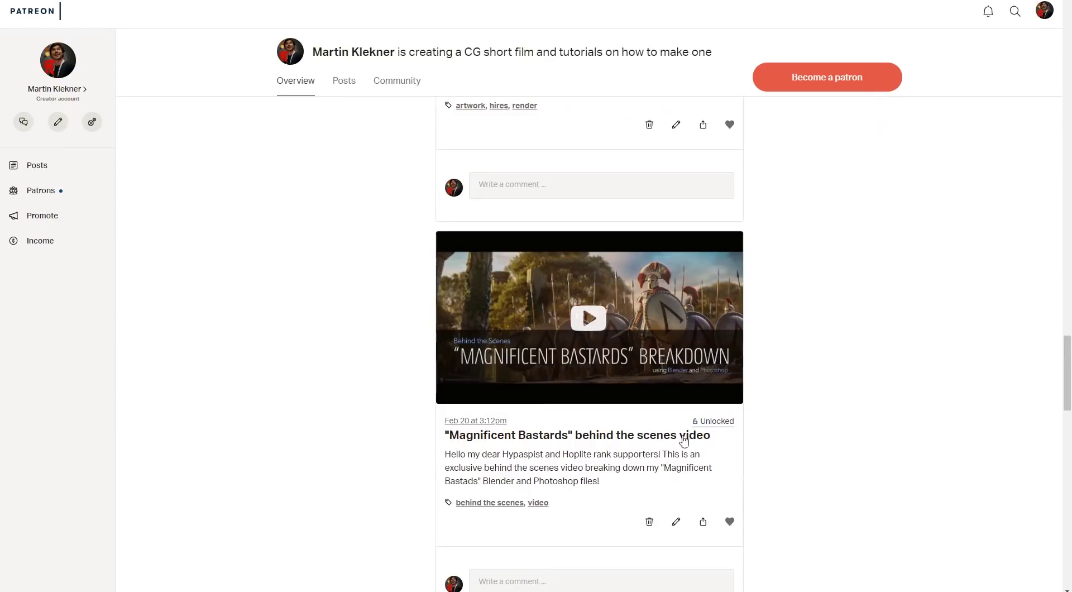
scroll(282, 303, "down", 20)
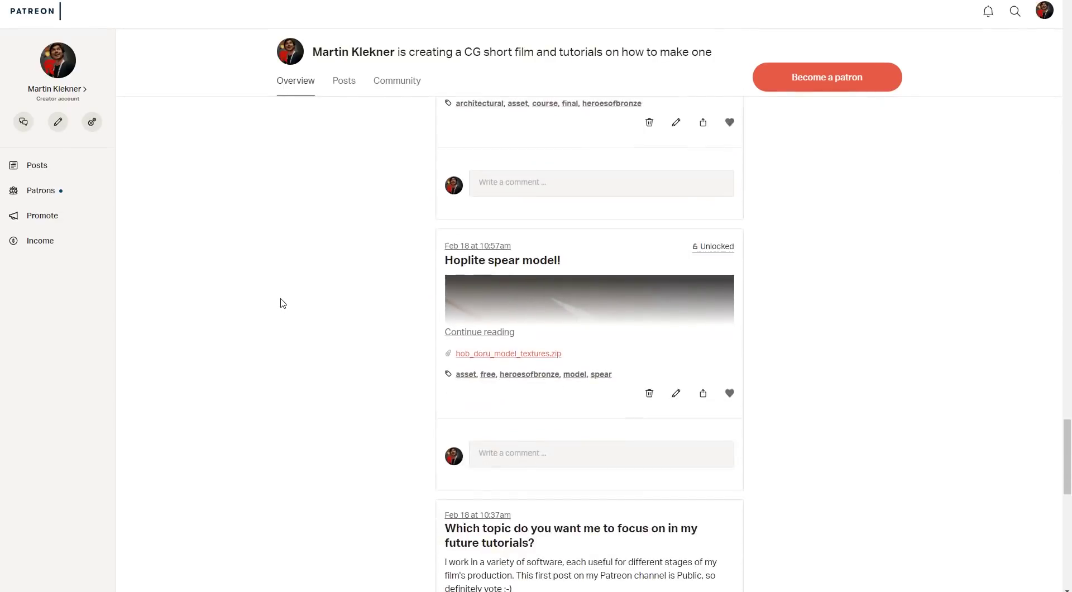
scroll(282, 303, "down", 2)
scroll(282, 302, "up", 4)
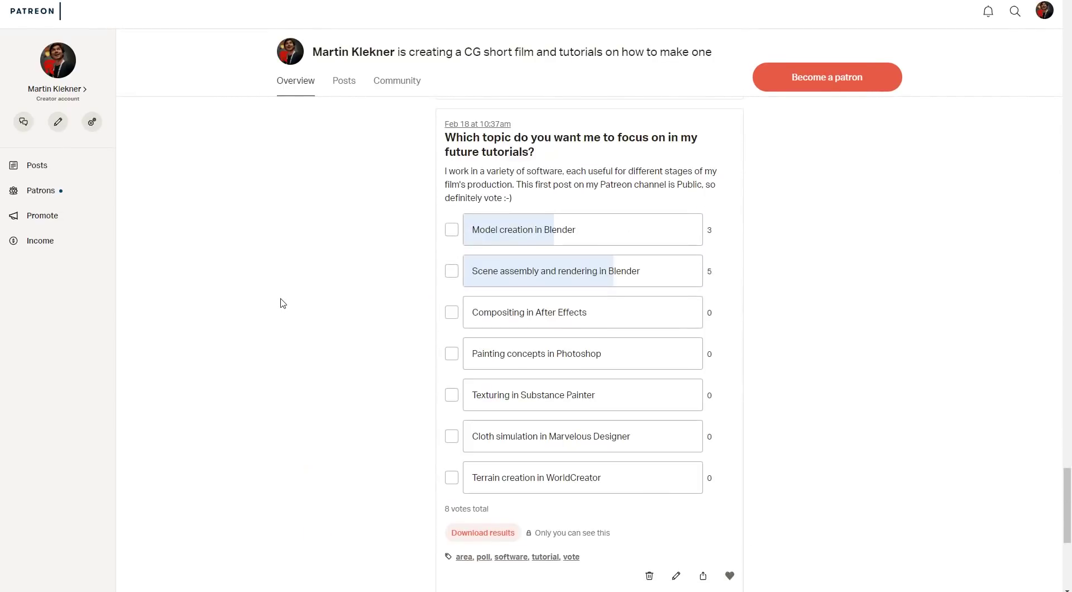